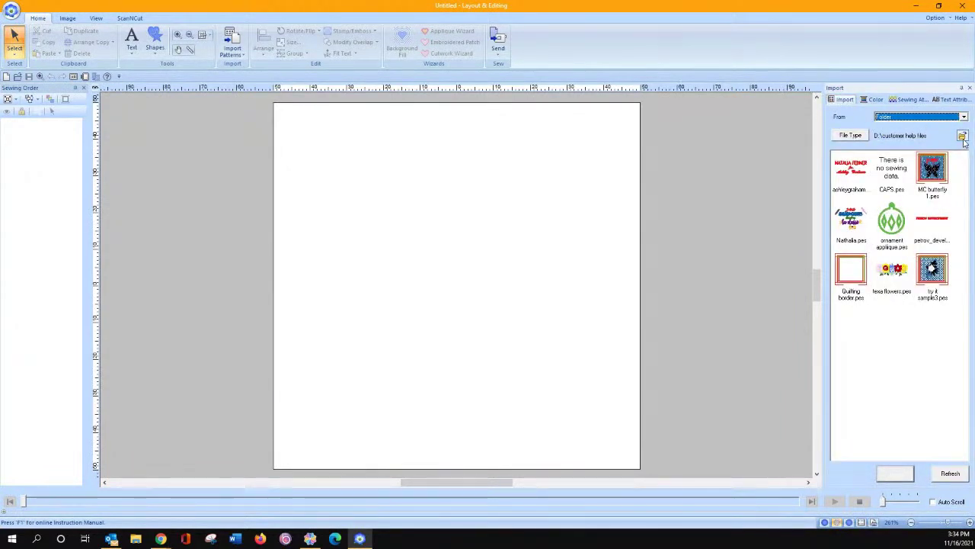
# Set the design import source folder to 2500 Applique inside 2500 Bonus Designs on the D: drive
pyautogui.click(962, 135)
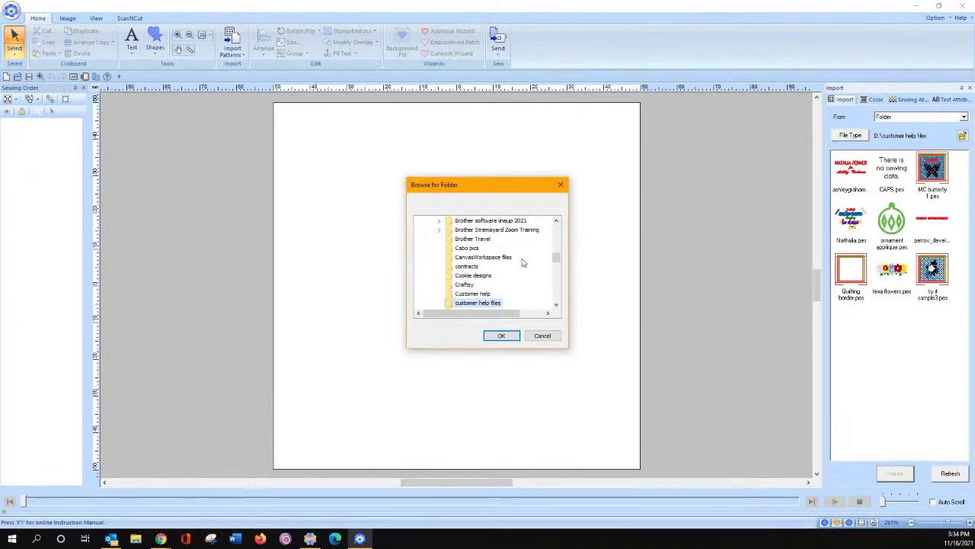
pyautogui.moveTo(557, 258); pyautogui.dragTo(557, 242)
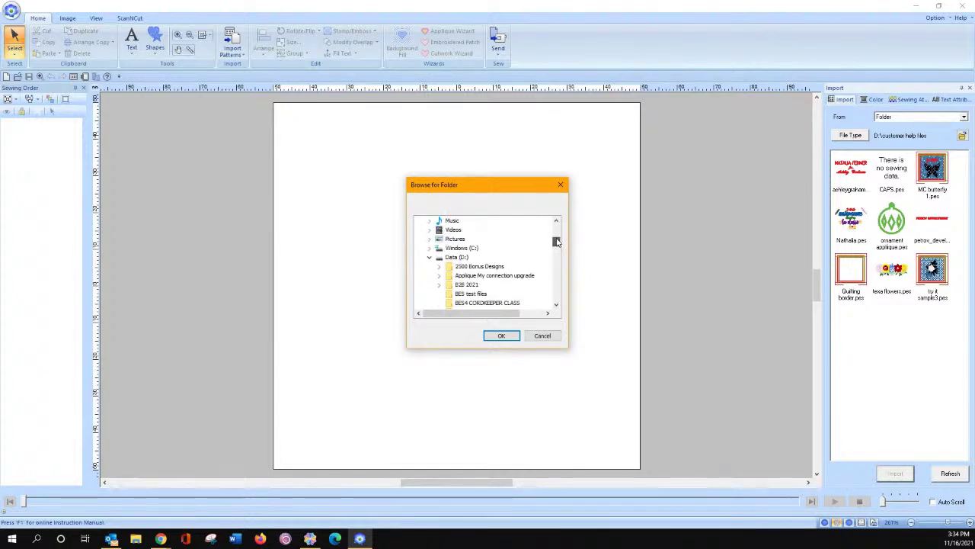
pyautogui.click(440, 266)
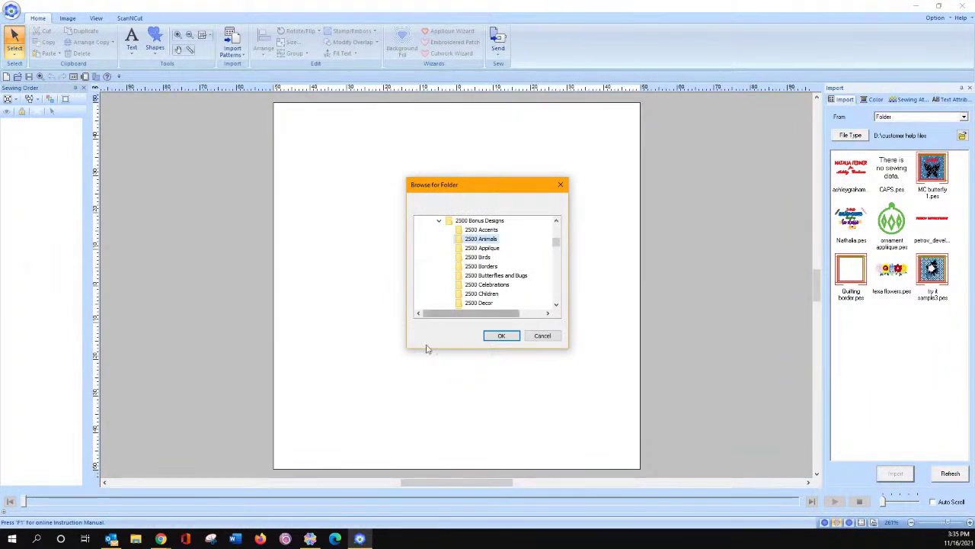
pyautogui.click(480, 248)
pyautogui.click(506, 336)
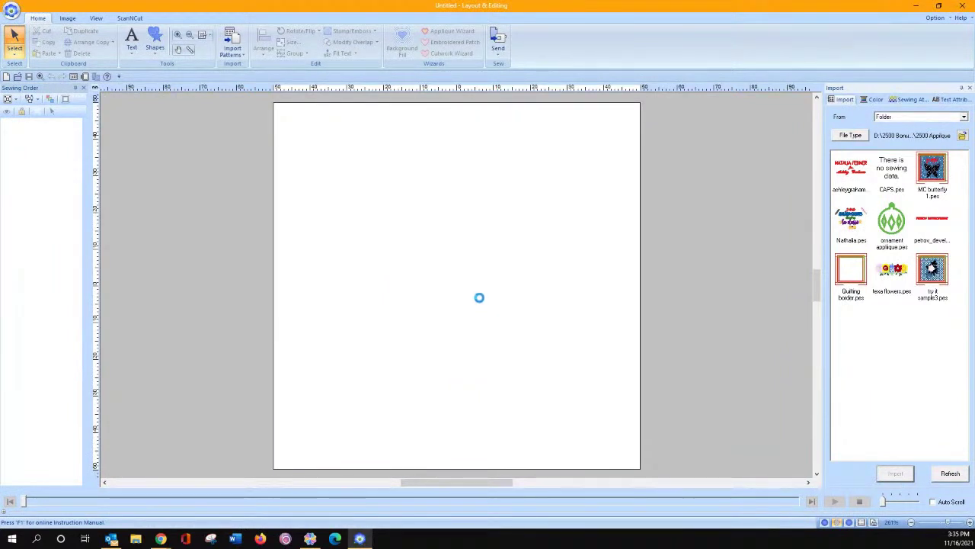
# Import the gingerbread man design Applique 022.pes onto the design page
pyautogui.scroll(-6, 883, 243)
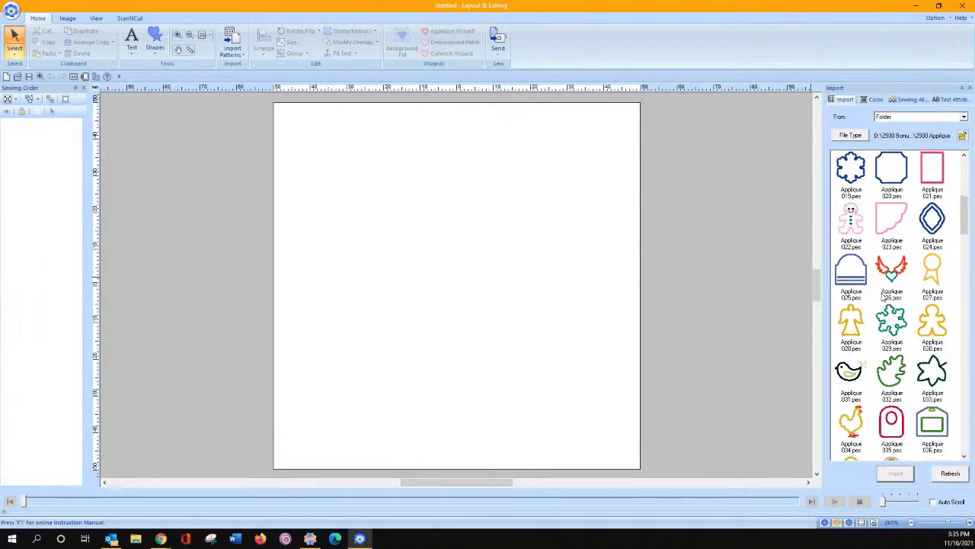
pyautogui.click(851, 227)
pyautogui.doubleClick(851, 227)
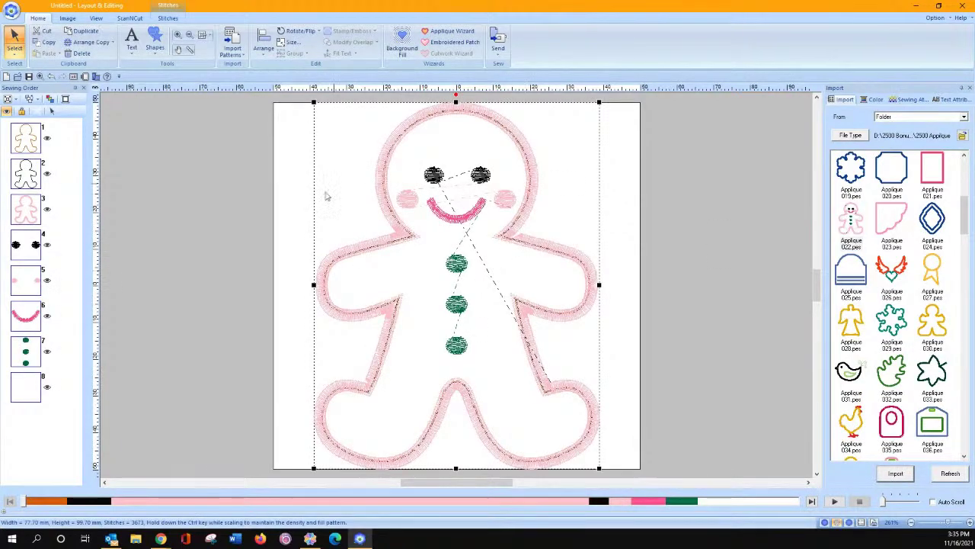
# Examine the stitches of the gingerbread man's head outline up close, comparing the realistic preview with the stitch view
pyautogui.click(178, 36)
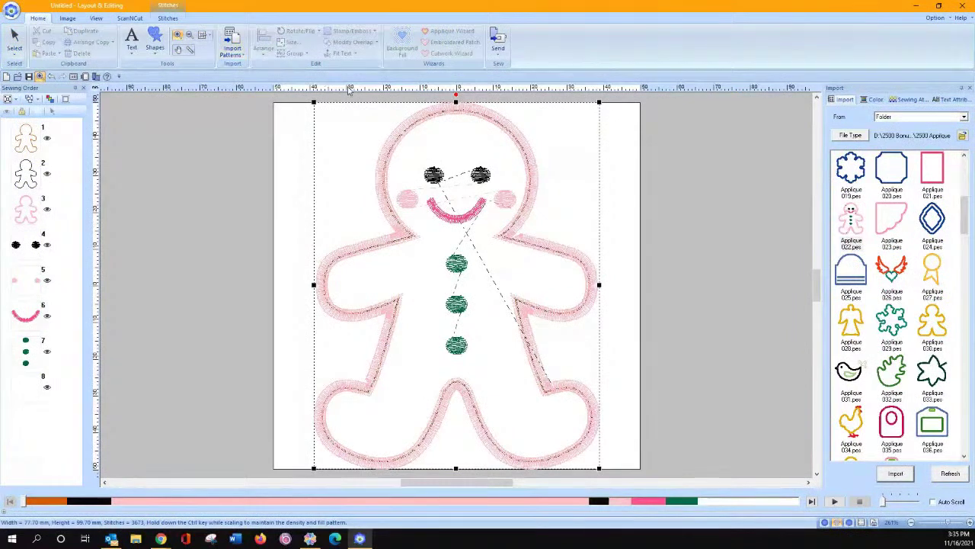
pyautogui.moveTo(359, 125); pyautogui.dragTo(422, 189)
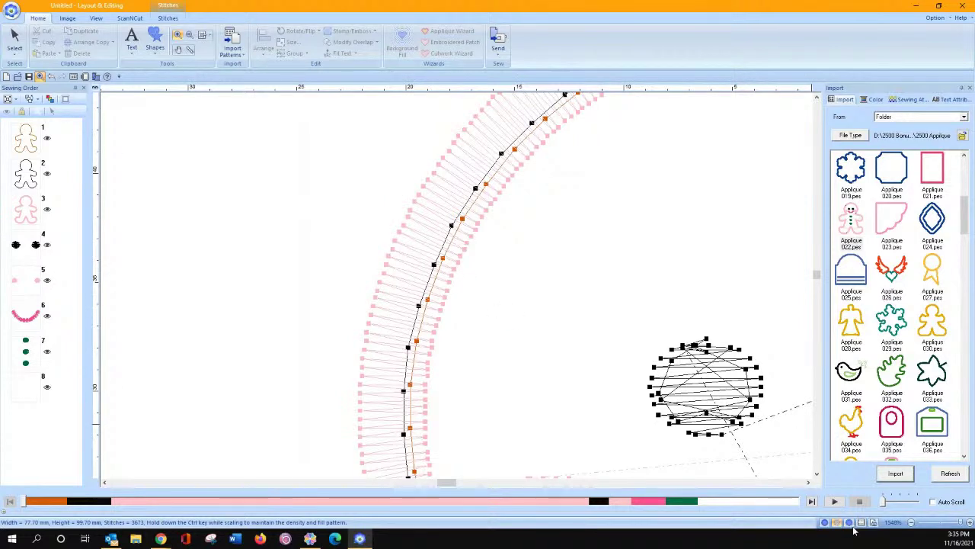
pyautogui.click(850, 524)
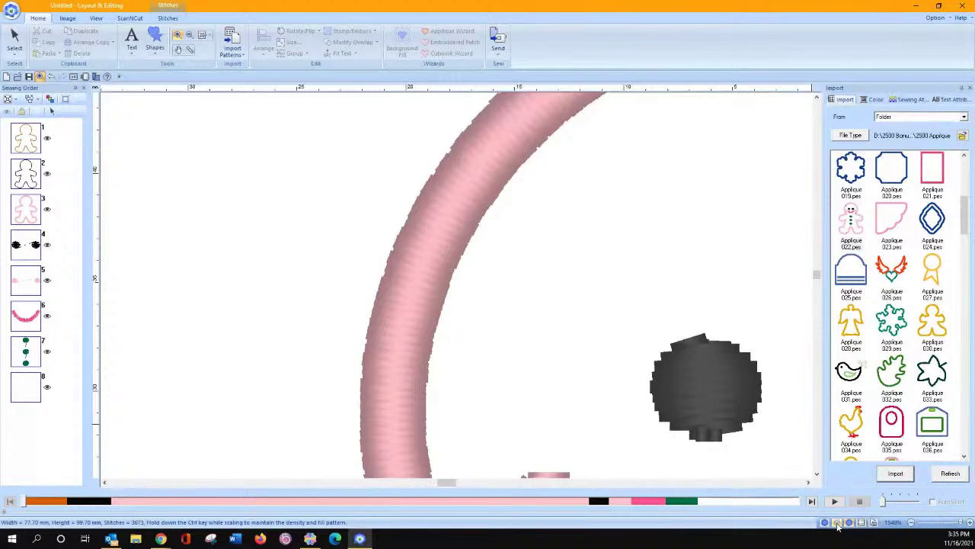
pyautogui.click(838, 523)
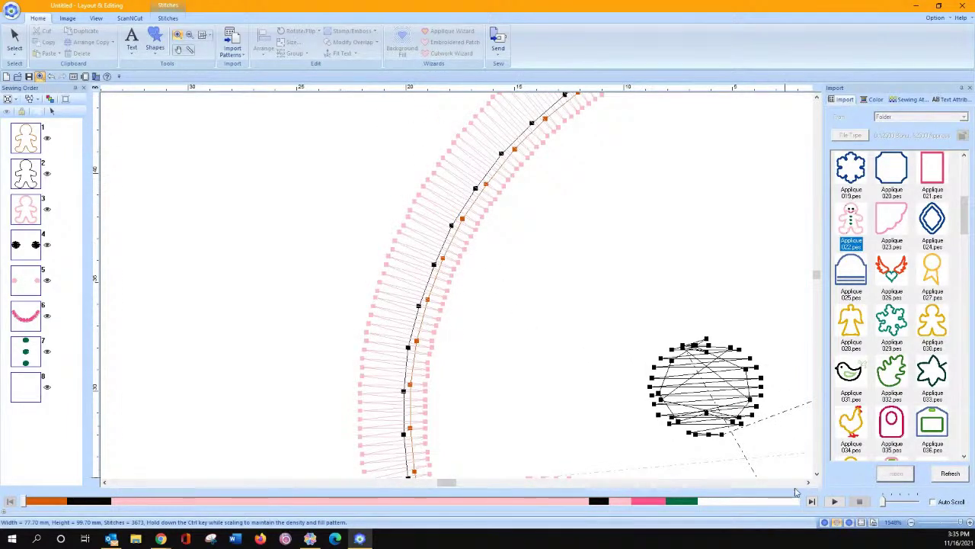
pyautogui.click(837, 522)
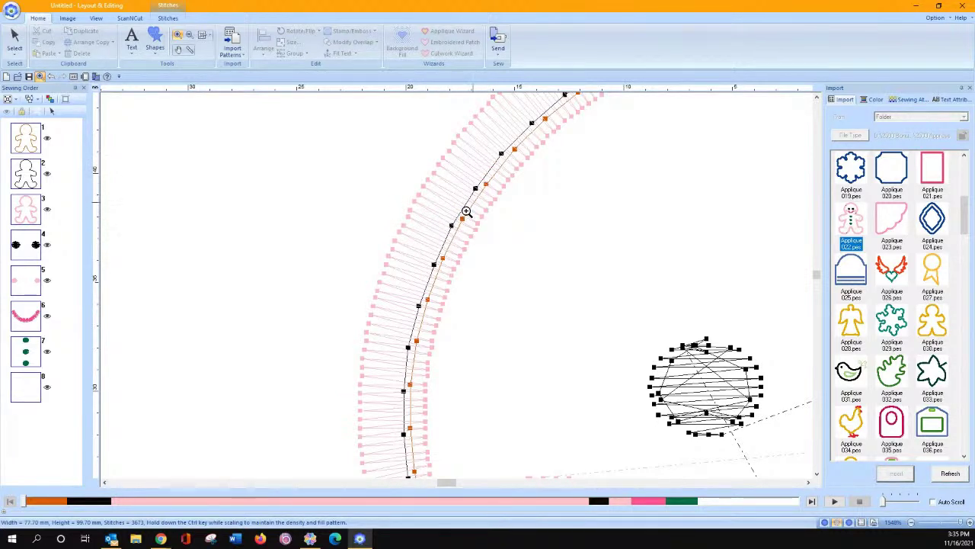
# Measure the head's satin border from its outer edge to the tackdown line and from there to the inner edge
pyautogui.press('Escape')
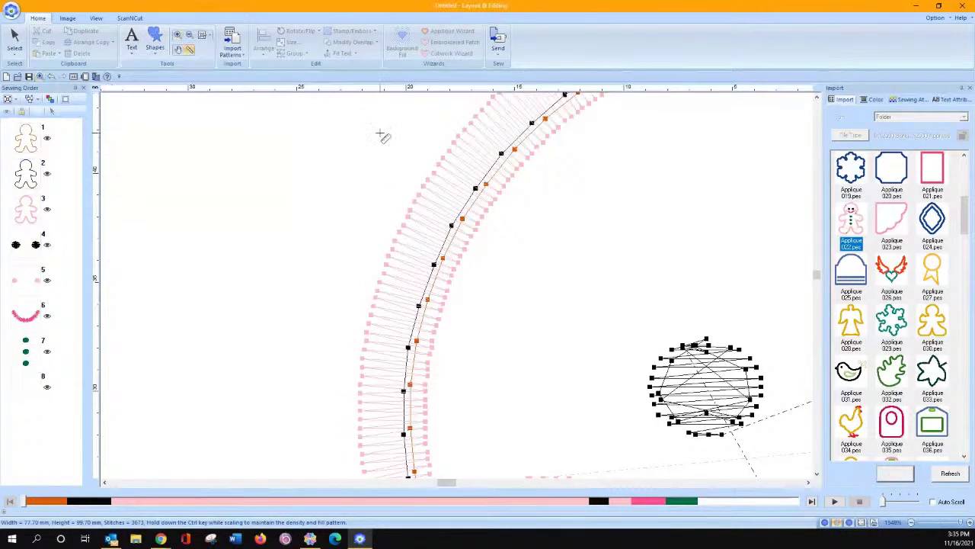
pyautogui.moveTo(427, 178); pyautogui.dragTo(468, 200)
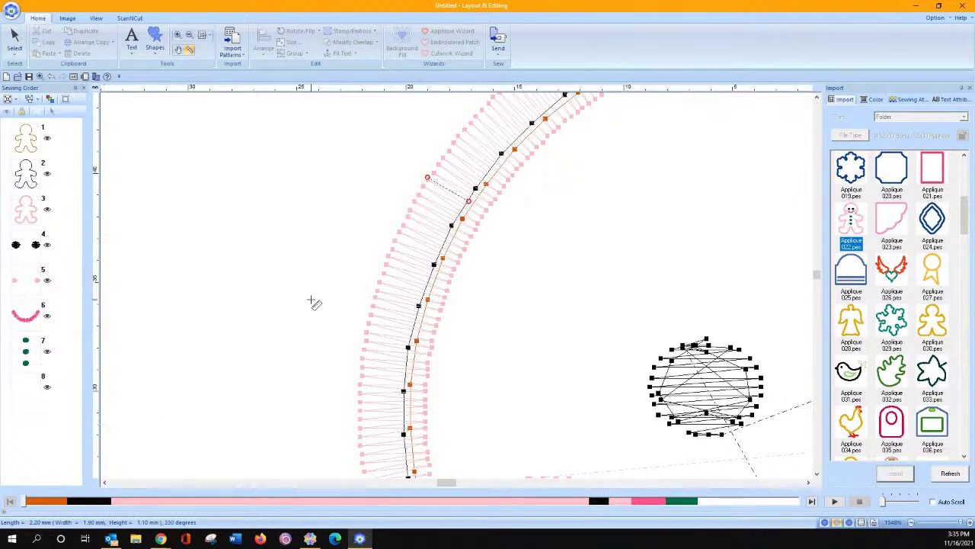
pyautogui.moveTo(467, 202); pyautogui.dragTo(481, 217)
pyautogui.click(15, 41)
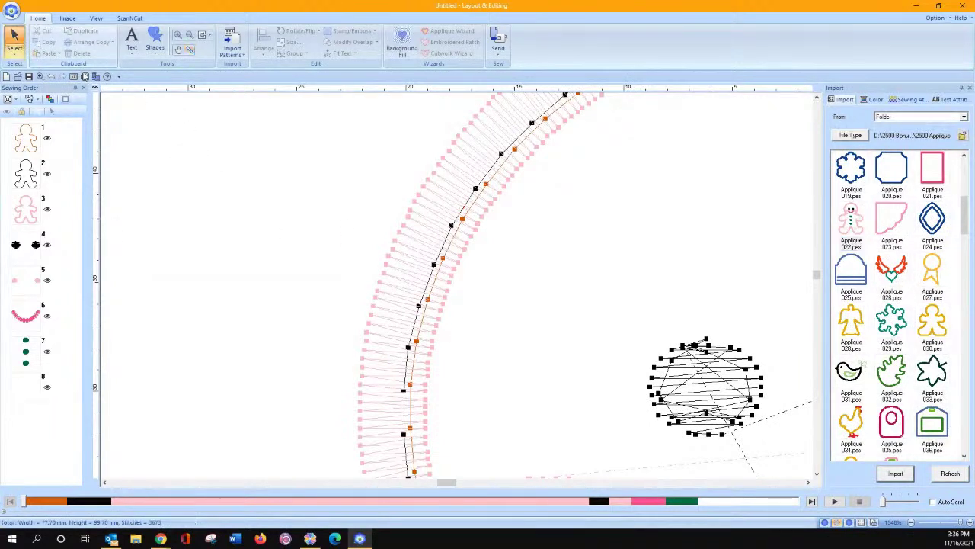
pyautogui.click(202, 42)
# Divide the whole gingerbread man design by color into separate stitch objects
pyautogui.click(31, 131)
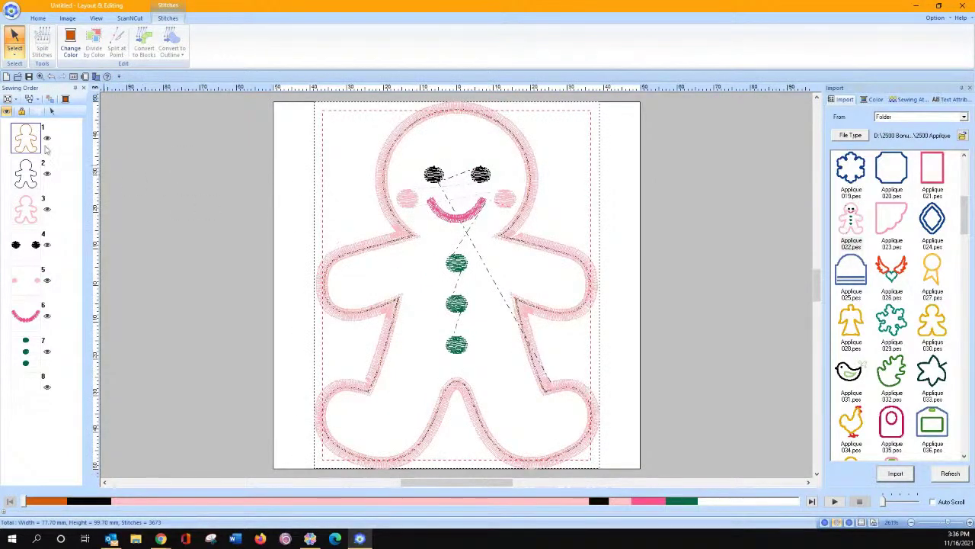
pyautogui.hotkey('ctrl', 'a')
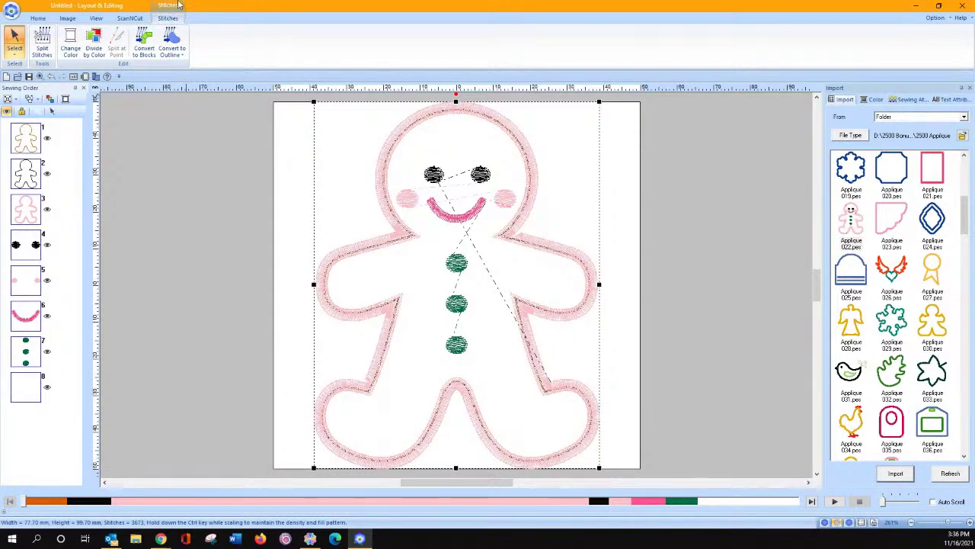
pyautogui.click(94, 48)
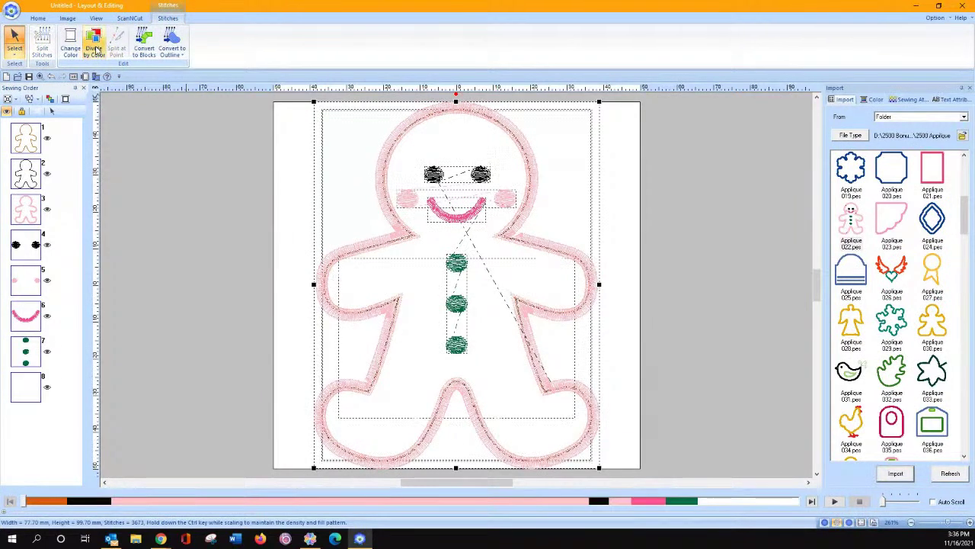
pyautogui.click(128, 168)
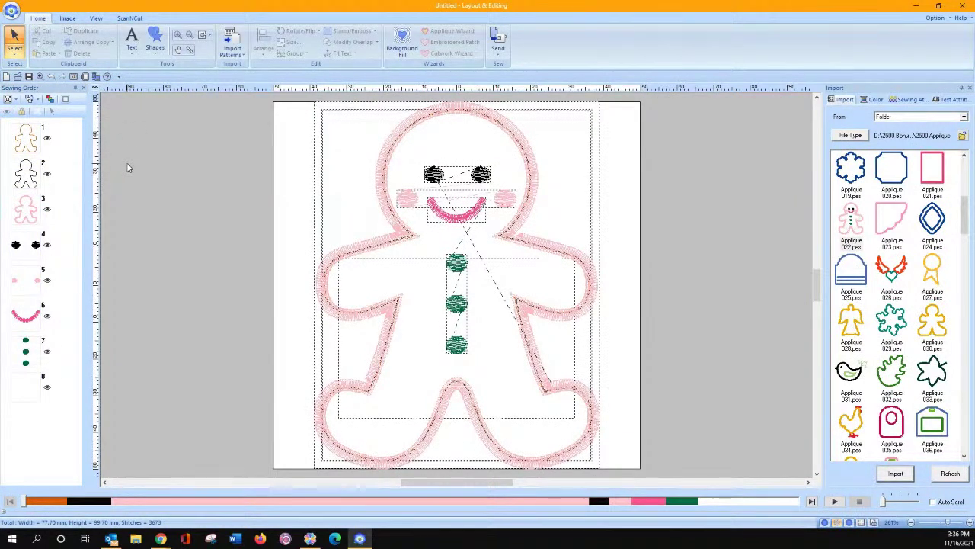
# Select only the orange placement outline, the first color in the sewing order
pyautogui.click(22, 150)
pyautogui.click(31, 158)
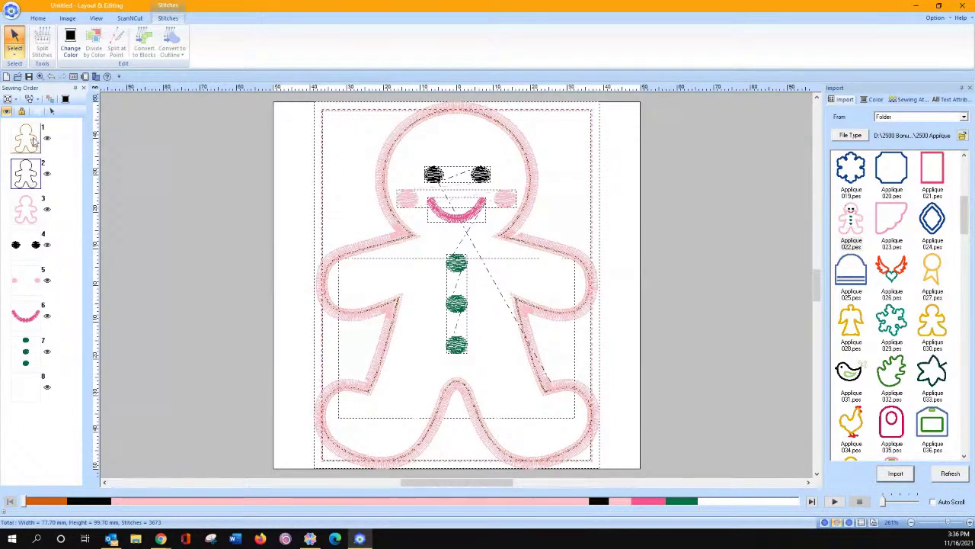
pyautogui.click(33, 141)
pyautogui.click(33, 142)
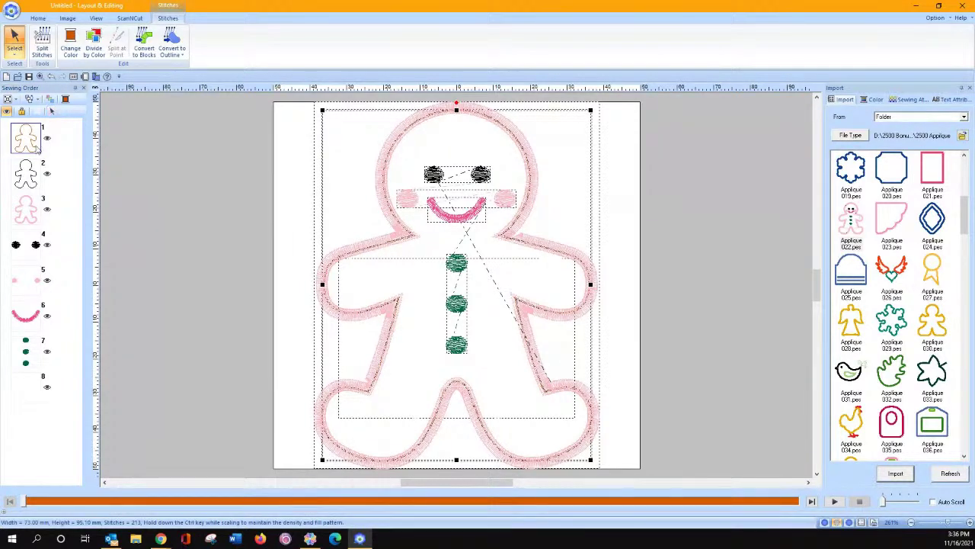
pyautogui.rightClick(43, 134)
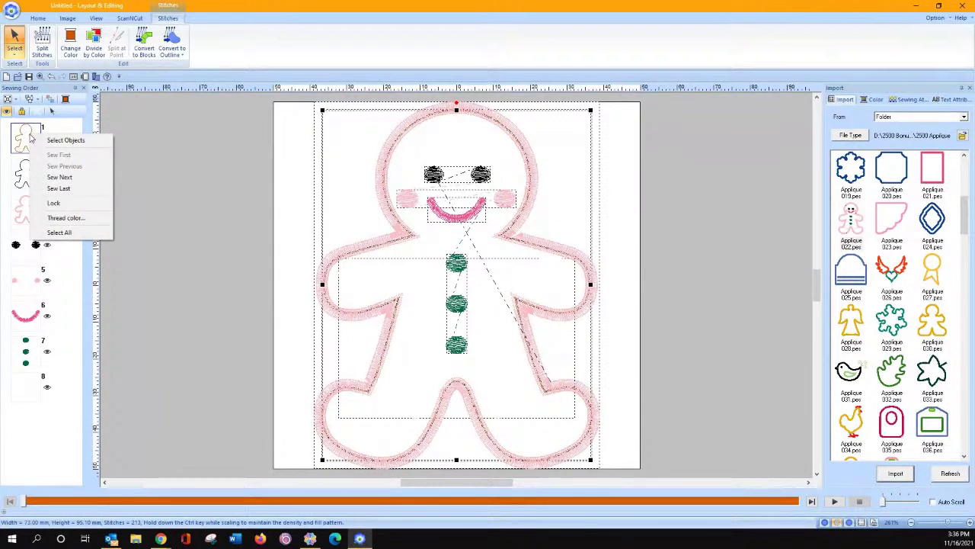
pyautogui.click(46, 142)
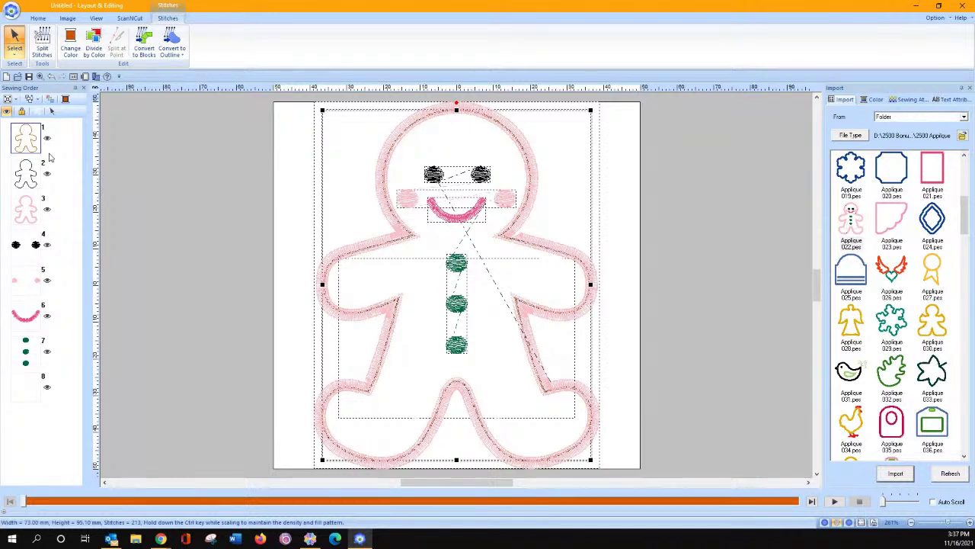
# Start the ScanNCut cutting data export for the selected outline with an offset spacing of 1.0 mm
pyautogui.click(130, 17)
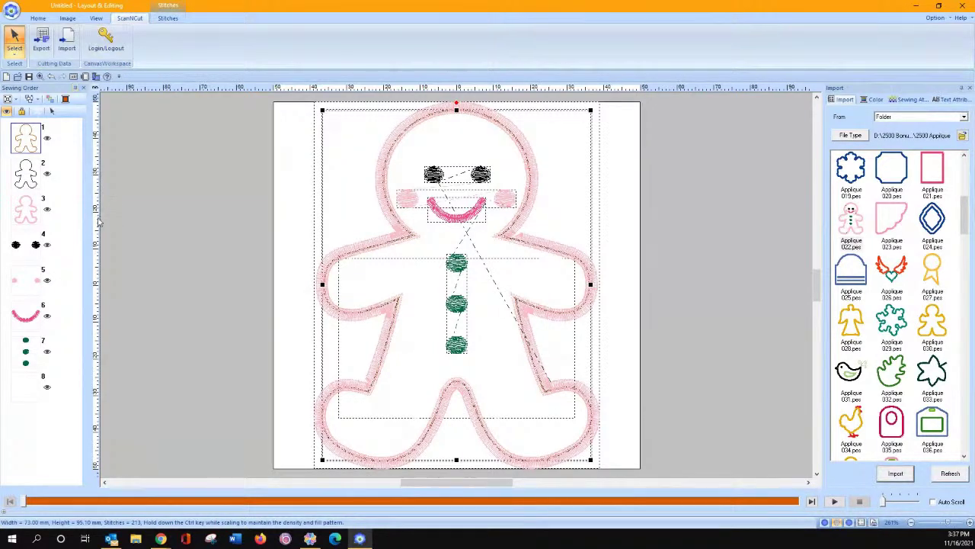
pyautogui.click(41, 38)
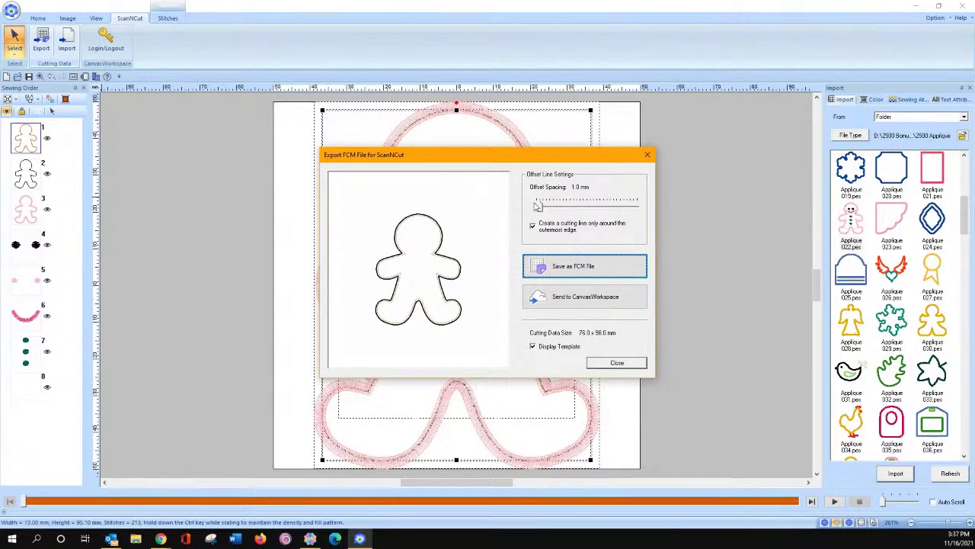
pyautogui.click(539, 206)
pyautogui.moveTo(540, 205); pyautogui.dragTo(539, 206)
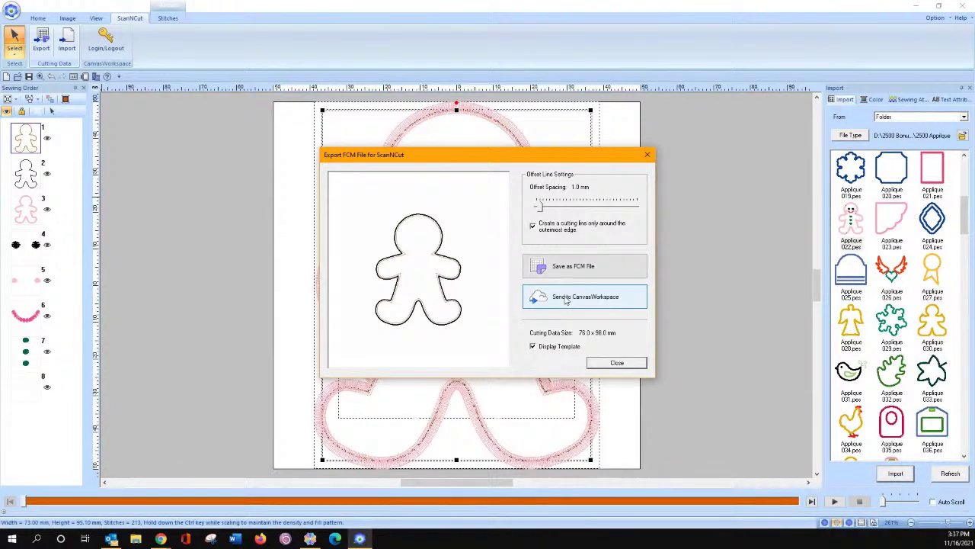
# Send the outline's cutting data to CanvasWorkspace and also to the ScanNCut machine, and finish the export
pyautogui.click(565, 300)
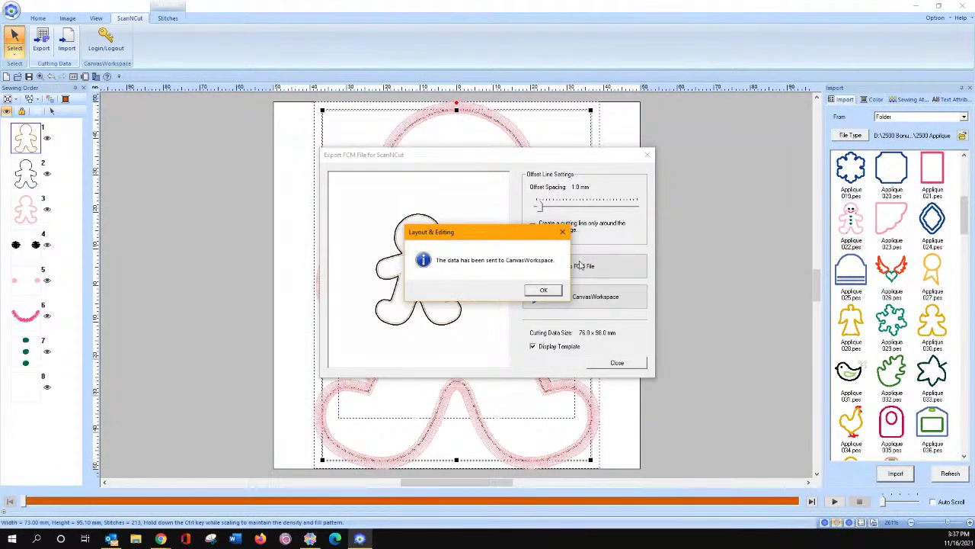
pyautogui.click(543, 291)
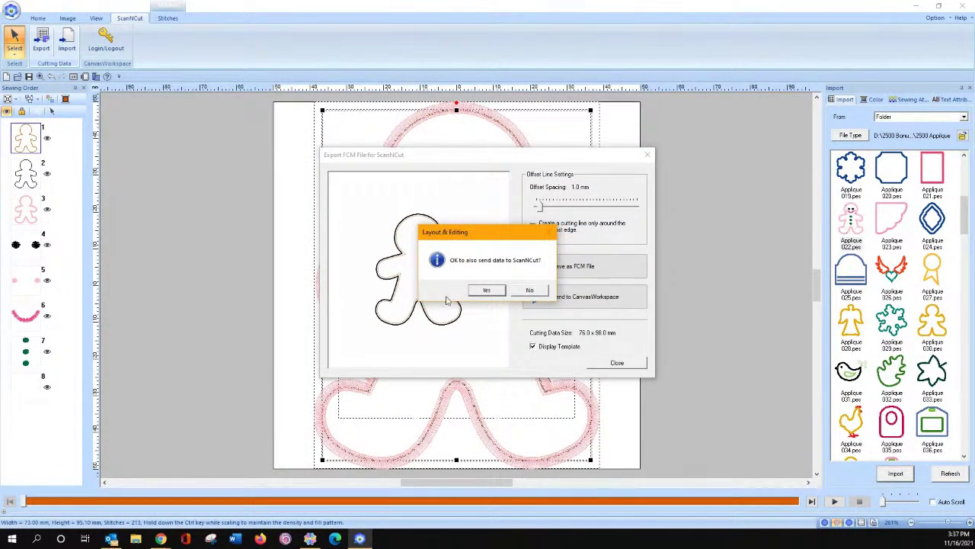
pyautogui.click(485, 293)
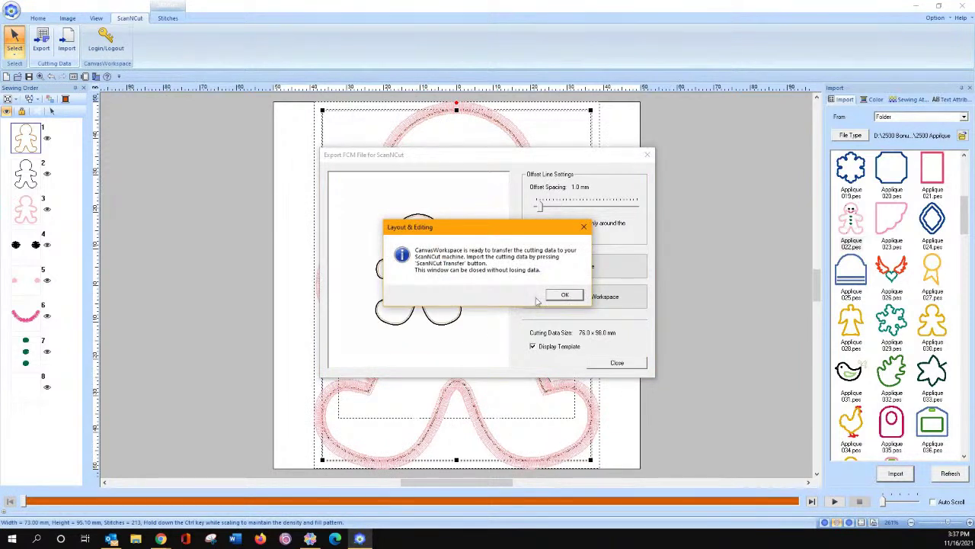
pyautogui.click(565, 296)
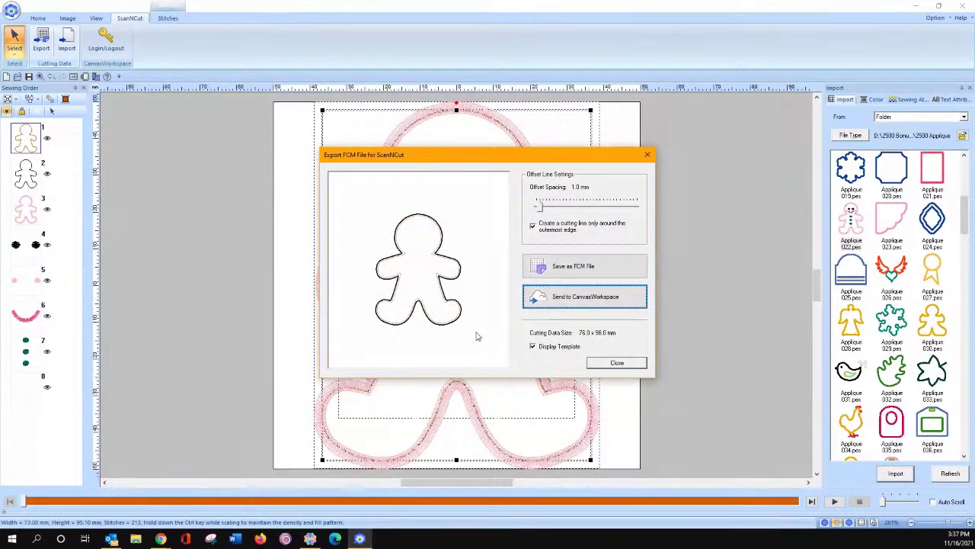
pyautogui.click(617, 363)
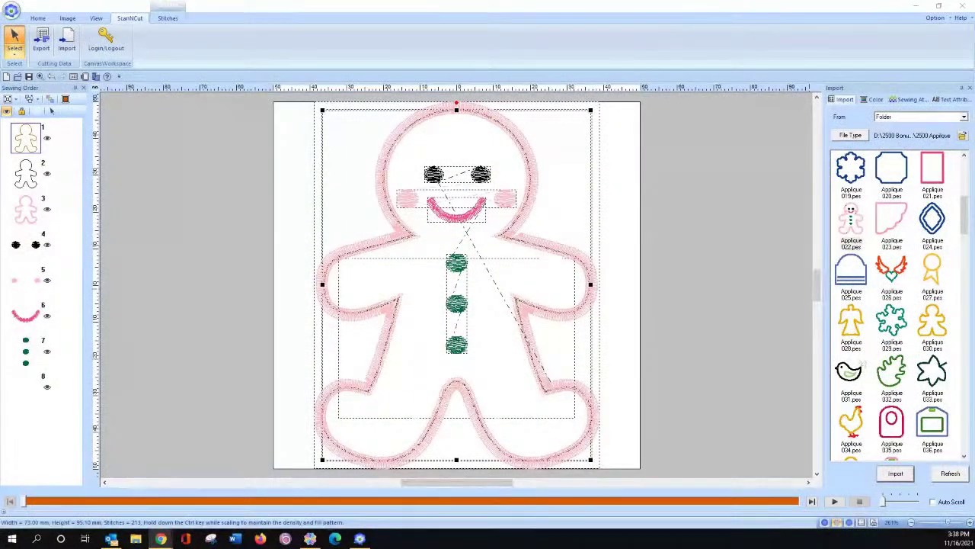
# Switch to Brother CanvasWorkspace and start a new blank project
pyautogui.click(310, 539)
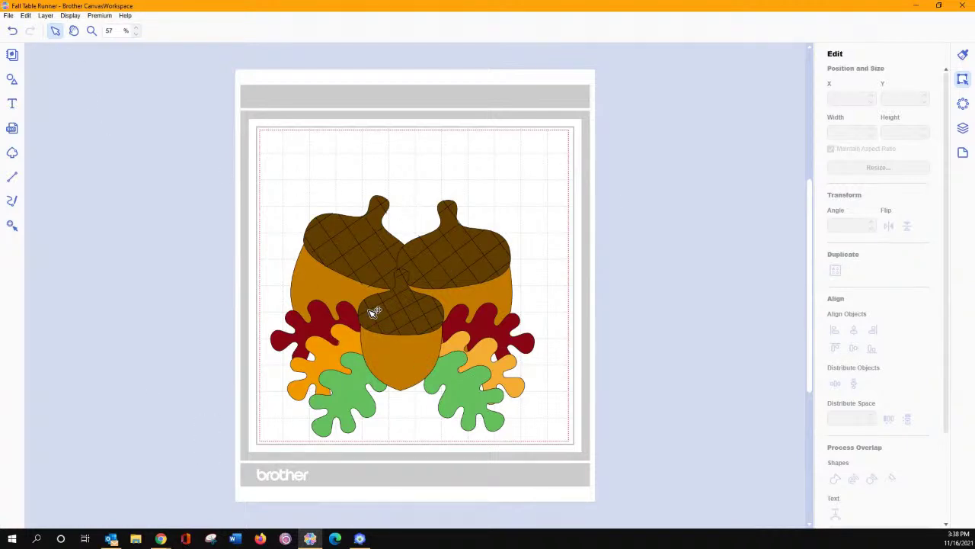
pyautogui.click(8, 15)
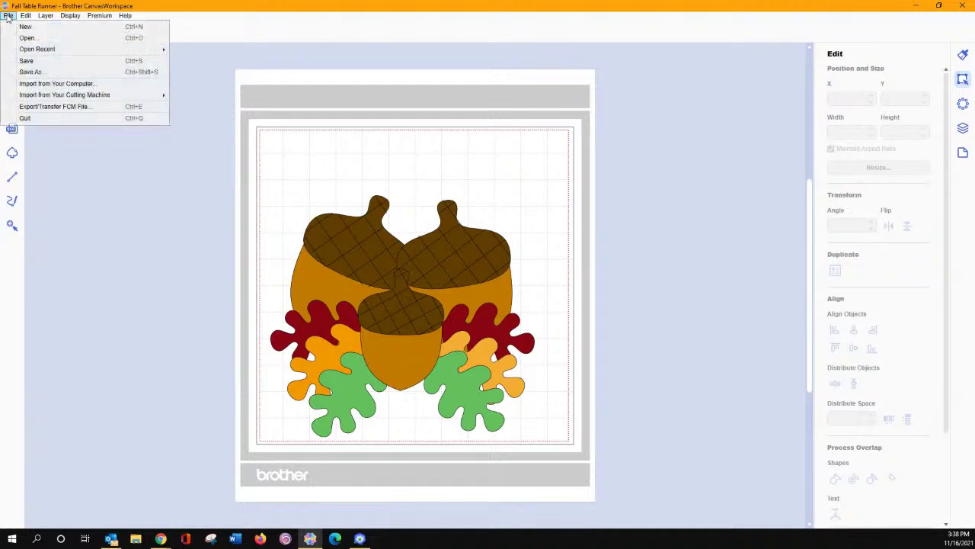
pyautogui.click(22, 26)
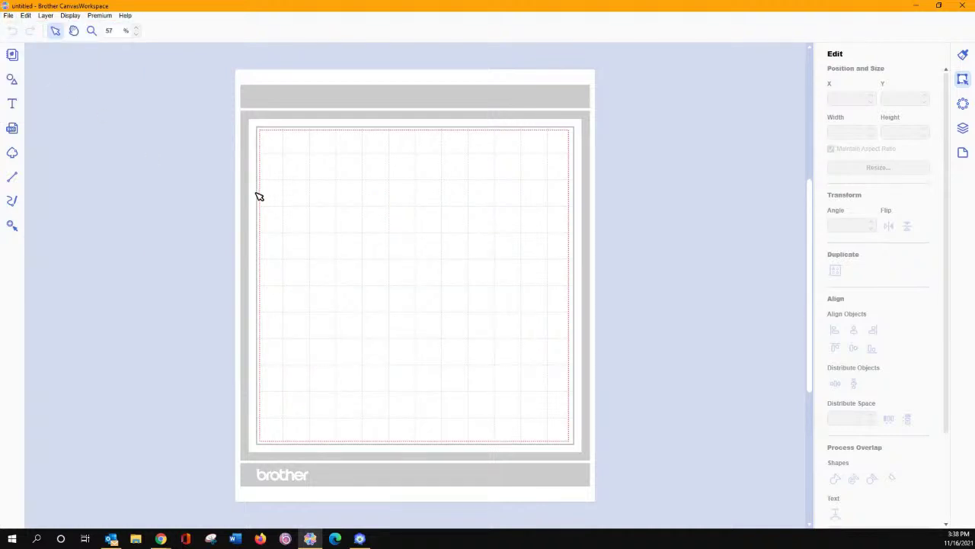
# Search the Canvas Project collection for "autumn"
pyautogui.click(13, 54)
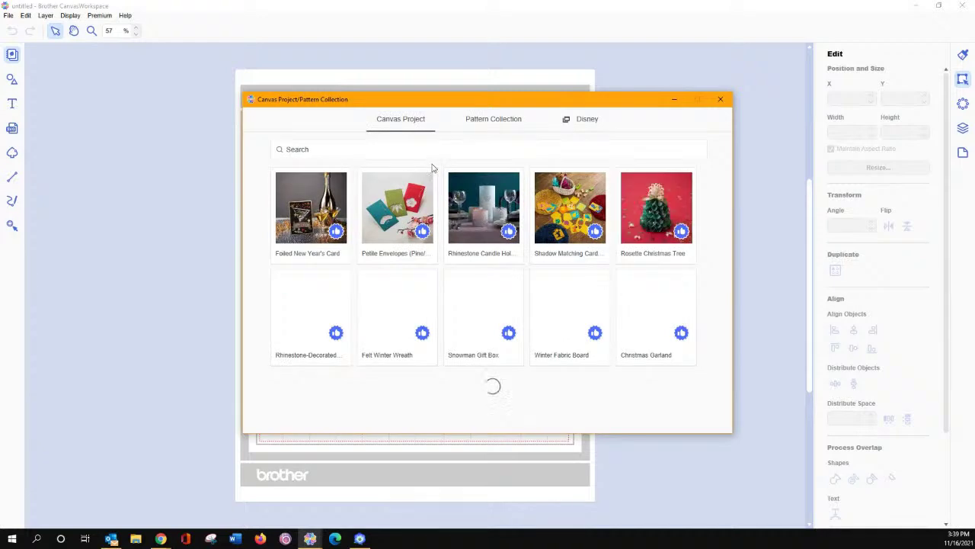
pyautogui.click(396, 150)
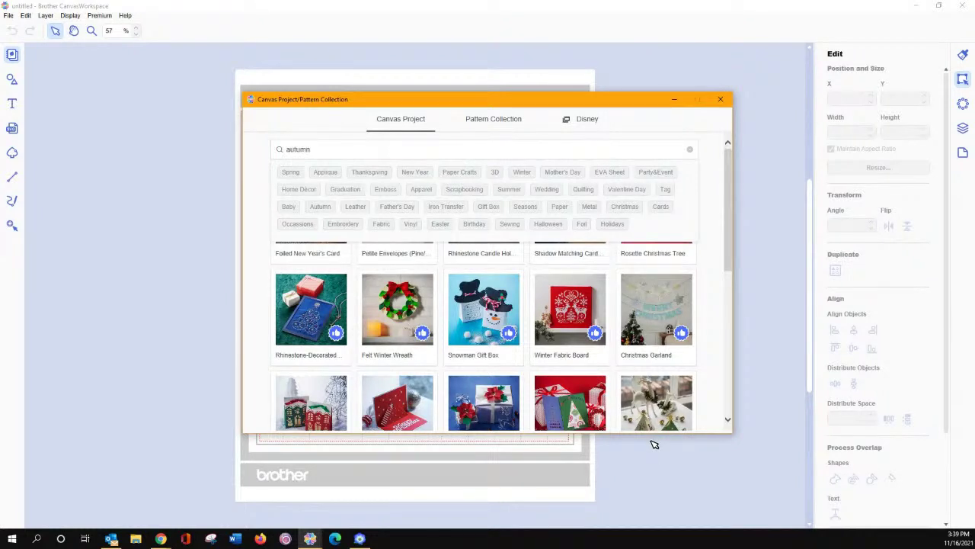
pyautogui.press('Return')
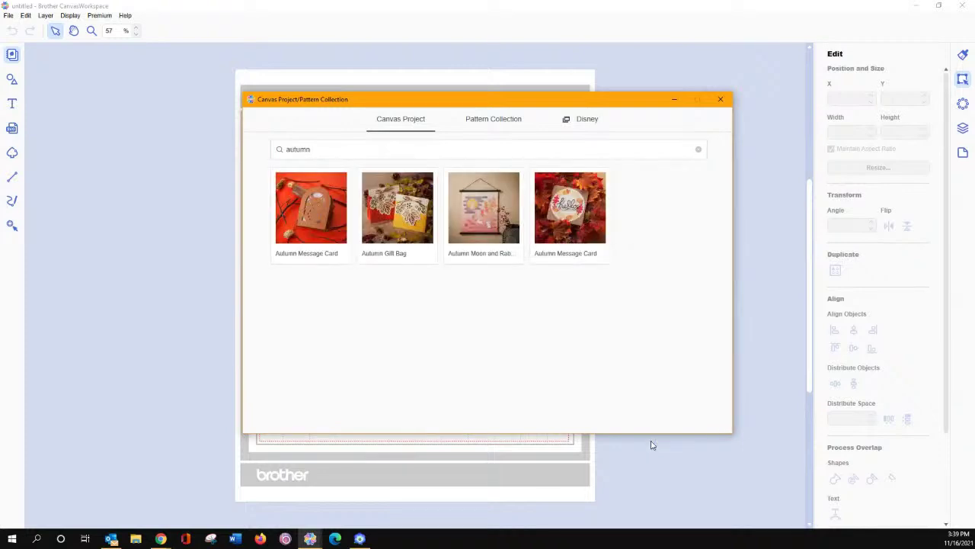
# Insert pattern 000206_A from the Autumn Message Card project with the "hello" design and clear the collection window out of the way
pyautogui.click(564, 206)
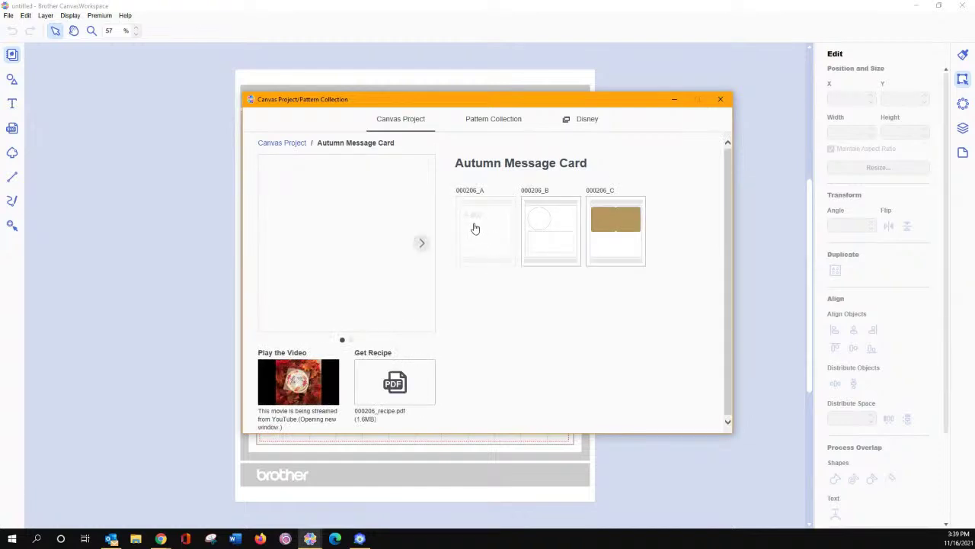
pyautogui.click(471, 227)
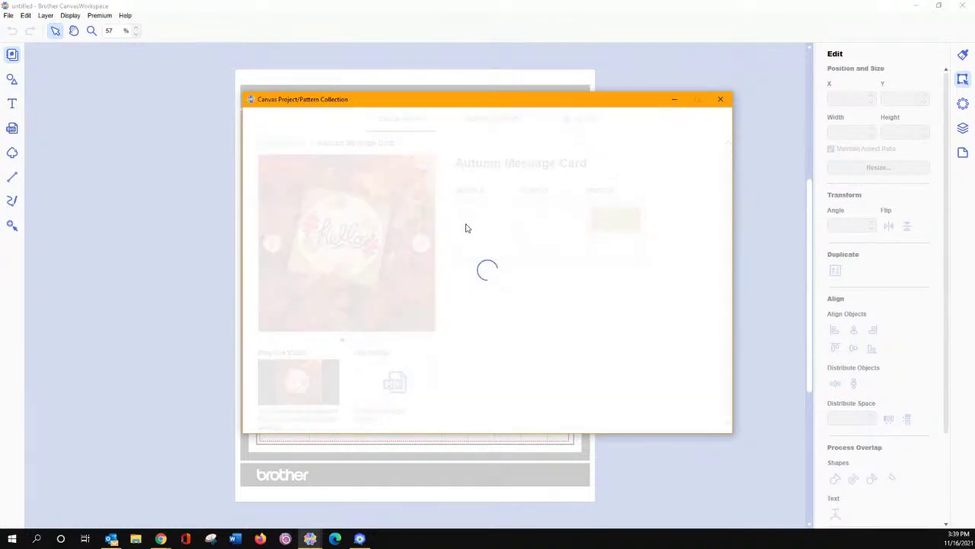
pyautogui.click(675, 100)
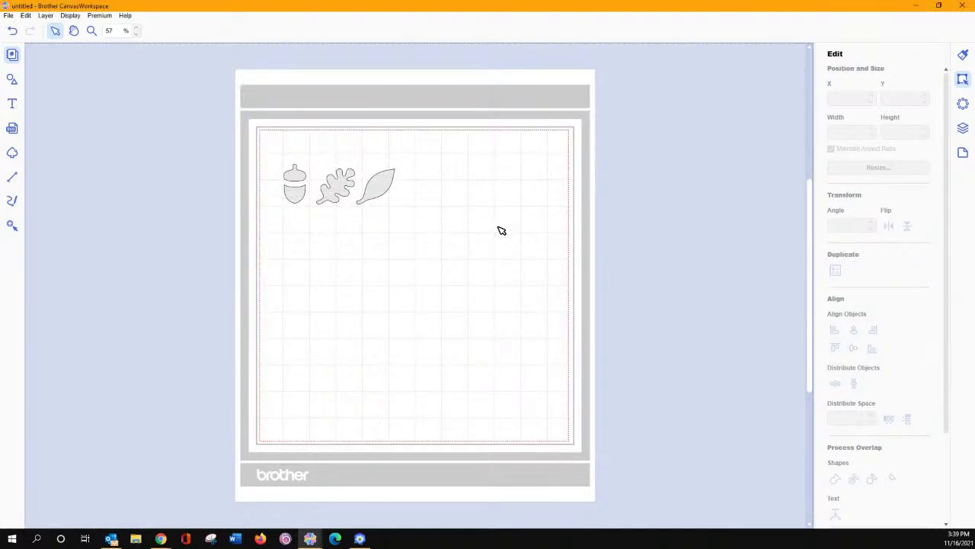
# Delete the plain pointed leaf and move the oak leaf and the acorn apart on the mat
pyautogui.click(389, 189)
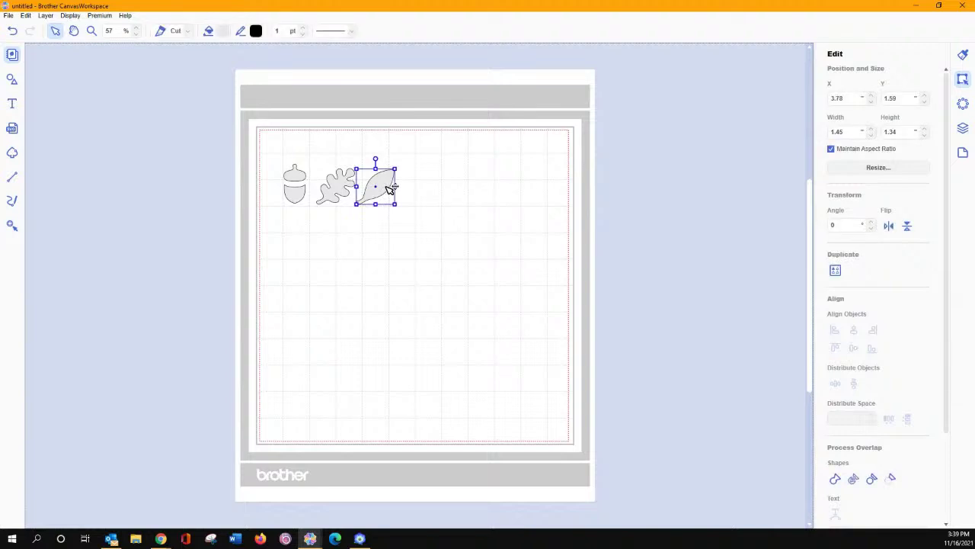
pyautogui.press('Delete')
pyautogui.click(302, 176)
pyautogui.moveTo(333, 196); pyautogui.dragTo(462, 176)
pyautogui.moveTo(300, 194); pyautogui.dragTo(362, 214)
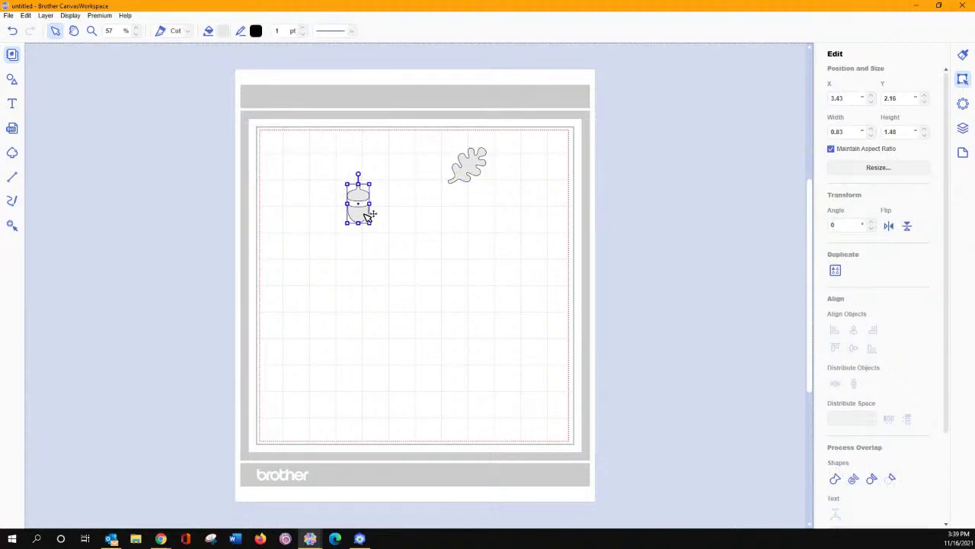
# Enlarge the acorn to about 3.73 x 6.61 inches and ungroup it into a separate cap and nut
pyautogui.moveTo(372, 226); pyautogui.dragTo(447, 295)
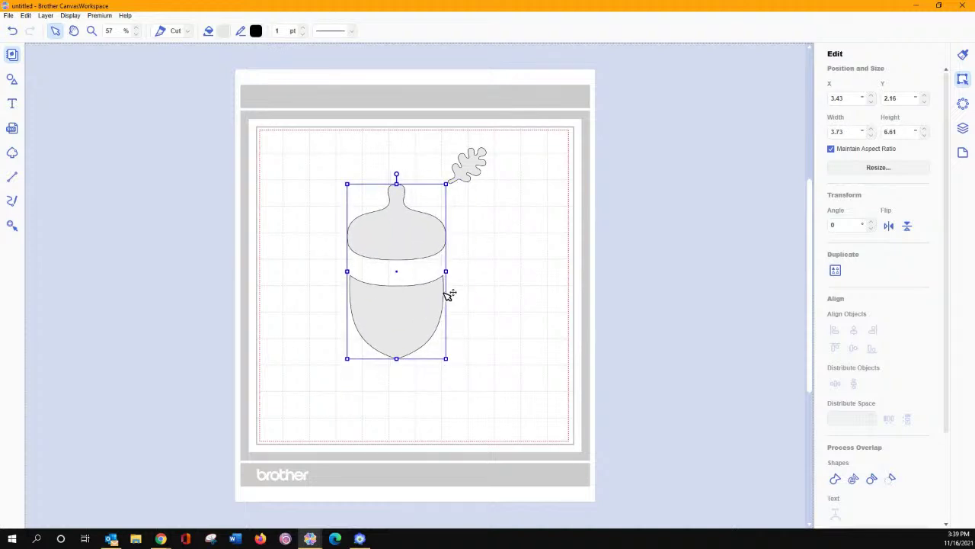
pyautogui.rightClick(405, 314)
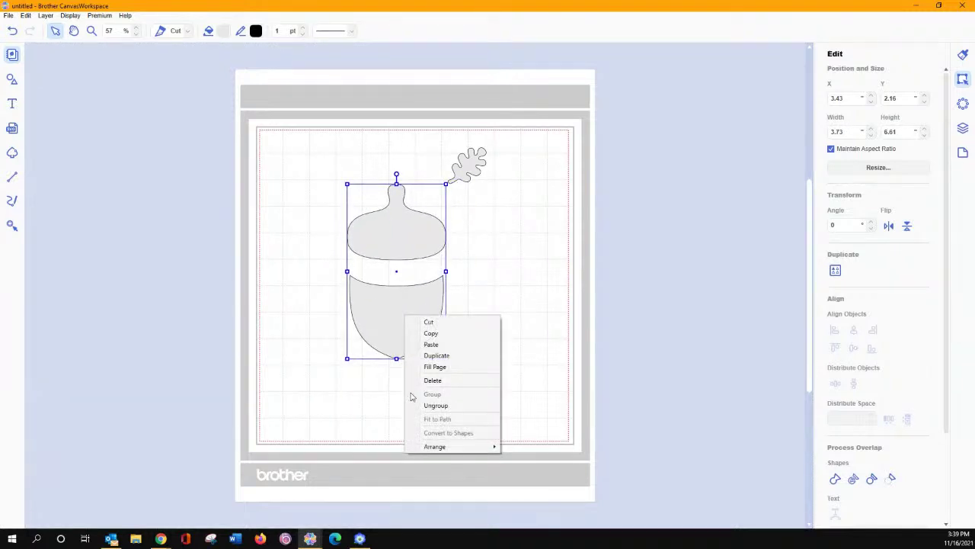
pyautogui.click(436, 404)
pyautogui.click(478, 303)
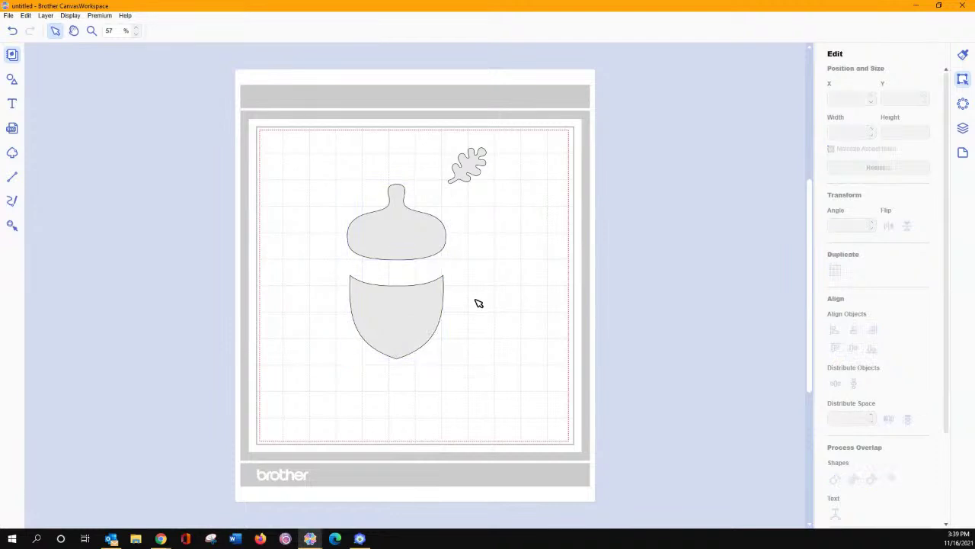
# Fill the acorn's lower nut shape with light orange #F5AD33 and move it down to the left of the cap
pyautogui.click(418, 314)
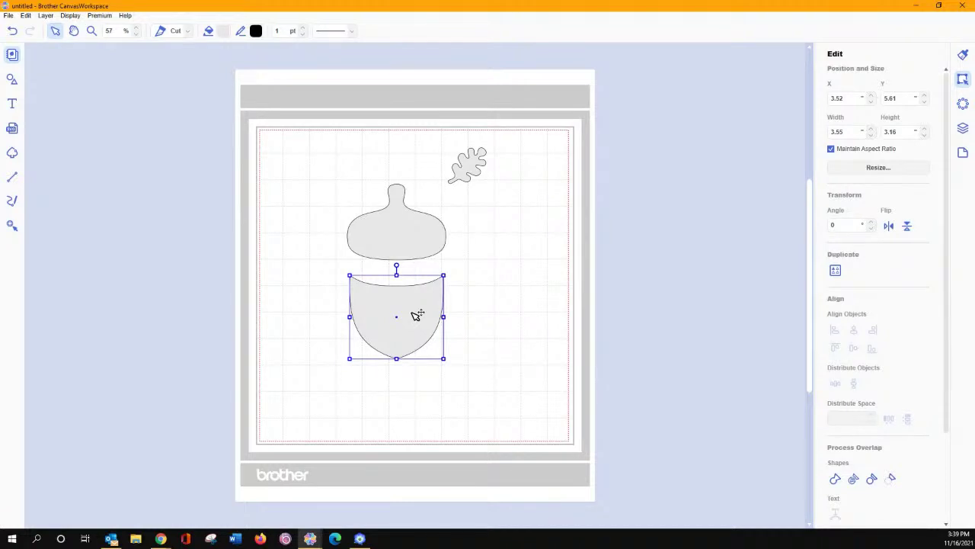
pyautogui.click(963, 55)
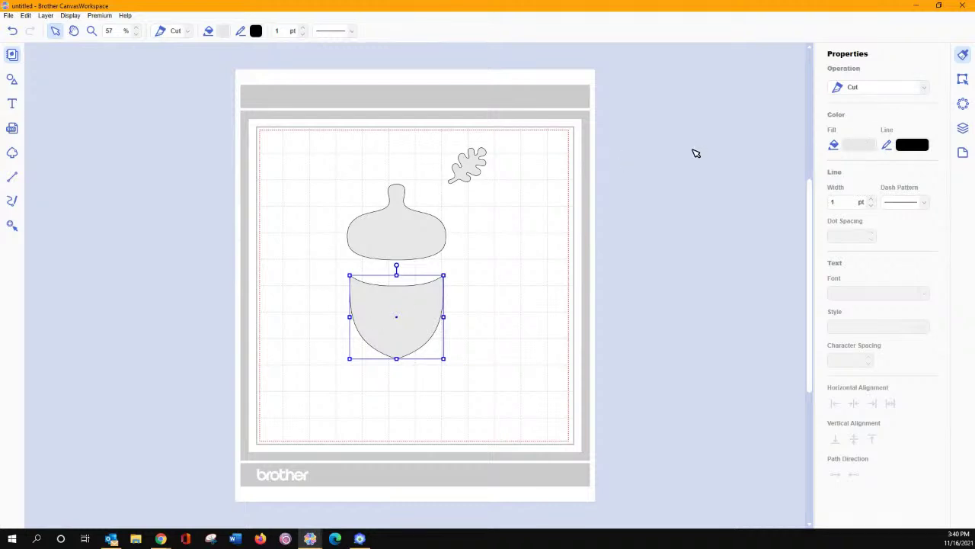
pyautogui.click(867, 148)
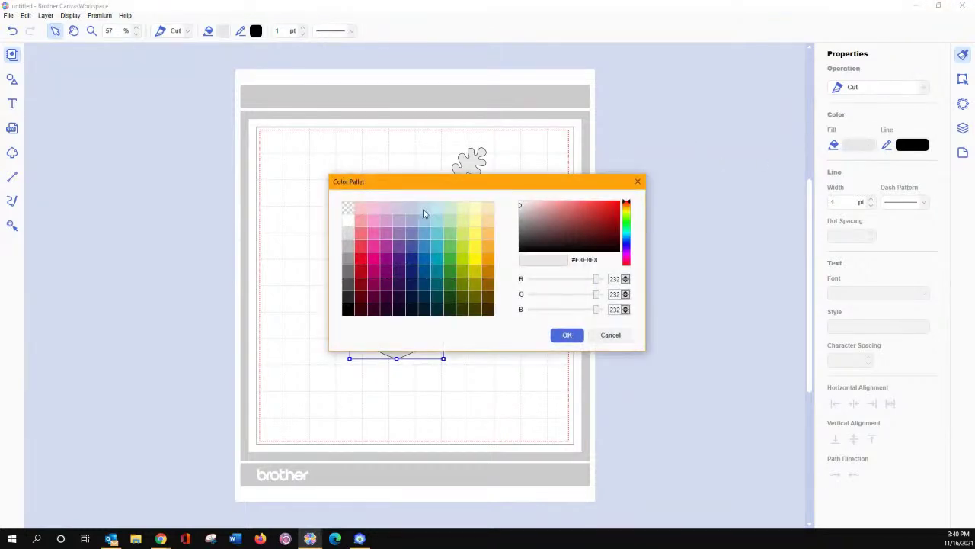
pyautogui.click(486, 260)
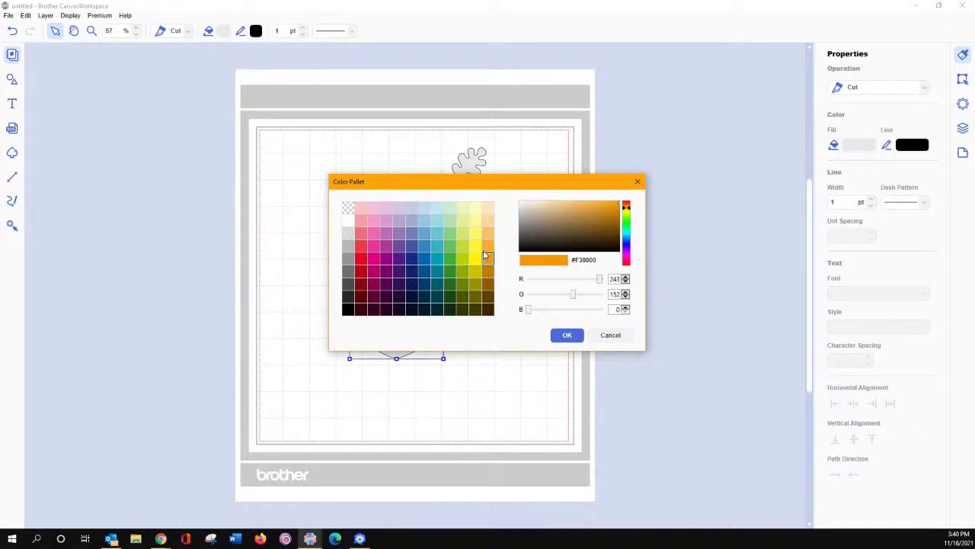
pyautogui.click(486, 247)
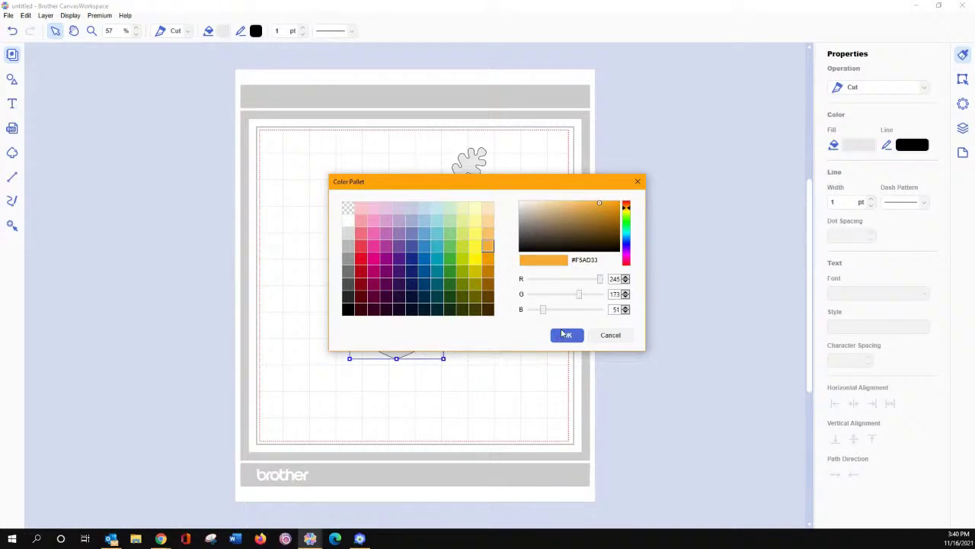
pyautogui.click(566, 334)
pyautogui.moveTo(404, 327); pyautogui.dragTo(361, 337)
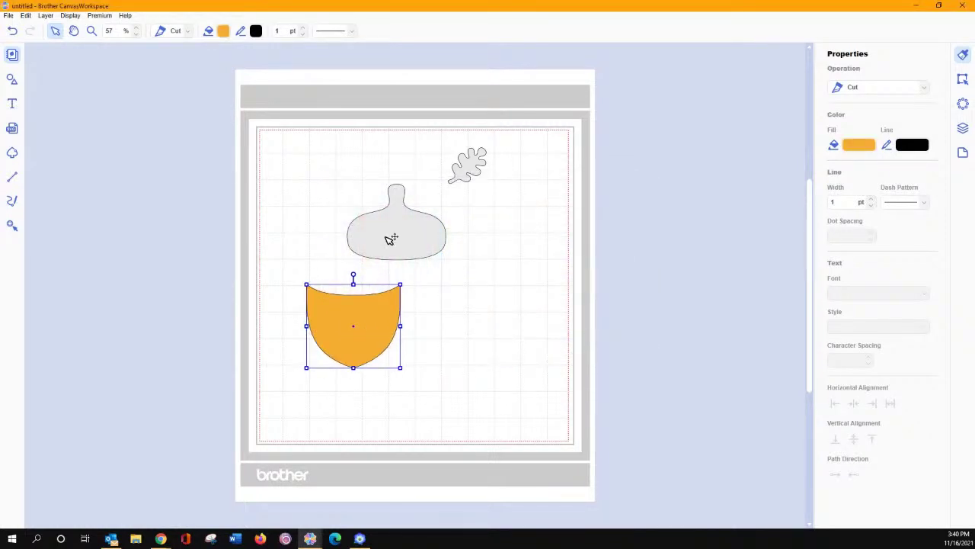
# Fill the acorn cap with brown #925B00 and move it just above the orange nut
pyautogui.click(390, 240)
pyautogui.click(859, 147)
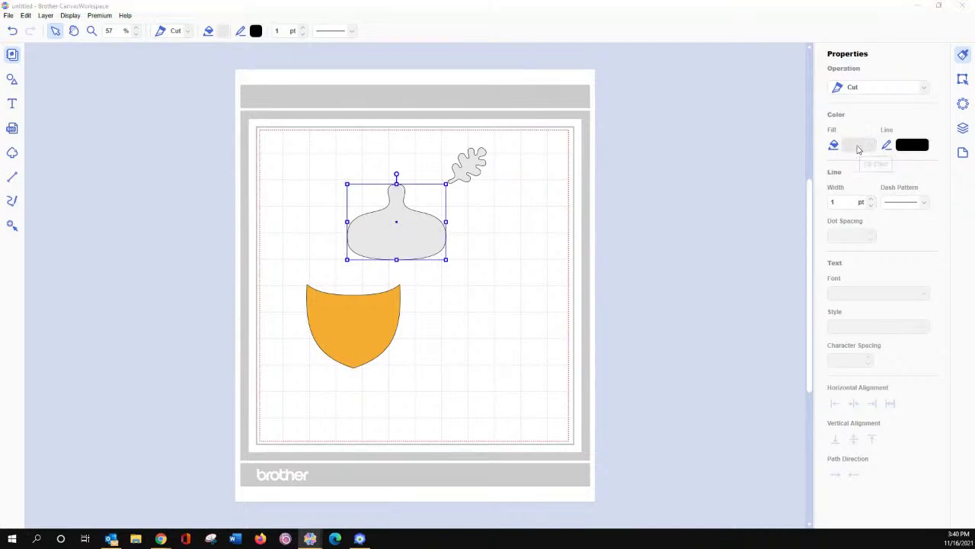
pyautogui.click(487, 288)
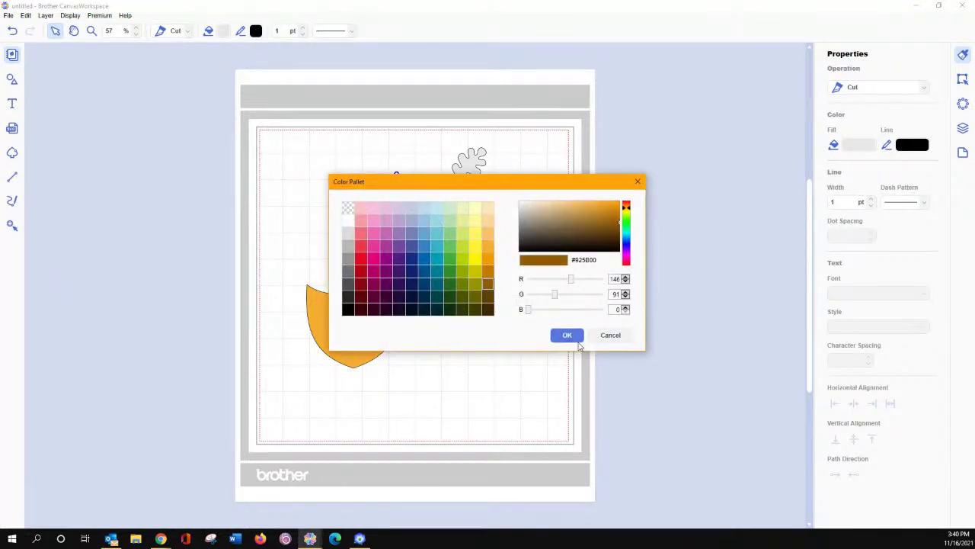
pyautogui.click(578, 337)
pyautogui.moveTo(397, 263); pyautogui.dragTo(373, 280)
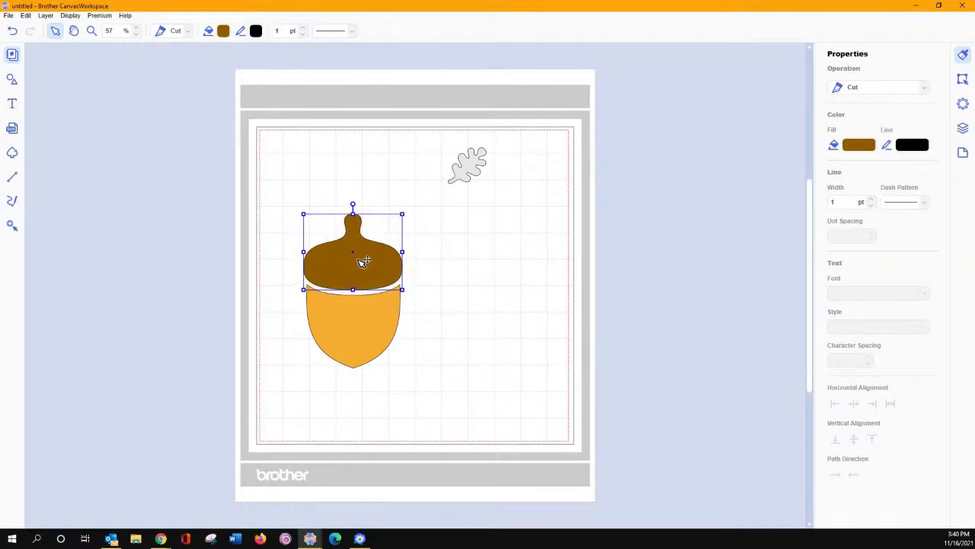
# Bring the brown cap to the front and lower it so it overlaps the nut's top edge
pyautogui.rightClick(359, 264)
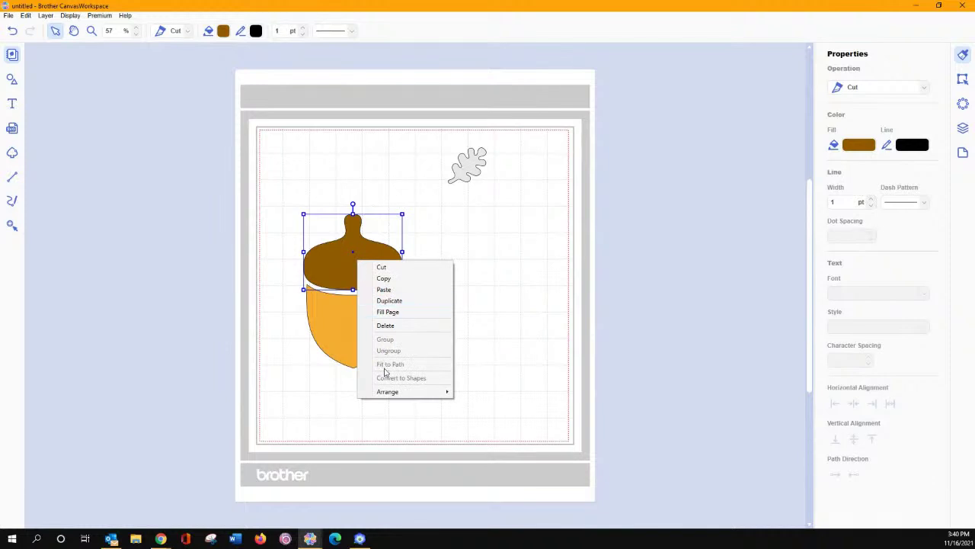
pyautogui.moveTo(442, 391)
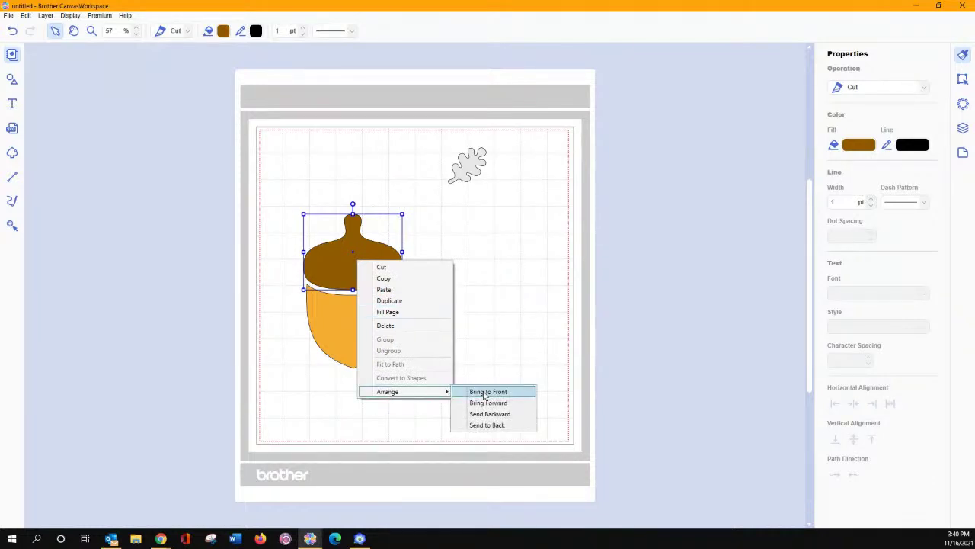
pyautogui.click(485, 392)
pyautogui.moveTo(355, 265)
pyautogui.mouseDown()
pyautogui.moveTo(358, 298)
pyautogui.moveTo(353, 272)
pyautogui.mouseUp()
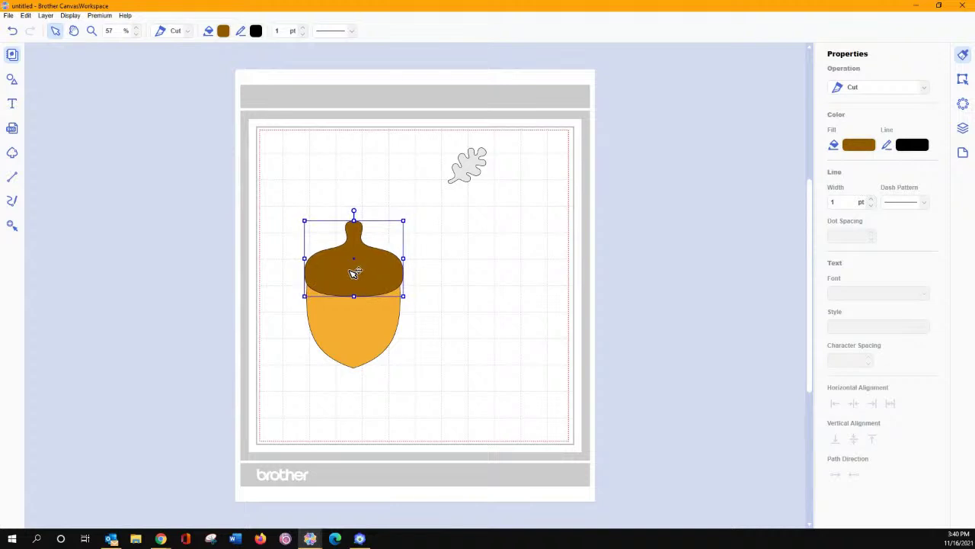
# Rotate the cap and nut together about 23° clockwise and place a duplicate of the acorn to its right
pyautogui.moveTo(270, 180); pyautogui.dragTo(426, 387)
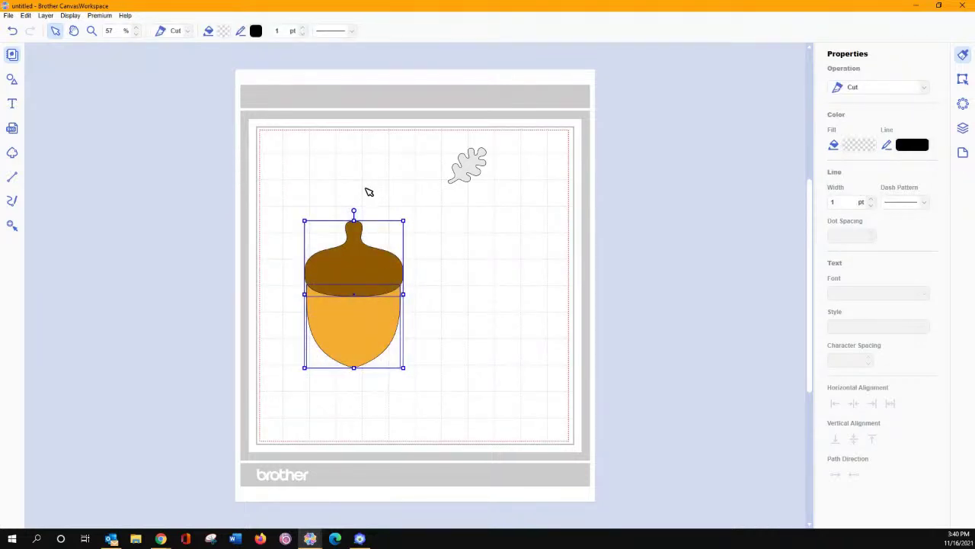
pyautogui.moveTo(353, 209); pyautogui.dragTo(387, 219)
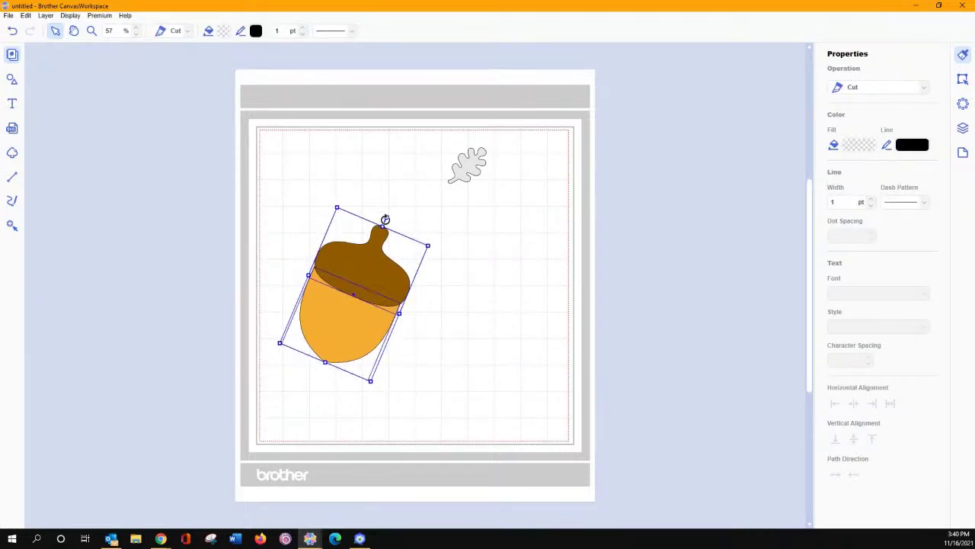
pyautogui.rightClick(370, 277)
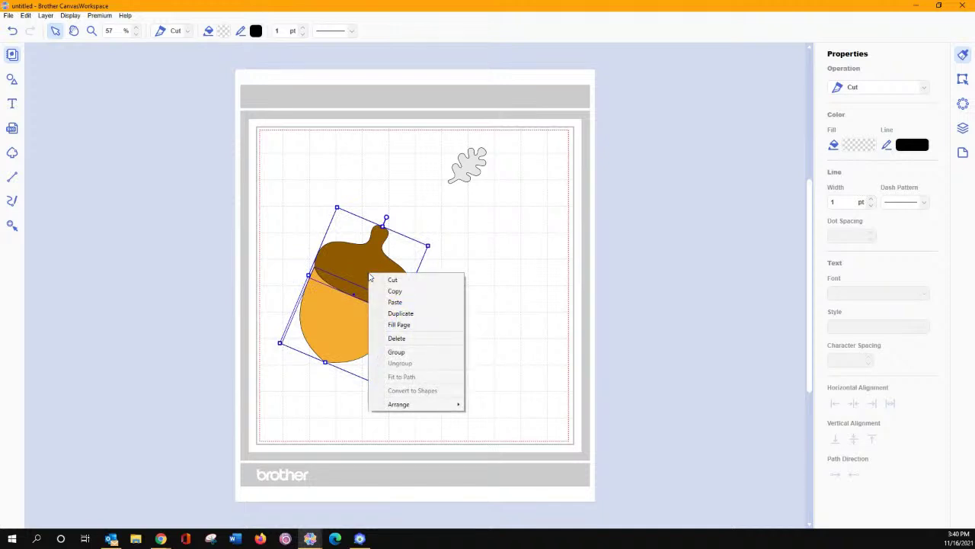
pyautogui.click(394, 314)
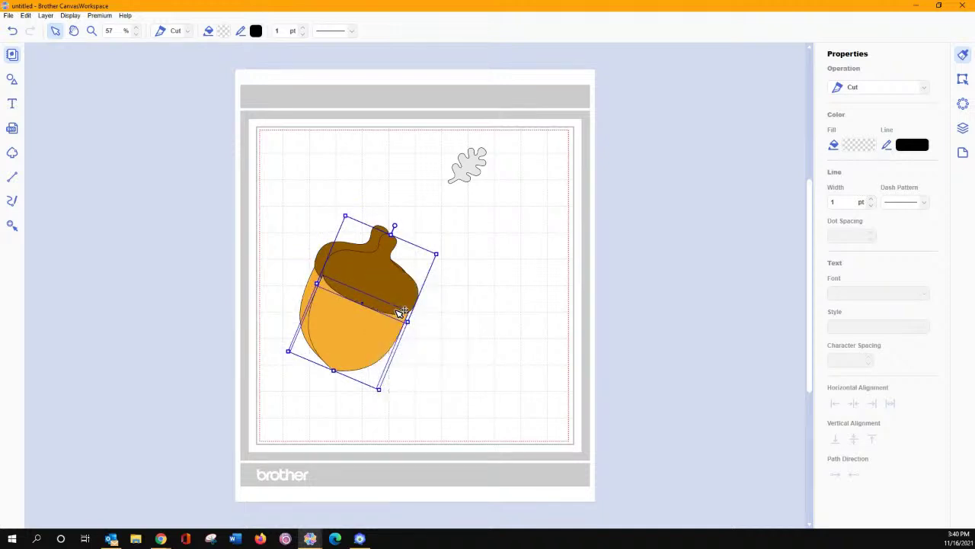
pyautogui.moveTo(361, 303); pyautogui.dragTo(457, 315)
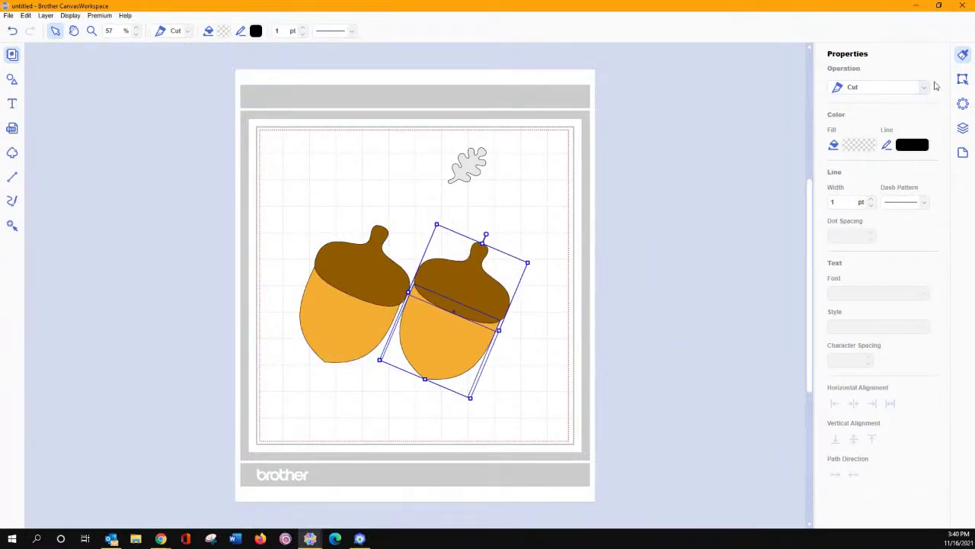
# Flip the duplicate acorn horizontally and position it so its cap meets the original's cap
pyautogui.click(963, 83)
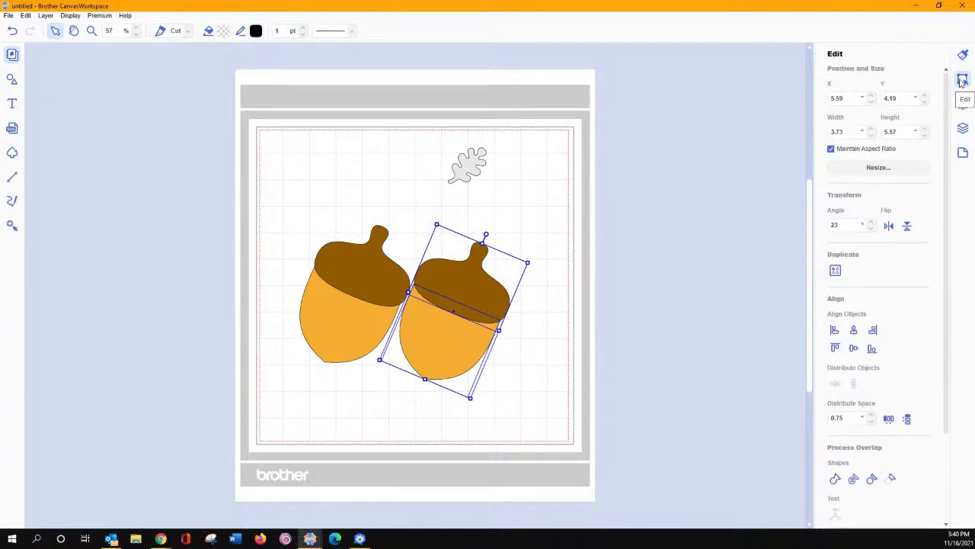
pyautogui.click(888, 226)
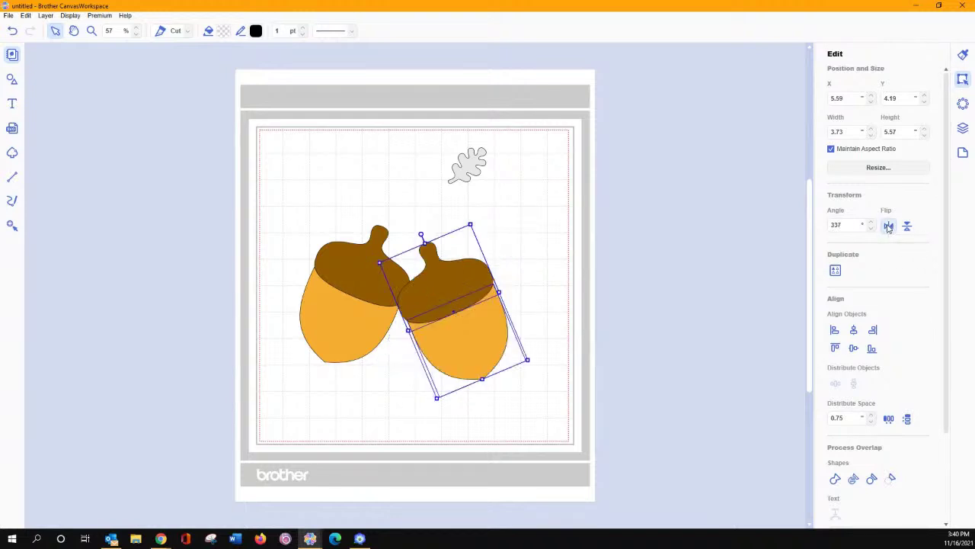
pyautogui.moveTo(455, 311); pyautogui.dragTo(471, 293)
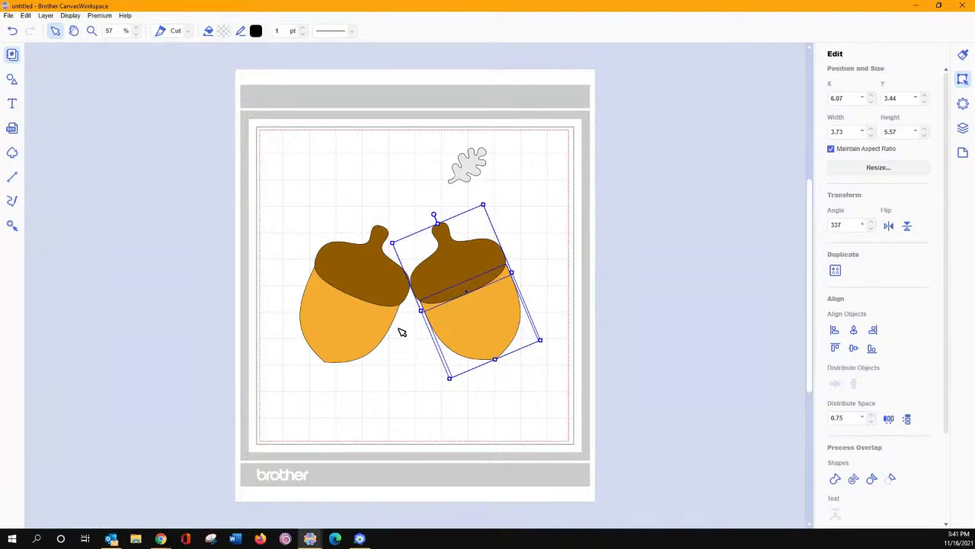
pyautogui.click(566, 269)
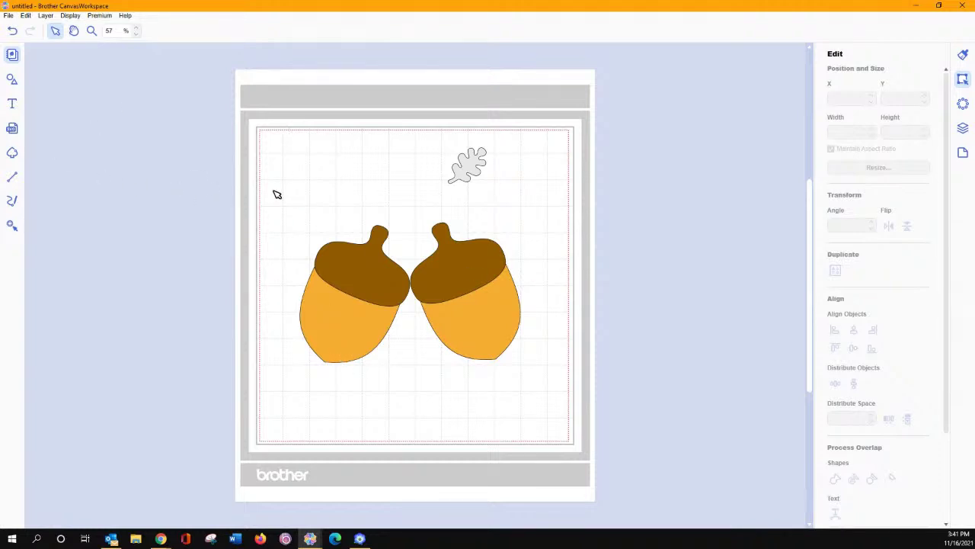
# Hide all five shape layers, covering both acorn caps, both nuts and the oak leaf
pyautogui.moveTo(295, 135); pyautogui.dragTo(562, 402)
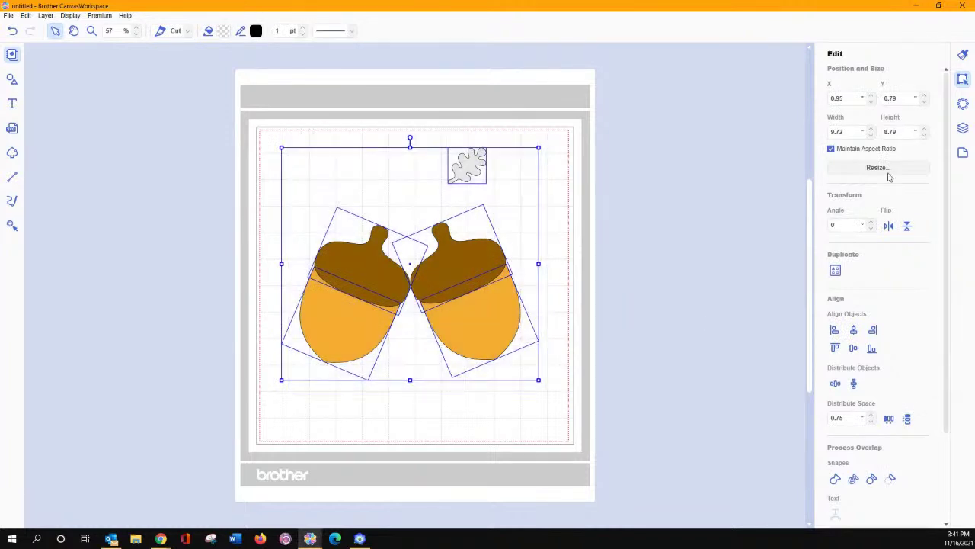
pyautogui.click(962, 128)
pyautogui.click(934, 76)
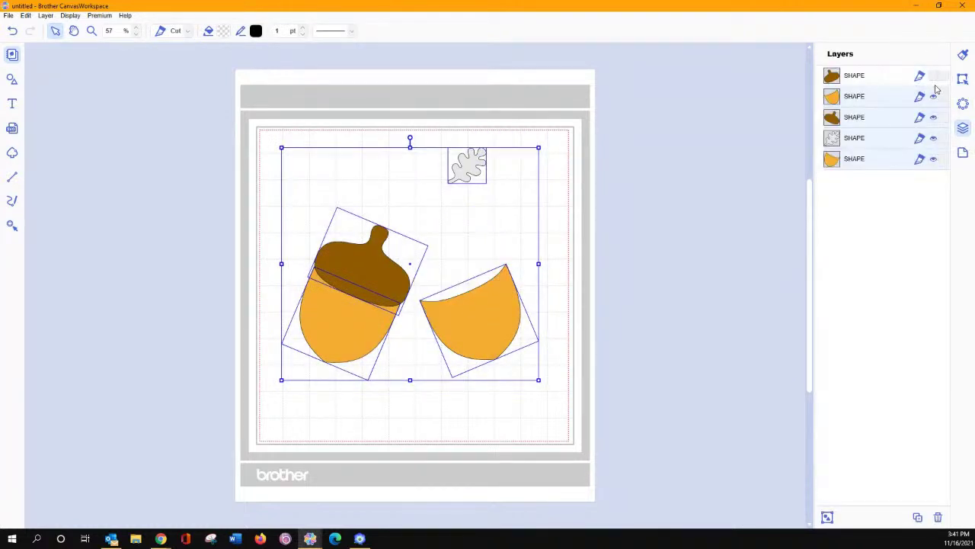
pyautogui.click(934, 97)
pyautogui.click(935, 117)
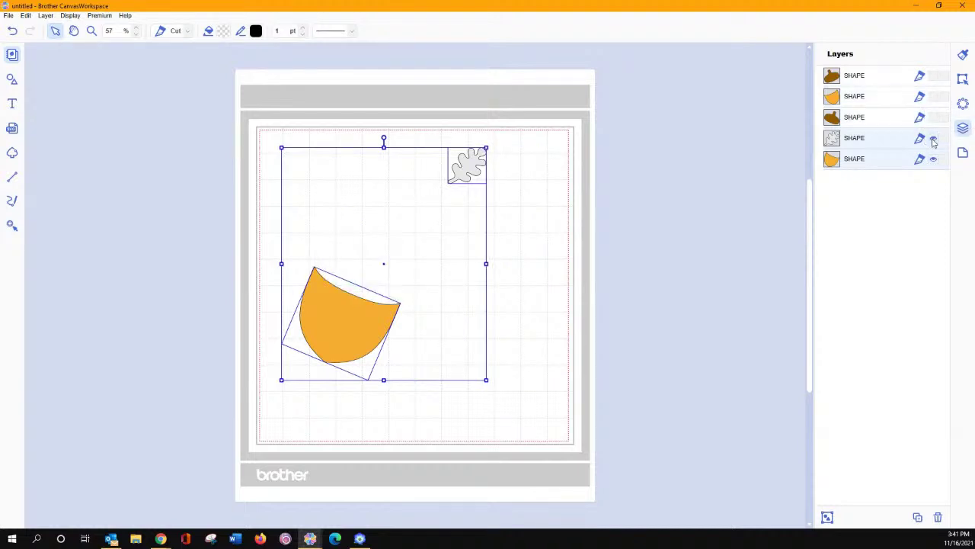
pyautogui.click(934, 138)
pyautogui.click(933, 159)
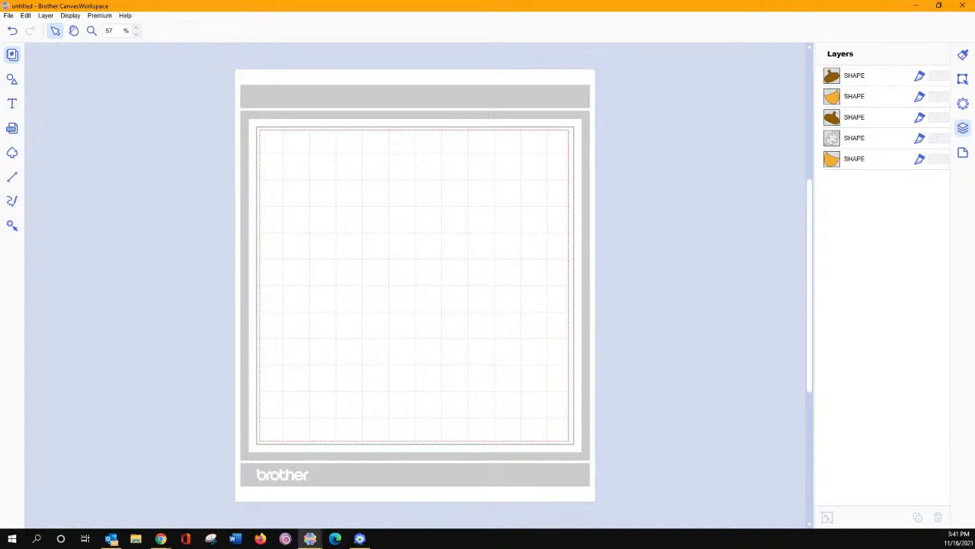
# Turn on Snap to Grid for the artboard
pyautogui.click(963, 155)
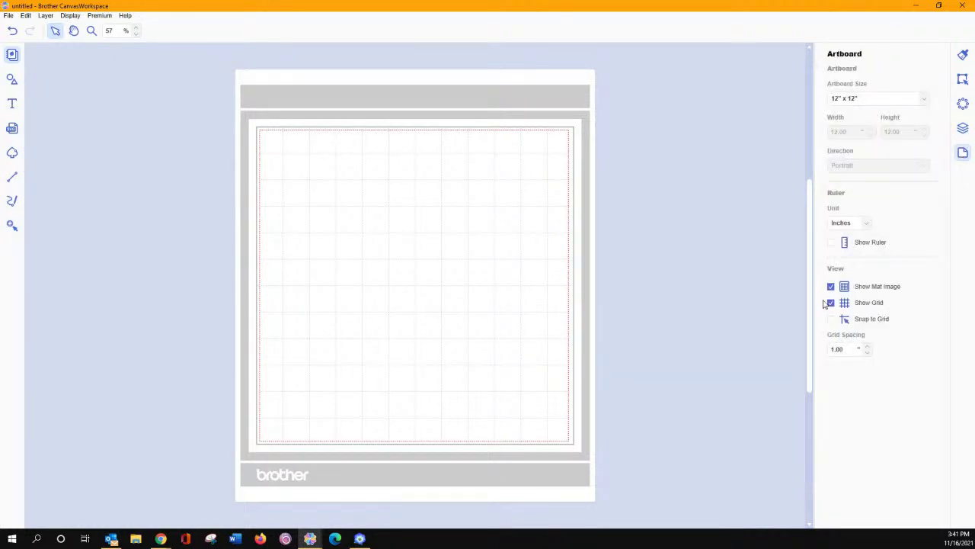
pyautogui.click(831, 319)
pyautogui.click(13, 178)
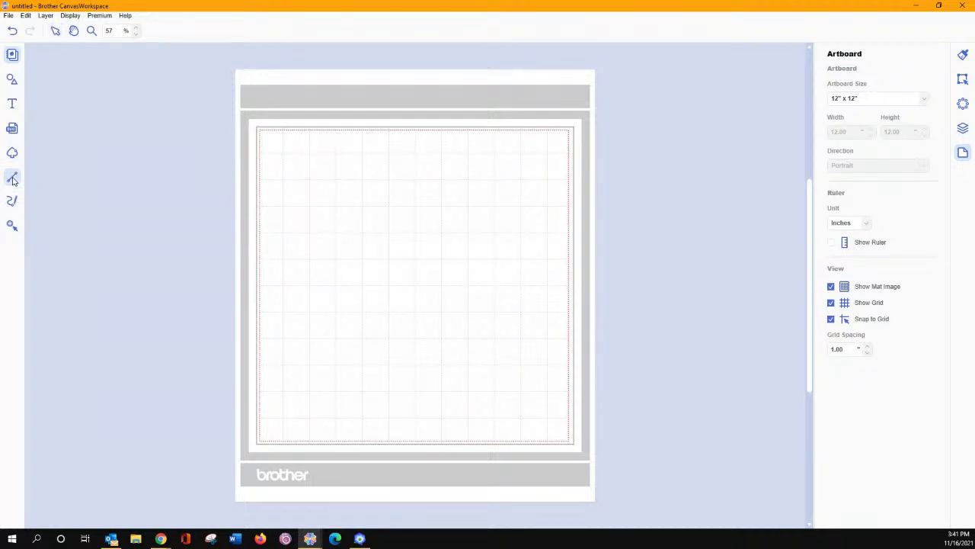
pyautogui.click(283, 155)
pyautogui.click(286, 208)
pyautogui.click(12, 30)
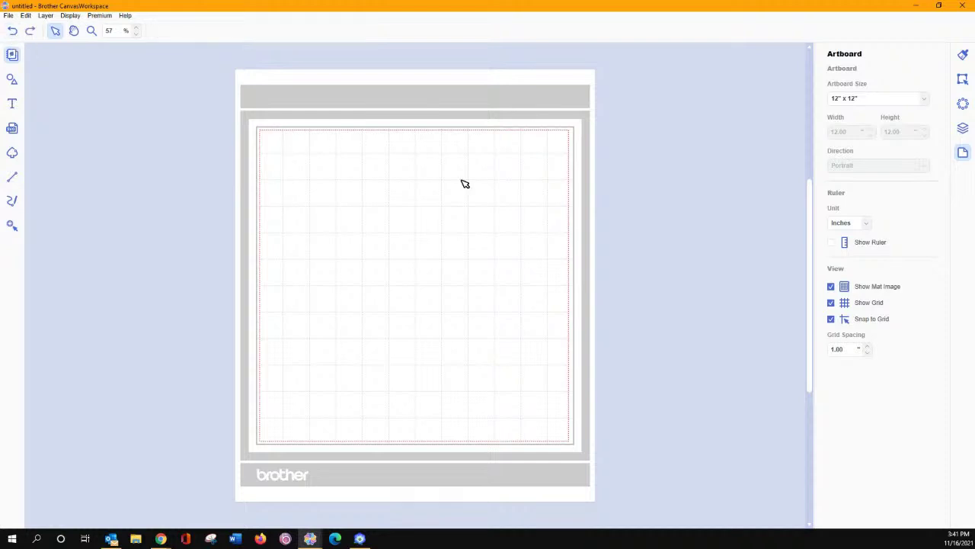
# Show only the left acorn's brown cap and rotate it upright so its stem points straight up
pyautogui.click(963, 128)
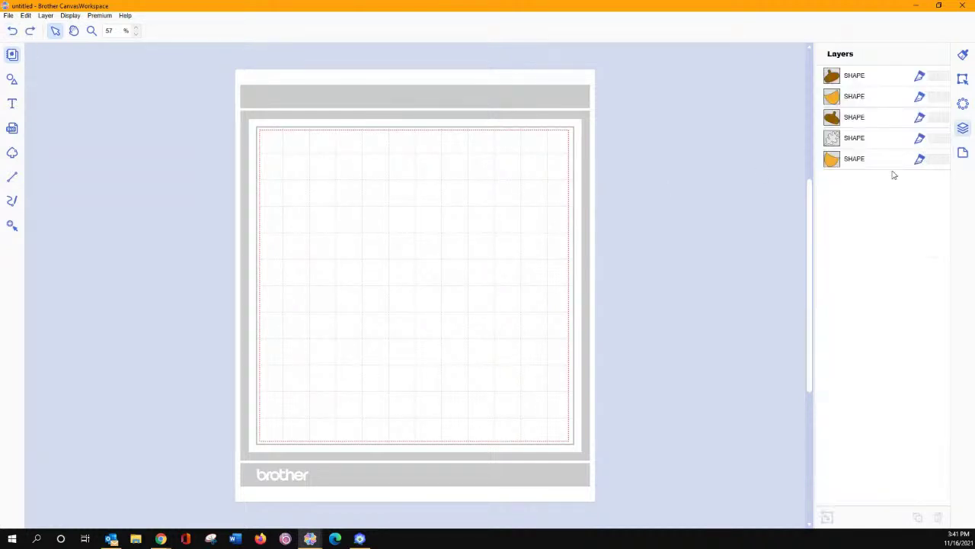
pyautogui.click(934, 117)
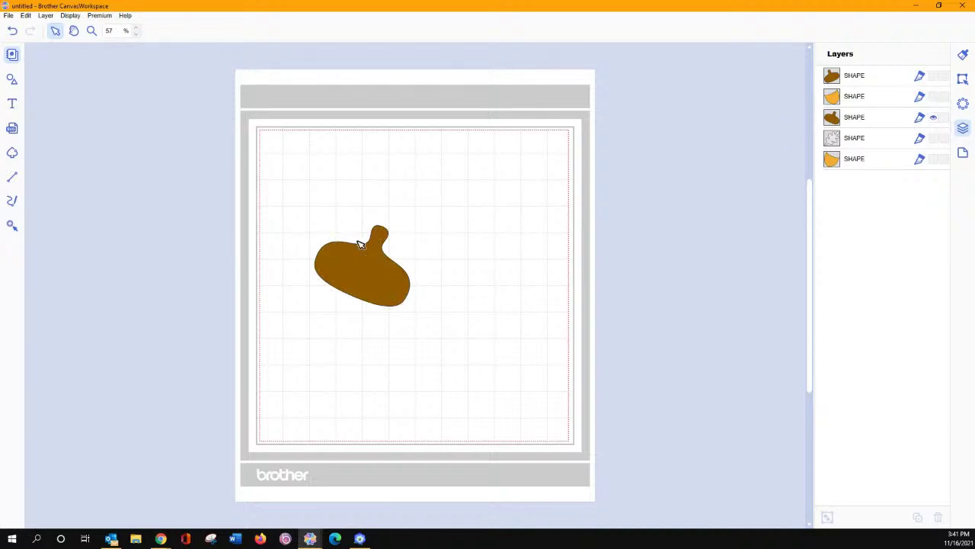
pyautogui.click(383, 242)
pyautogui.moveTo(386, 218); pyautogui.dragTo(367, 214)
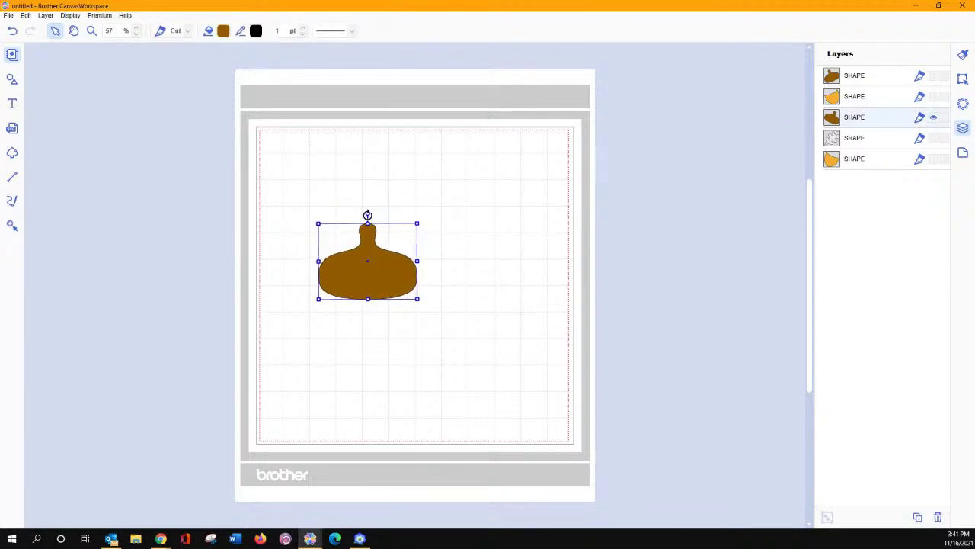
# Draw a vertical straight line two grid squares long through the left part of the acorn cap
pyautogui.click(12, 177)
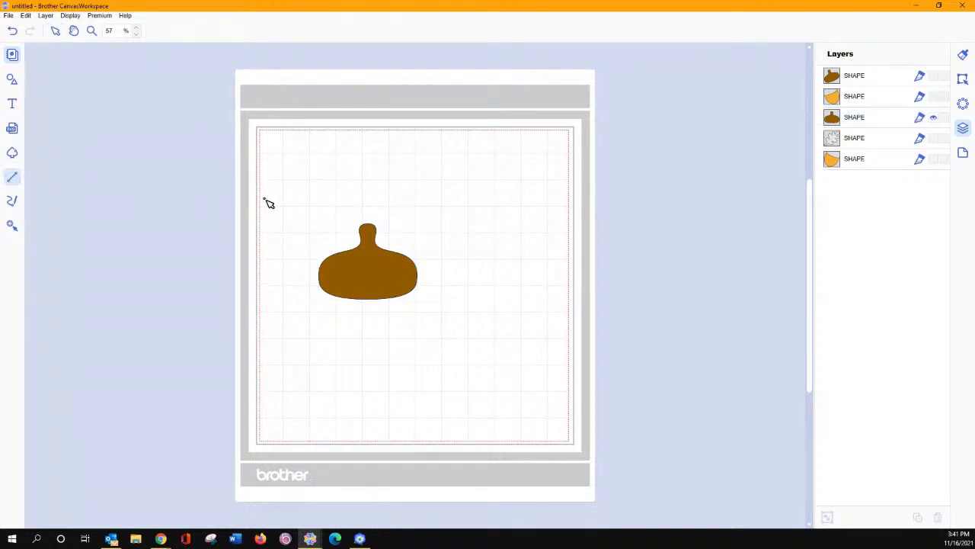
pyautogui.click(336, 259)
pyautogui.click(336, 312)
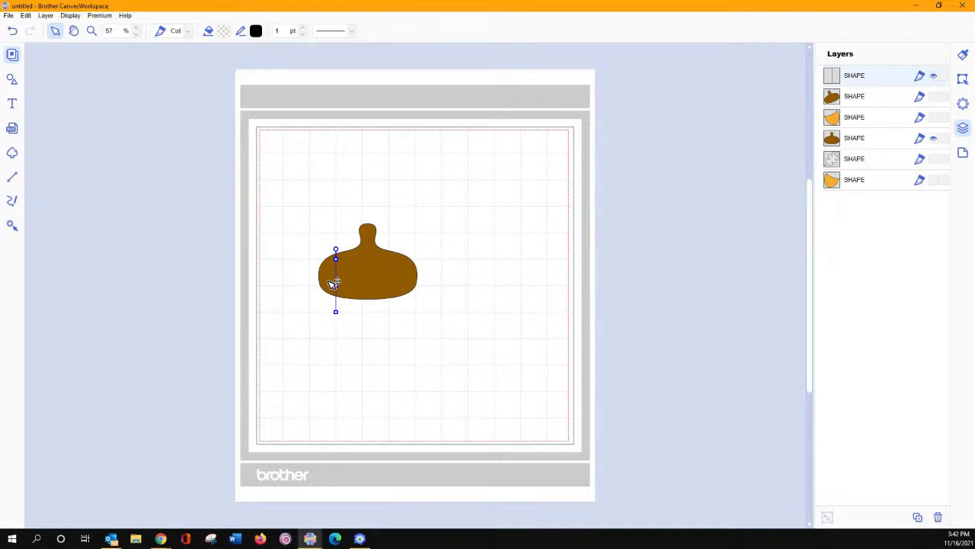
# Duplicate the vertical line onto the next grid line to the right and extend its top above the cap's stem
pyautogui.hotkey('ctrl', 'd')
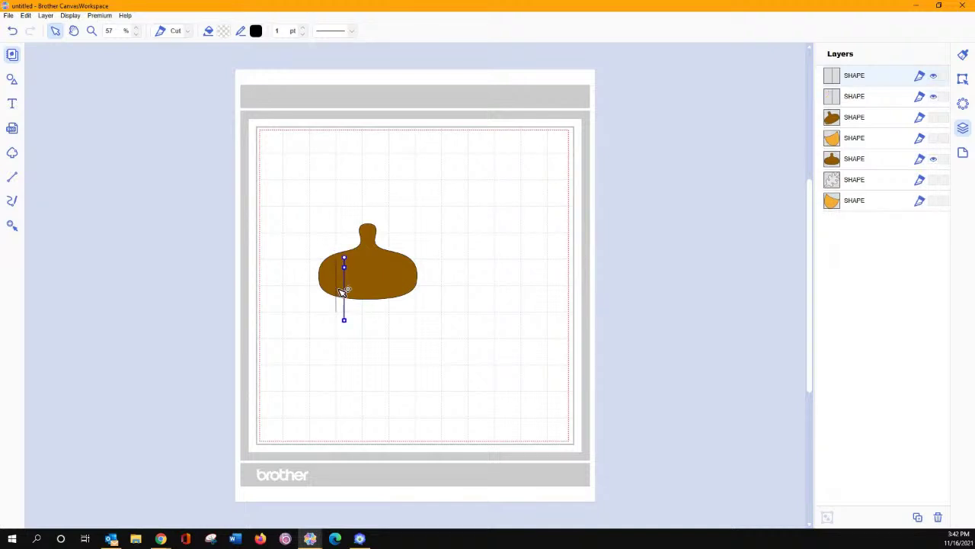
pyautogui.moveTo(348, 288); pyautogui.dragTo(366, 278)
pyautogui.moveTo(369, 242); pyautogui.dragTo(367, 201)
# Extend the left vertical line upward by one grid square
pyautogui.click(343, 275)
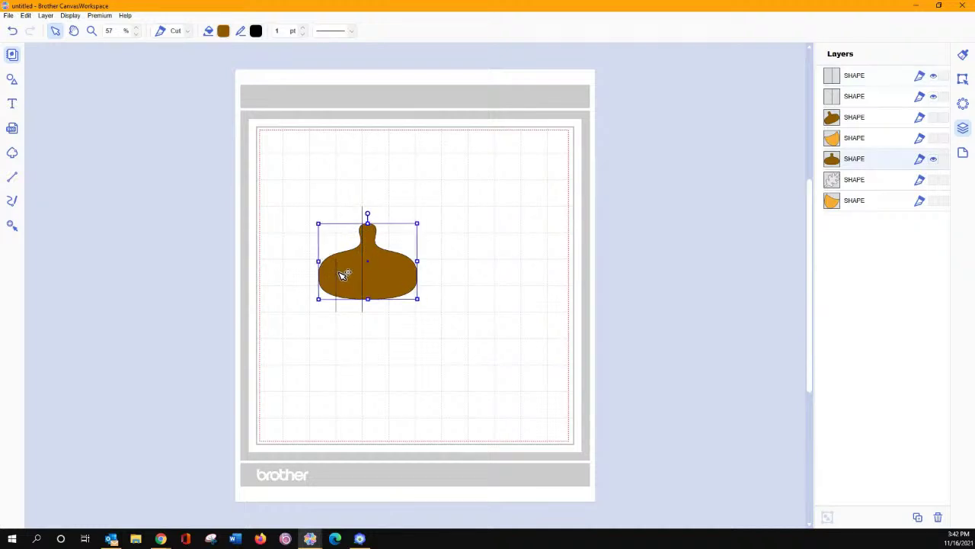
pyautogui.click(336, 312)
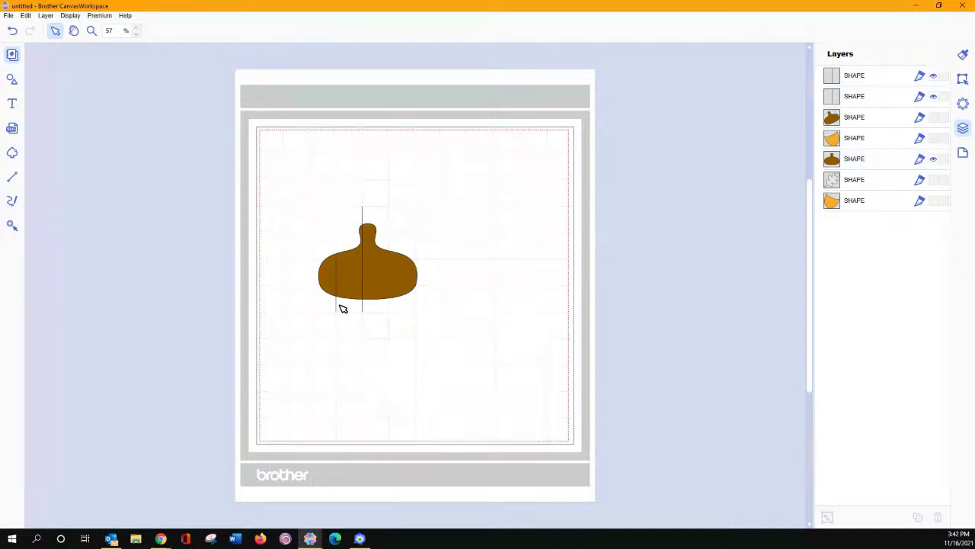
pyautogui.click(336, 305)
pyautogui.moveTo(337, 241); pyautogui.dragTo(340, 226)
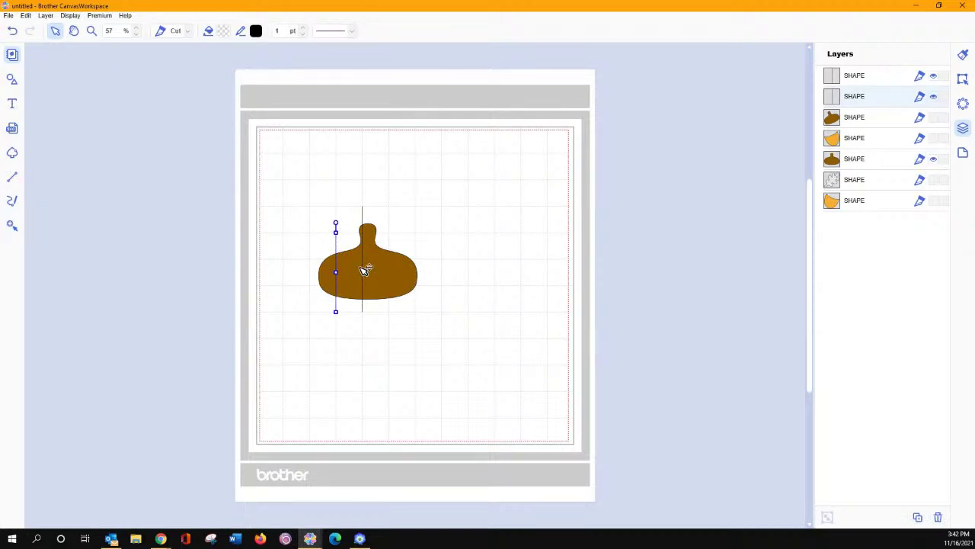
# Duplicate the line near the stem and place the copy on the next grid line to the right
pyautogui.click(368, 266)
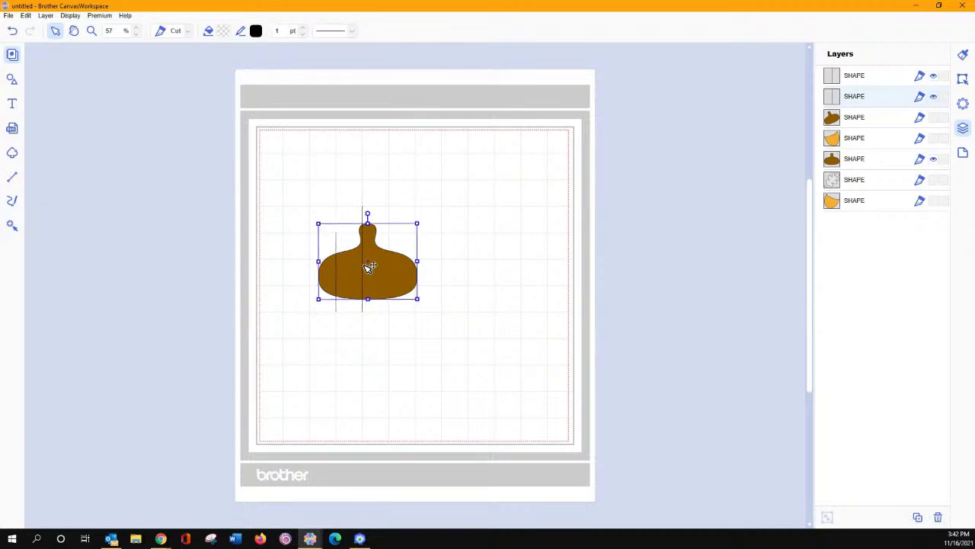
pyautogui.click(365, 210)
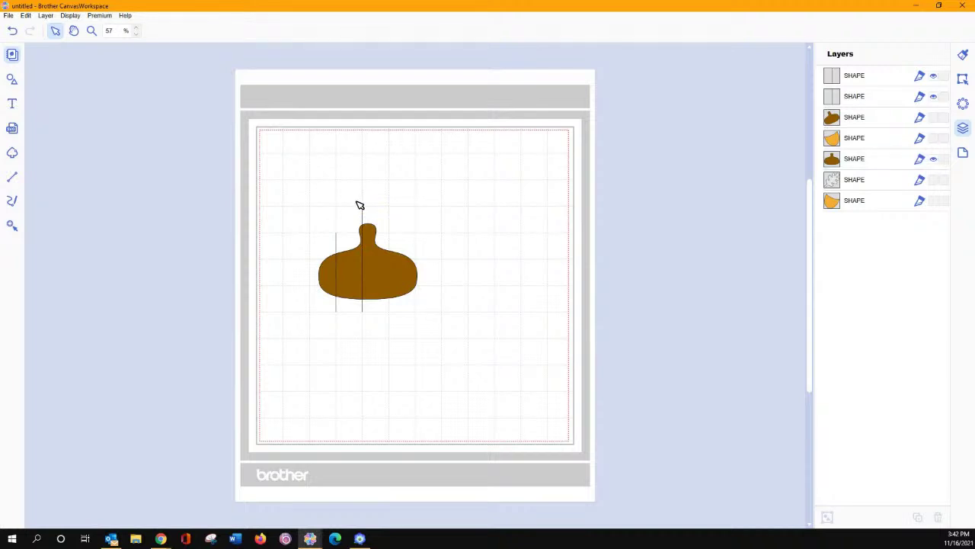
pyautogui.click(364, 211)
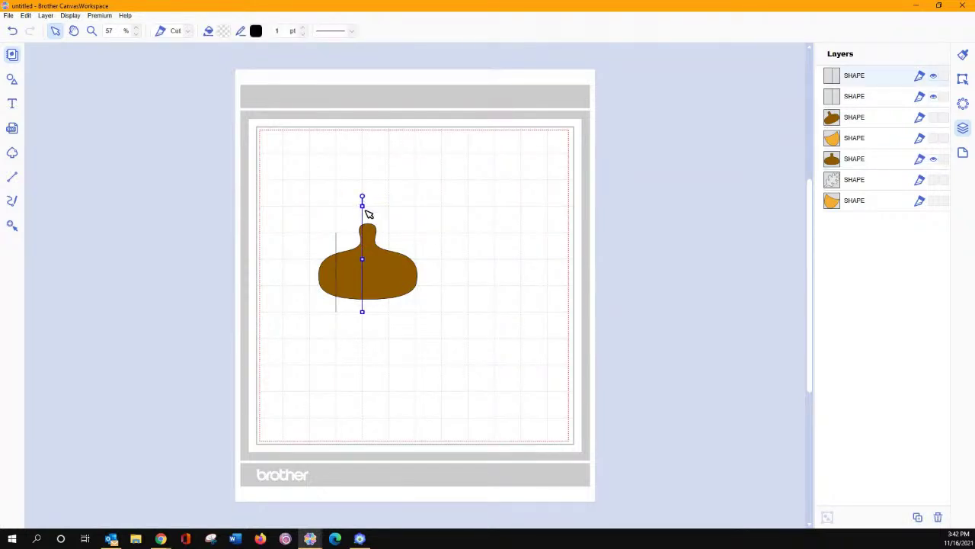
pyautogui.hotkey('ctrl', 'd')
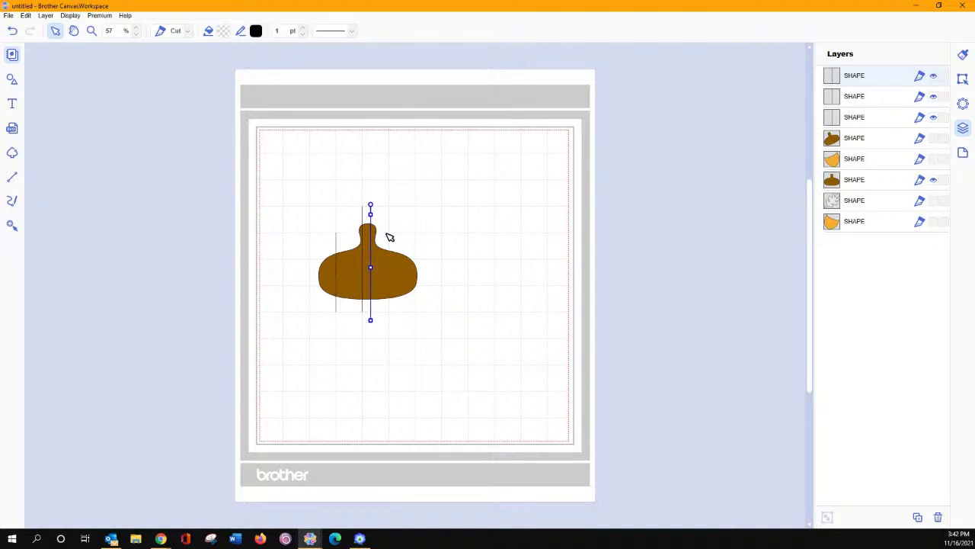
pyautogui.moveTo(371, 237); pyautogui.dragTo(389, 237)
# Shift the acorn cap slightly left so the middle line runs closer to its center
pyautogui.click(406, 275)
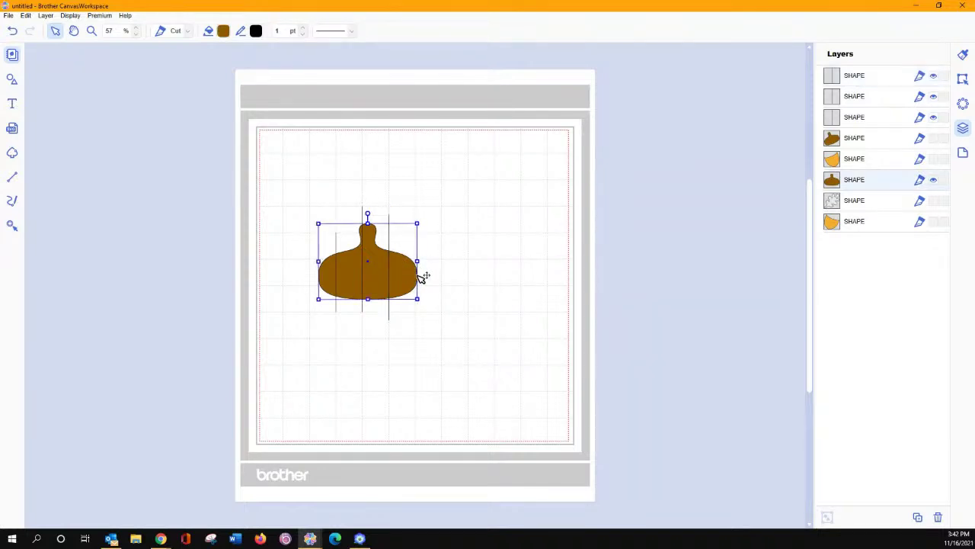
pyautogui.moveTo(421, 276); pyautogui.dragTo(439, 276)
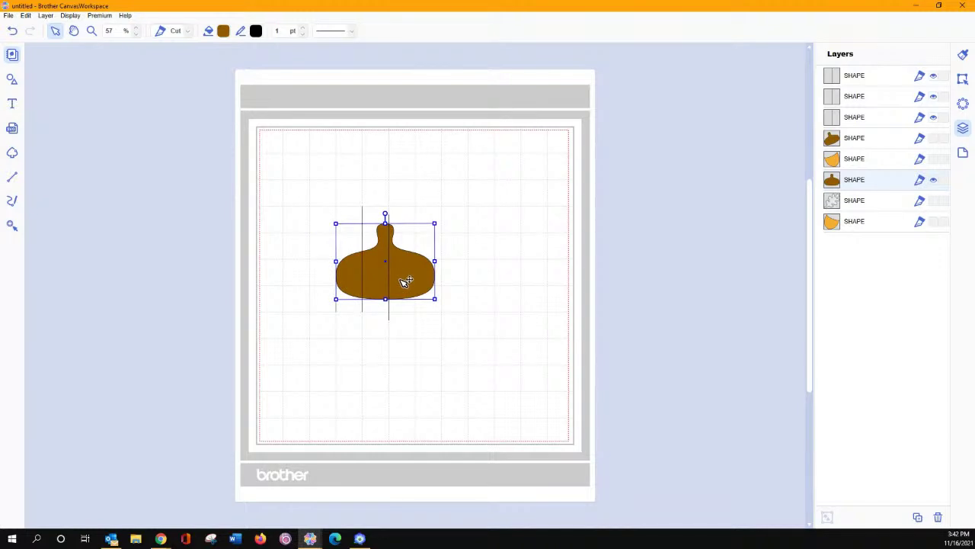
pyautogui.hotkey('ctrl', 'z')
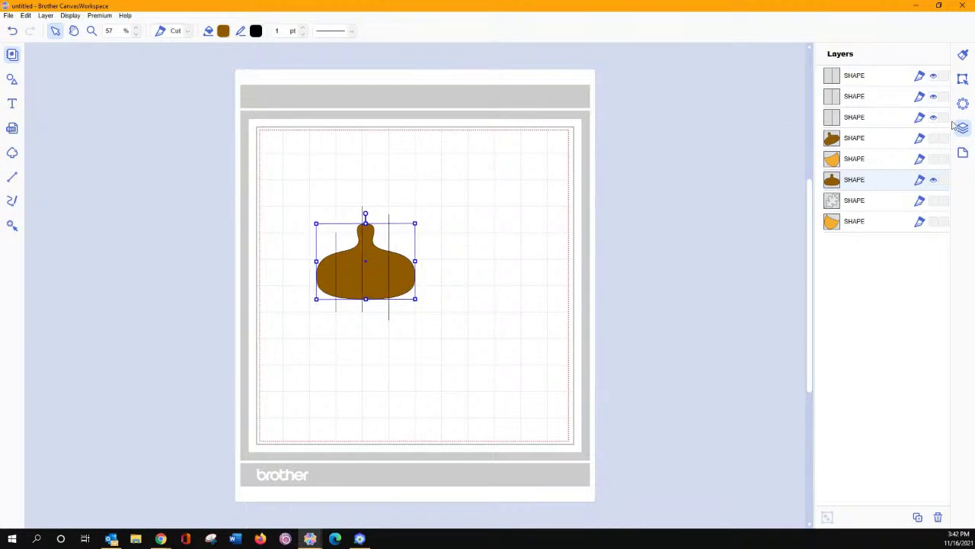
# Set the artboard's grid spacing to 0.75 inches
pyautogui.click(963, 152)
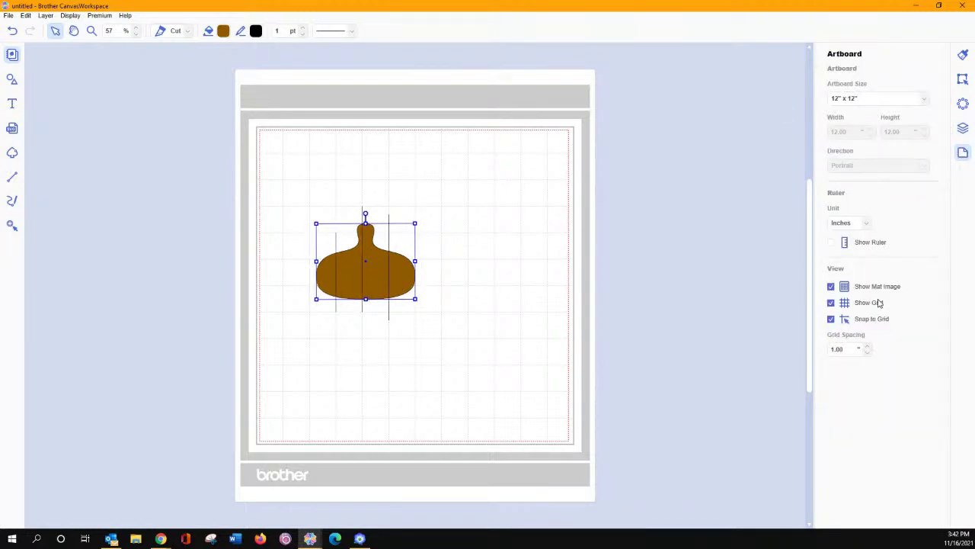
pyautogui.click(868, 348)
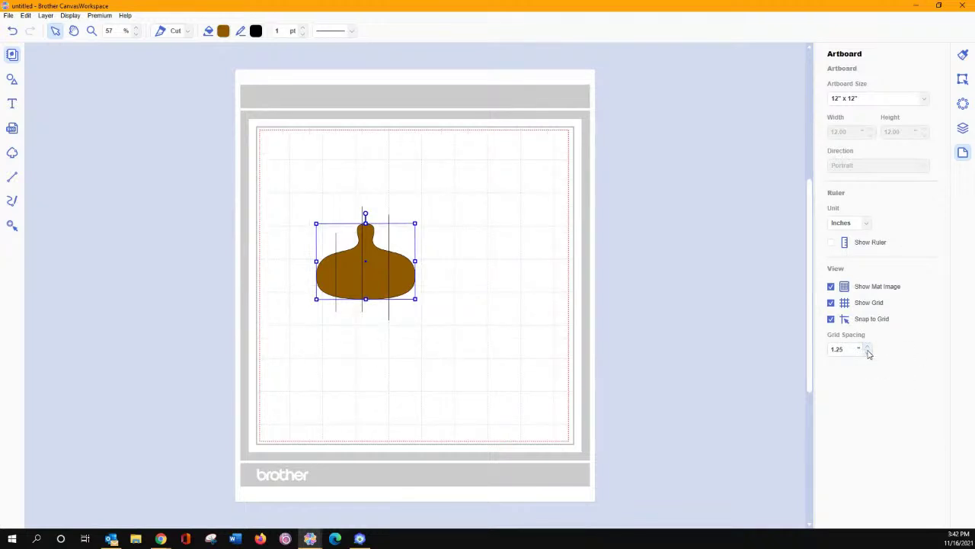
pyautogui.click(868, 350)
pyautogui.click(868, 352)
# Nudge the acorn cap slightly down and move the middle line left to the stem's left edge
pyautogui.click(454, 303)
pyautogui.click(349, 264)
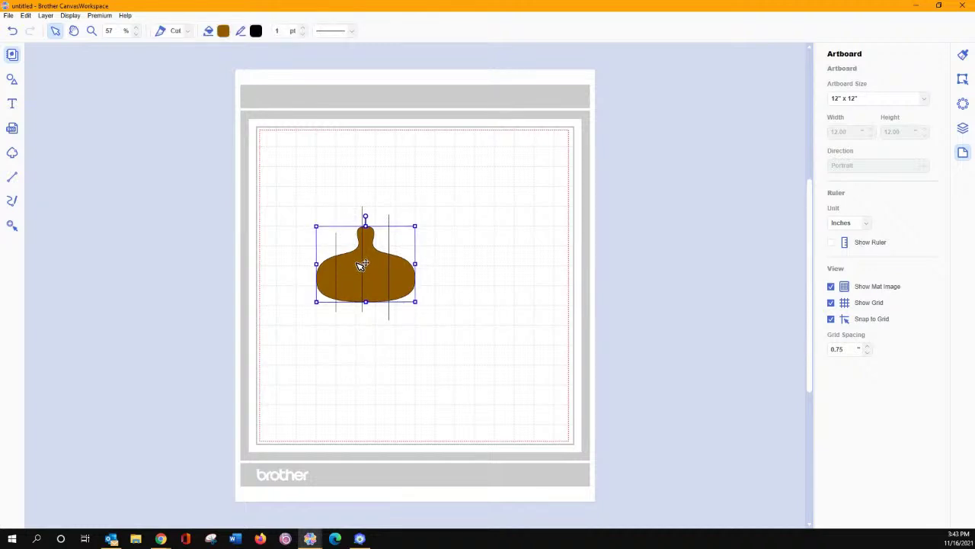
pyautogui.click(344, 249)
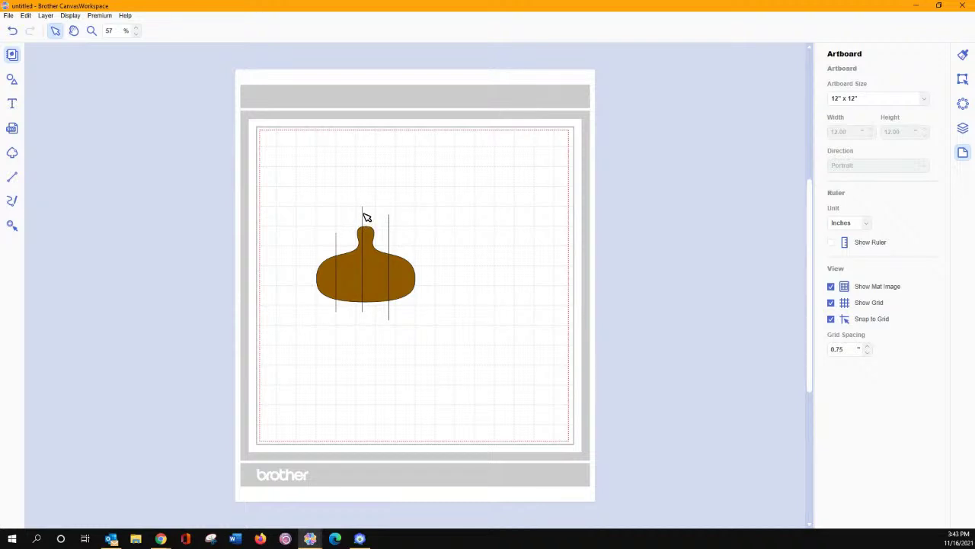
pyautogui.click(362, 210)
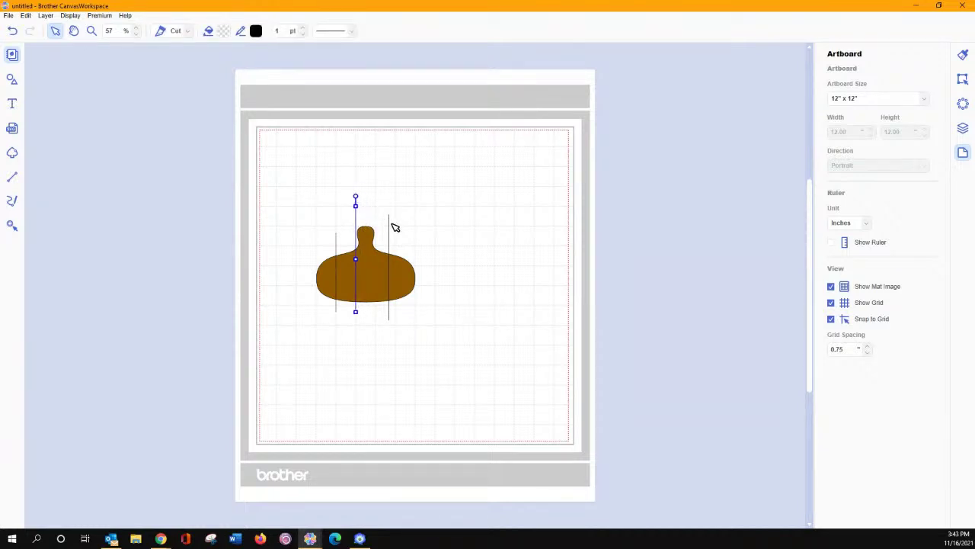
# Move the right line to the stem's right edge and place a duplicate one grid line further right
pyautogui.click(393, 225)
pyautogui.click(389, 224)
pyautogui.press('Left')
pyautogui.press('Up')
pyautogui.hotkey('ctrl', 'd')
pyautogui.press('Right')
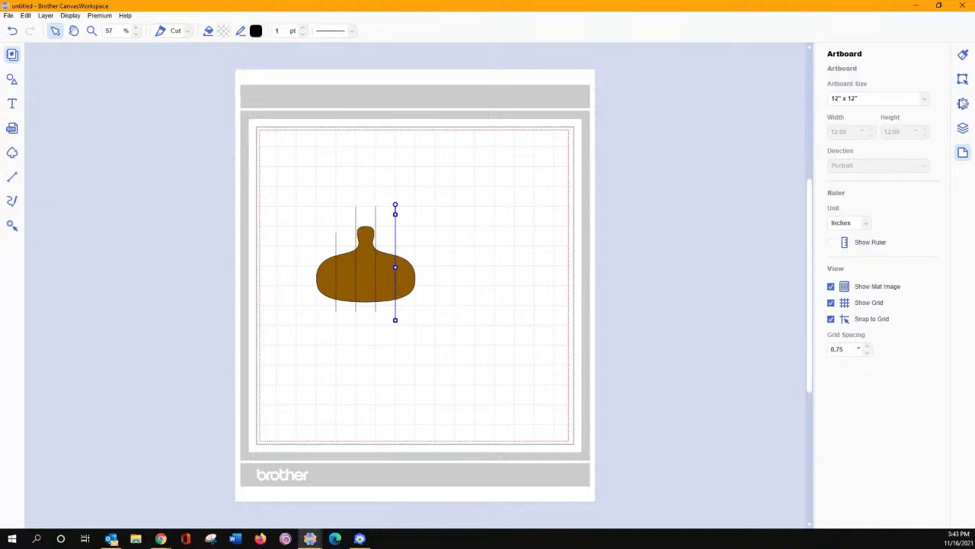
# Turn off Snap to Grid and group the four vertical lines
pyautogui.click(831, 319)
pyautogui.click(468, 335)
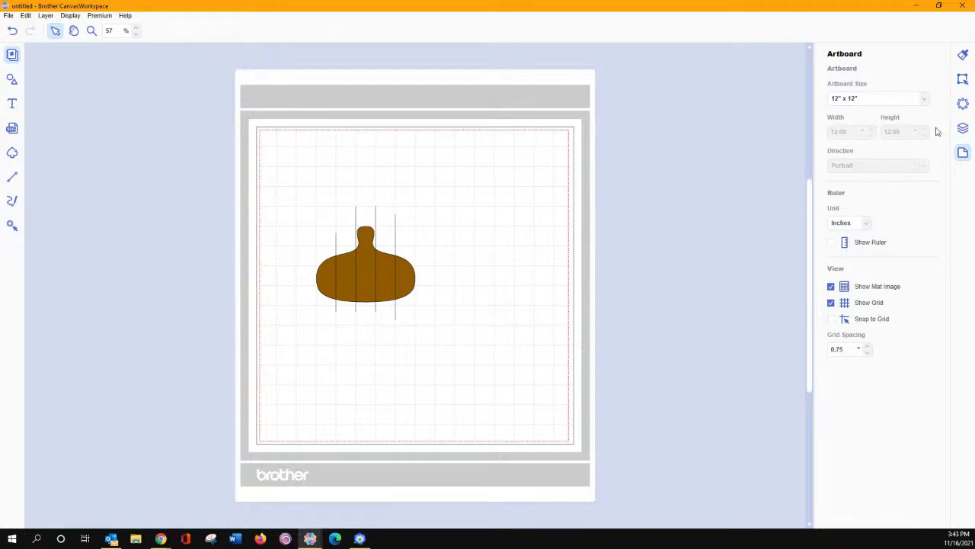
pyautogui.click(963, 128)
pyautogui.click(833, 75)
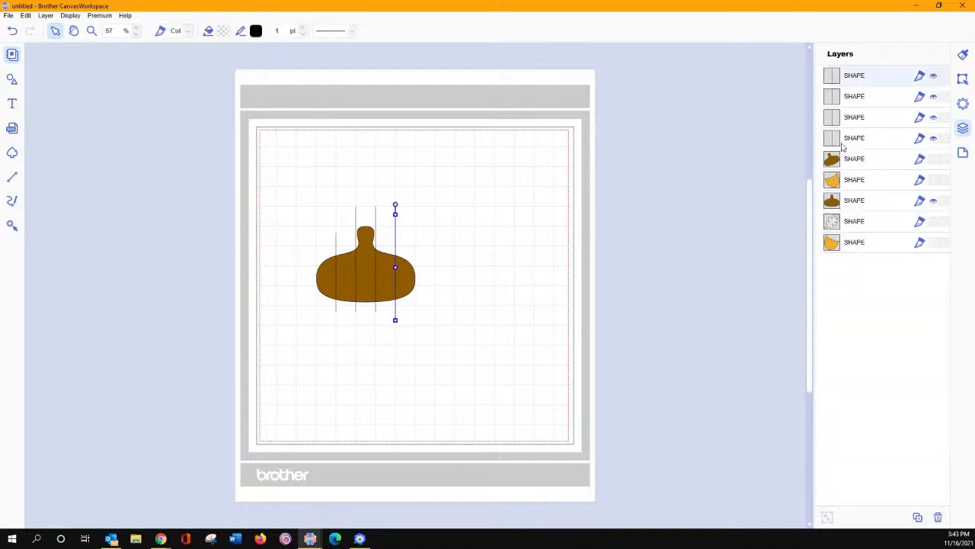
pyautogui.keyDown('shift'); pyautogui.click(838, 140); pyautogui.keyUp('shift')
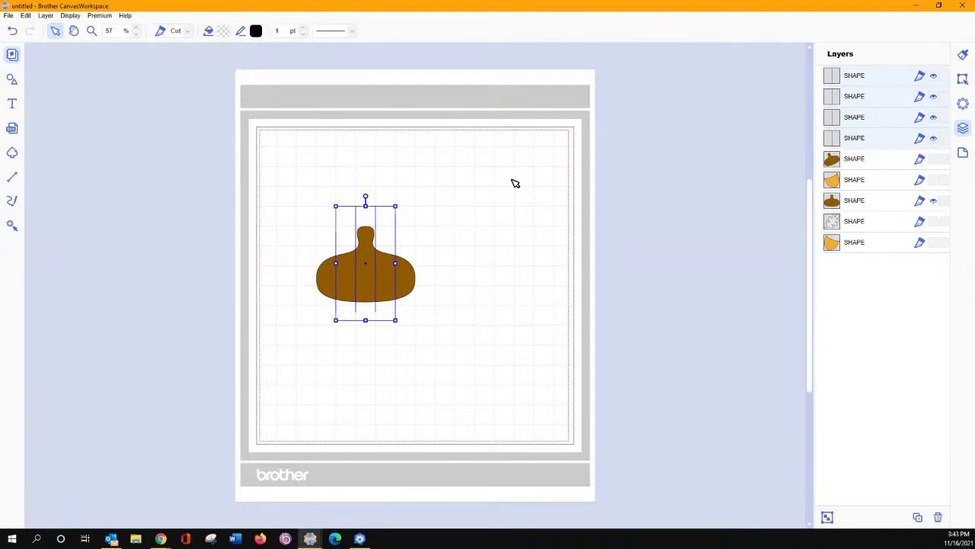
pyautogui.hotkey('ctrl', 'g')
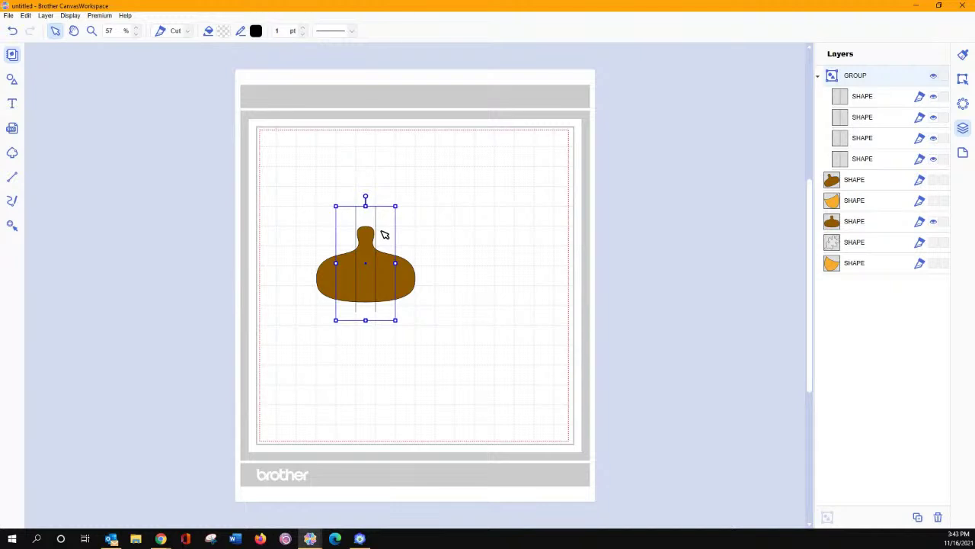
# Duplicate the group of four vertical lines and rotate the duplicate to an angle of 32 degrees
pyautogui.hotkey('ctrl', 'd')
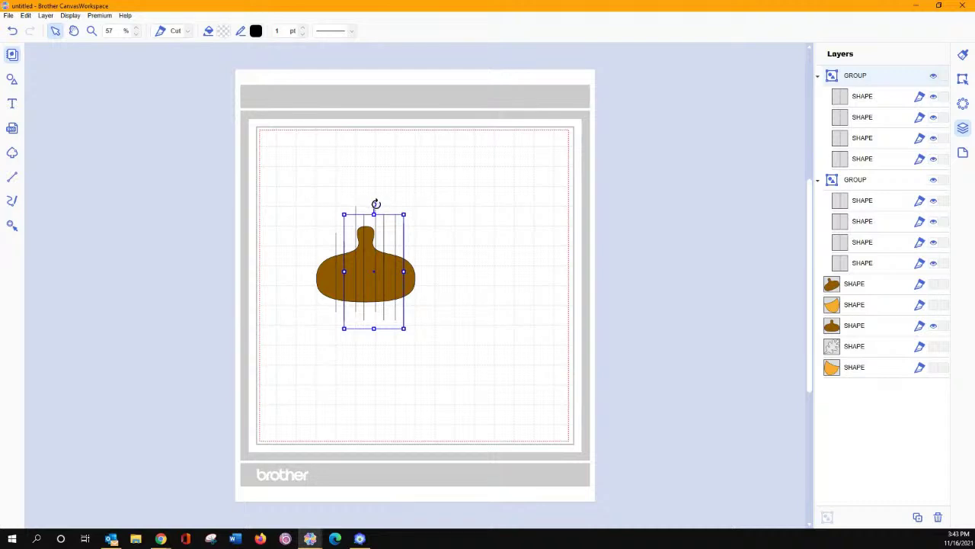
pyautogui.click(962, 80)
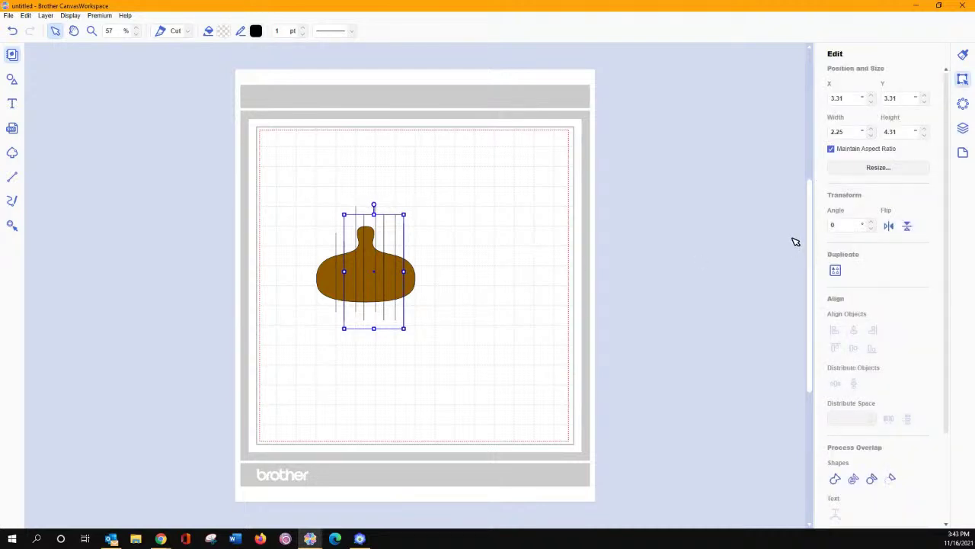
pyautogui.click(871, 222)
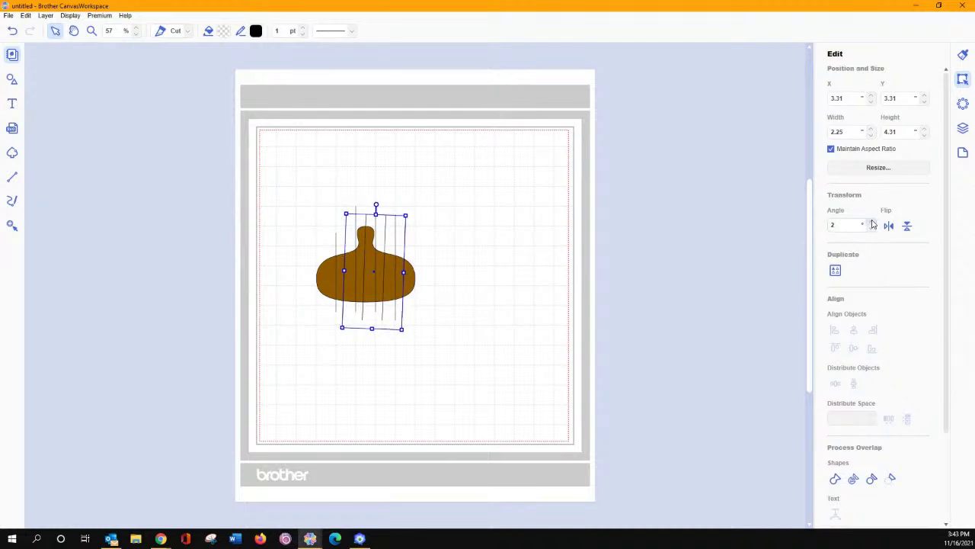
pyautogui.click(872, 224)
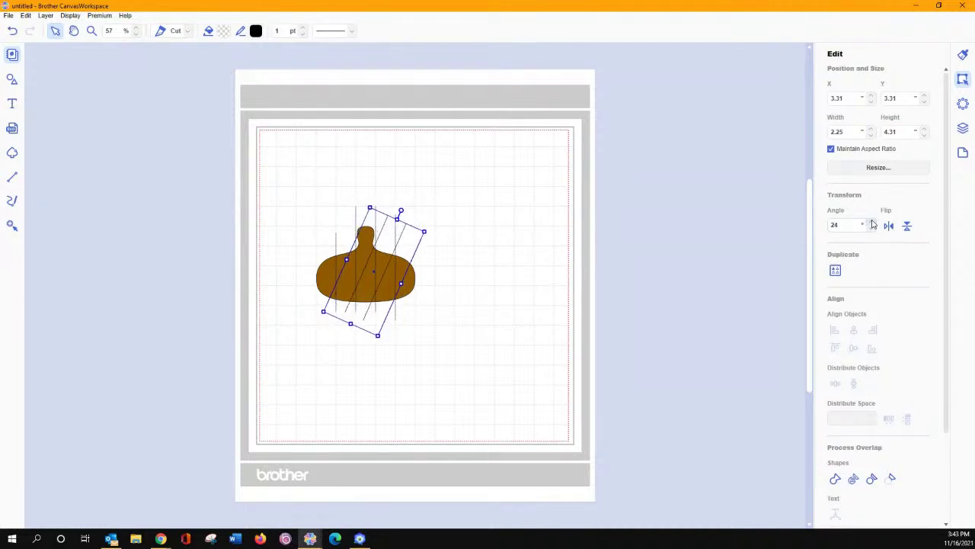
pyautogui.click(359, 217)
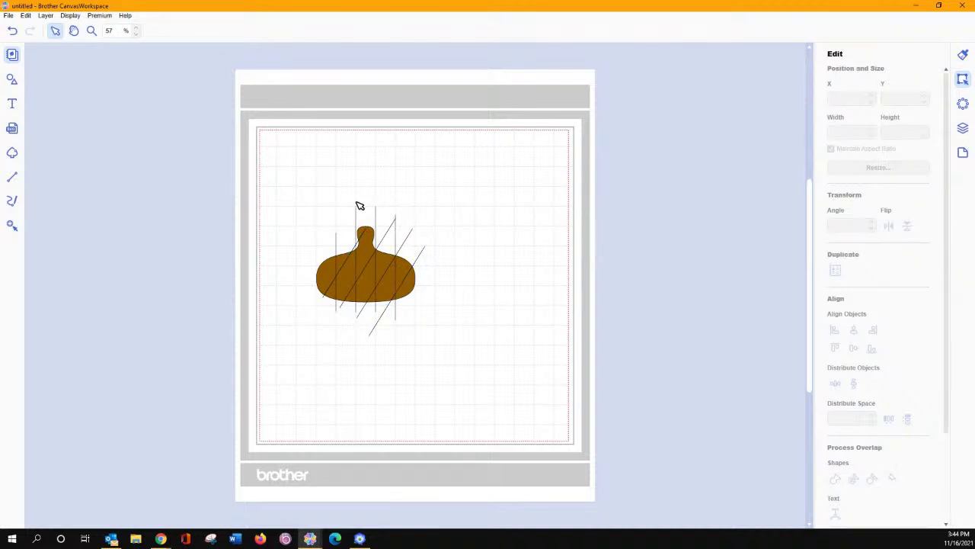
# Rotate the original group of four vertical lines counterclockwise to about 331 degrees so it crosses the duplicate
pyautogui.click(356, 206)
pyautogui.click(357, 189)
pyautogui.click(354, 209)
pyautogui.moveTo(364, 192); pyautogui.dragTo(331, 195)
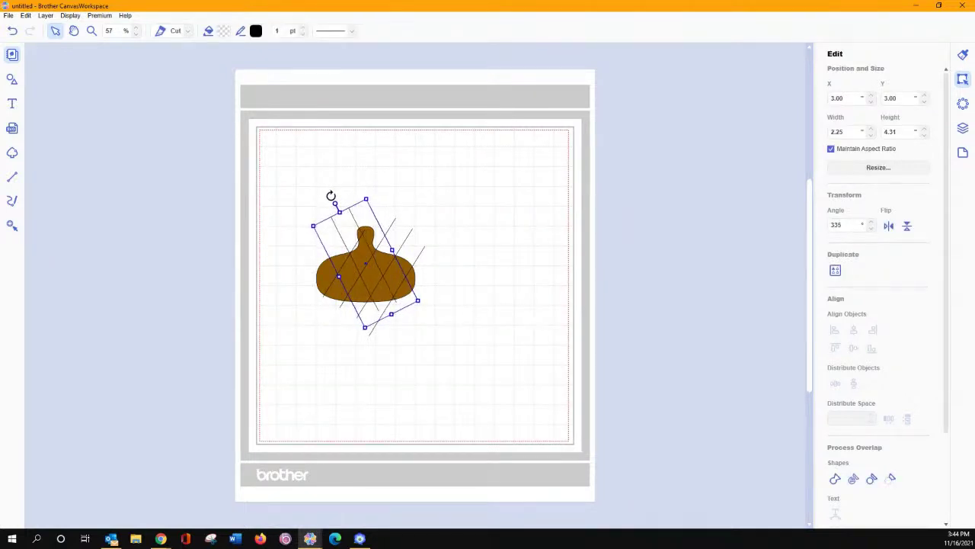
pyautogui.click(356, 226)
pyautogui.click(356, 226)
pyautogui.click(431, 175)
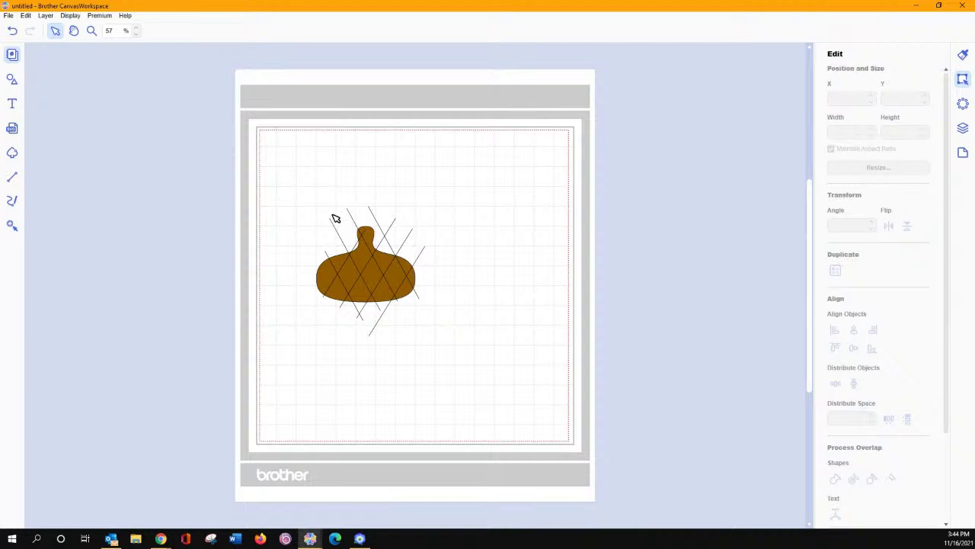
# Move the left-leaning line group slightly down and right over the cap, to about X 3.16 and Y 3.25 inches
pyautogui.click(373, 212)
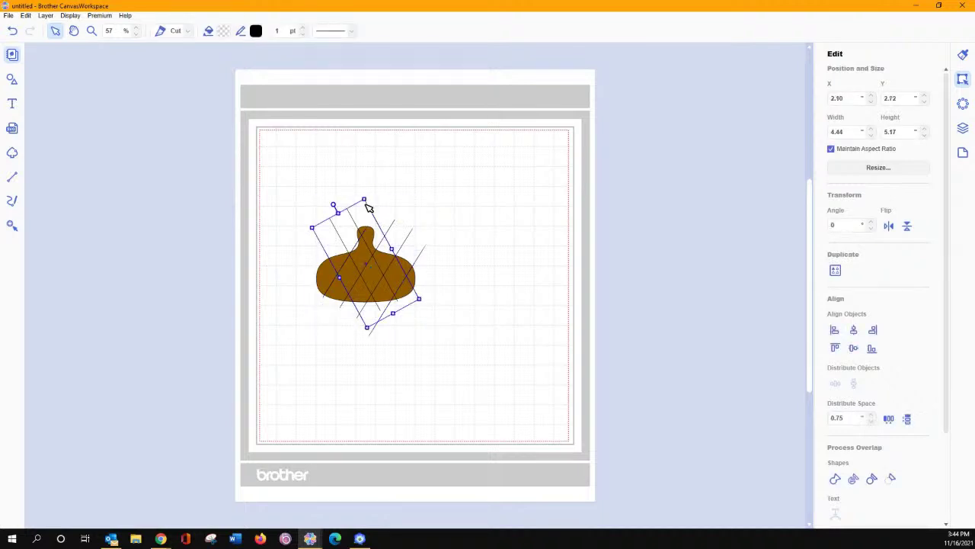
pyautogui.click(368, 206)
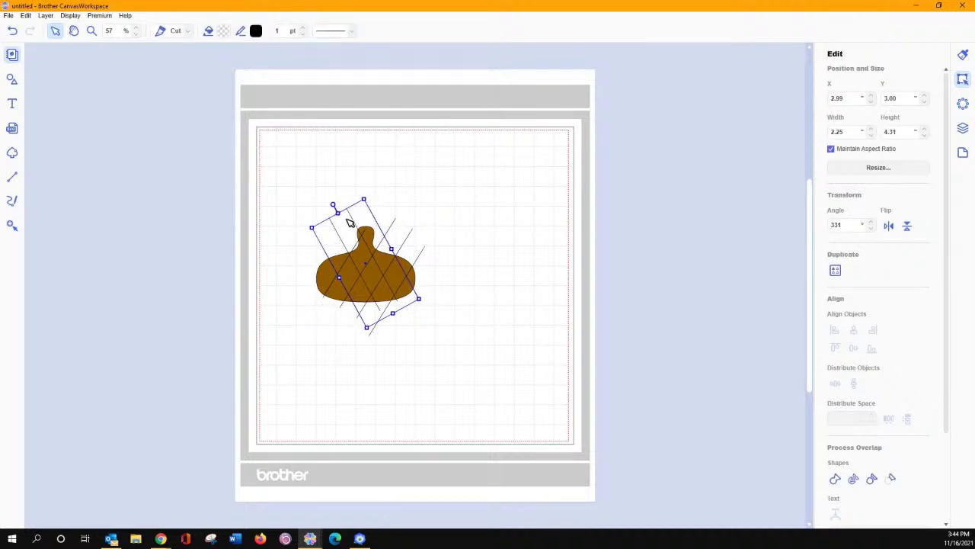
pyautogui.moveTo(370, 263); pyautogui.dragTo(376, 273)
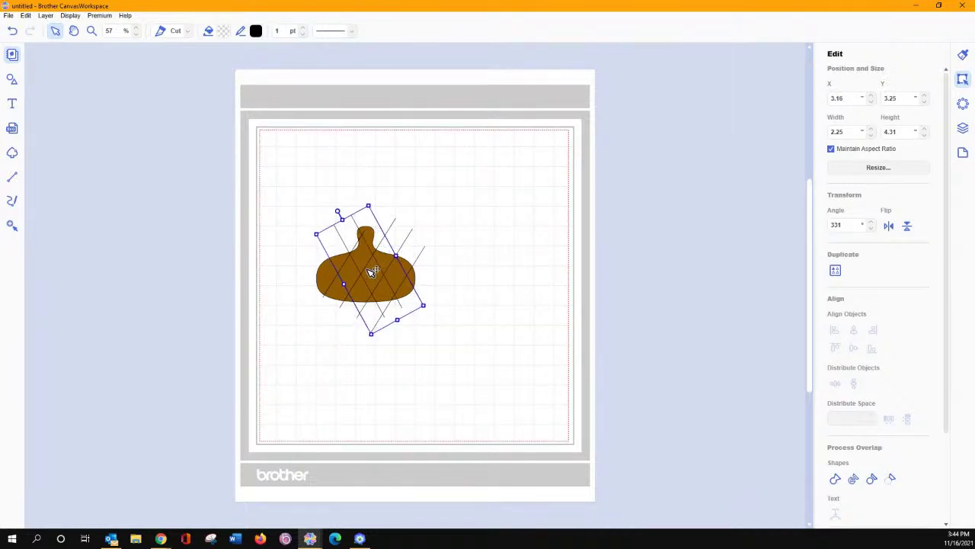
pyautogui.click(406, 247)
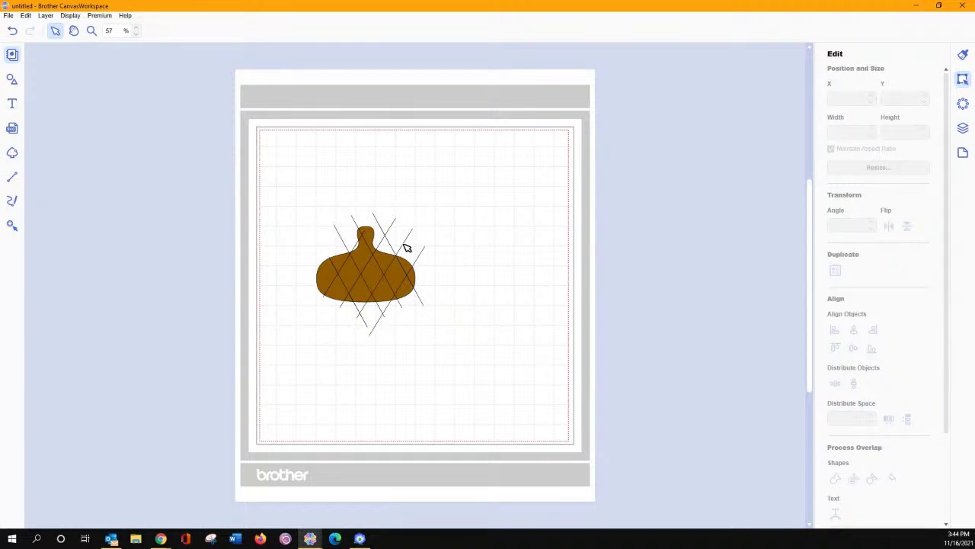
# Reposition the right-leaning line group over the cap at X 3.06 and Y 3.56 inches
pyautogui.click(419, 230)
pyautogui.click(439, 209)
pyautogui.moveTo(421, 241); pyautogui.dragTo(412, 227)
pyautogui.click(479, 184)
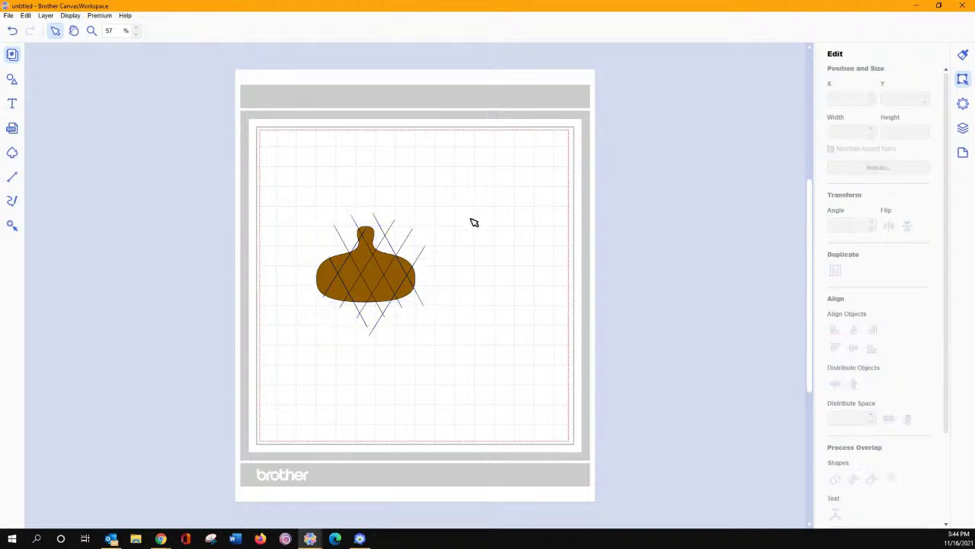
pyautogui.click(426, 252)
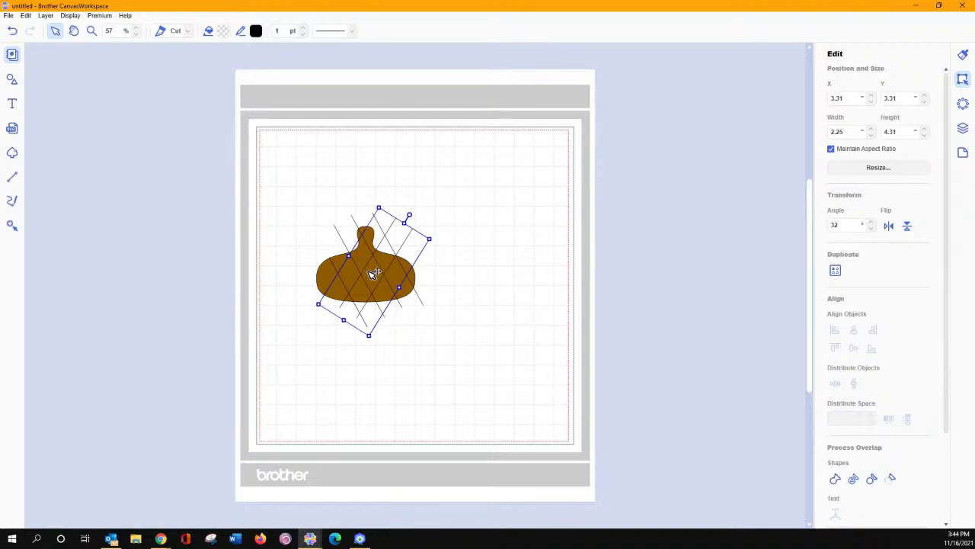
pyautogui.click(870, 96)
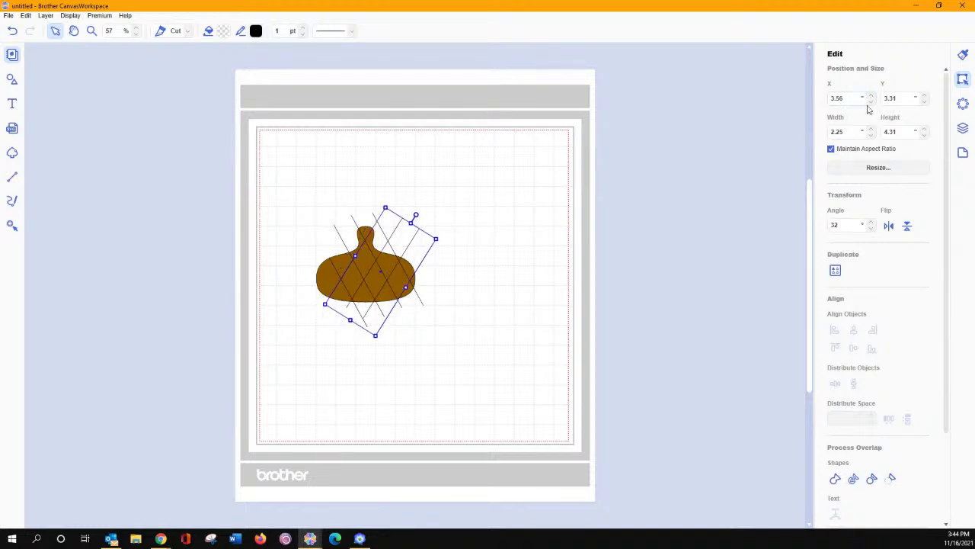
pyautogui.click(871, 102)
pyautogui.click(871, 102)
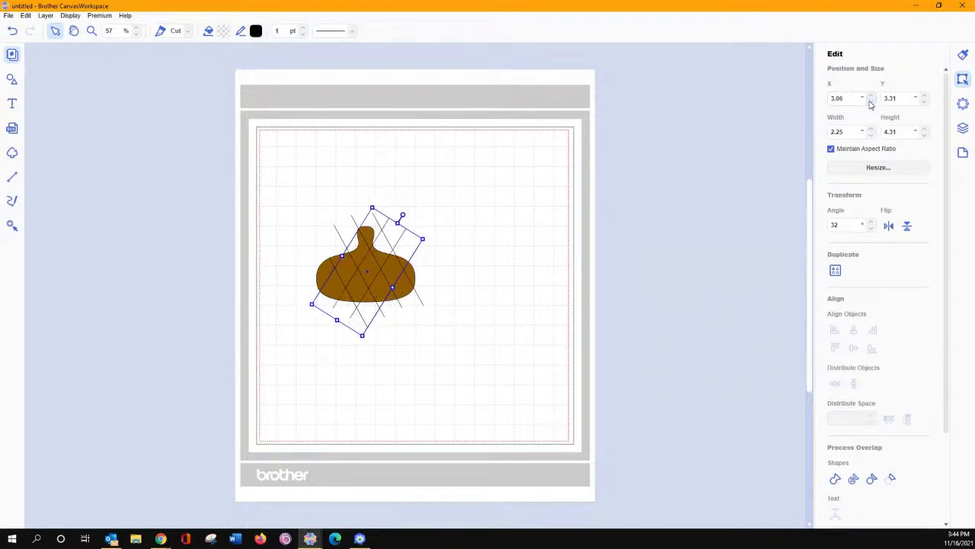
pyautogui.click(924, 101)
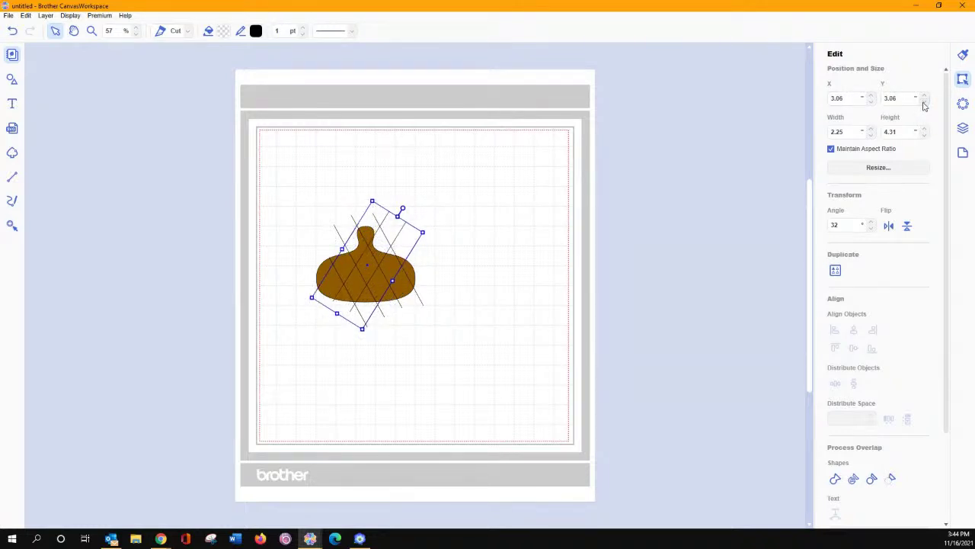
pyautogui.click(925, 96)
pyautogui.click(924, 98)
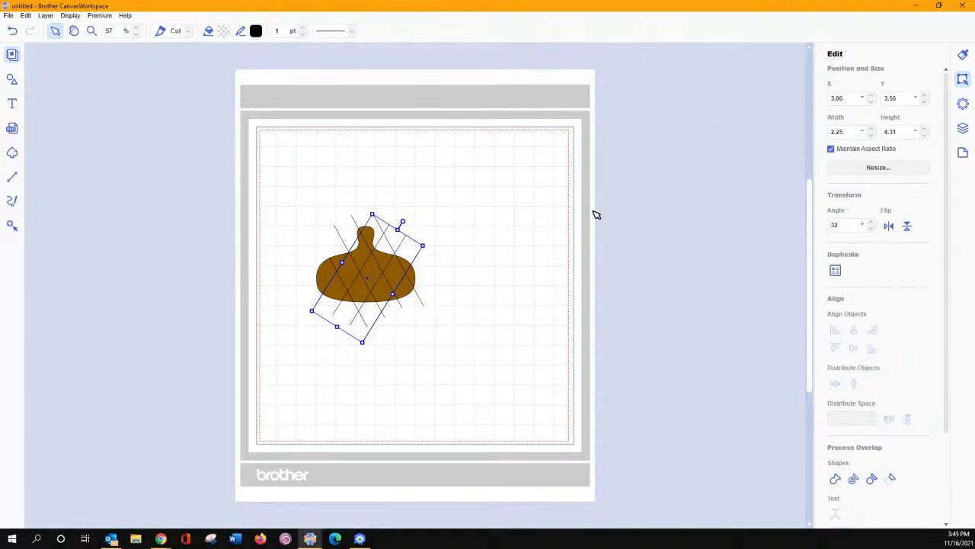
pyautogui.click(445, 273)
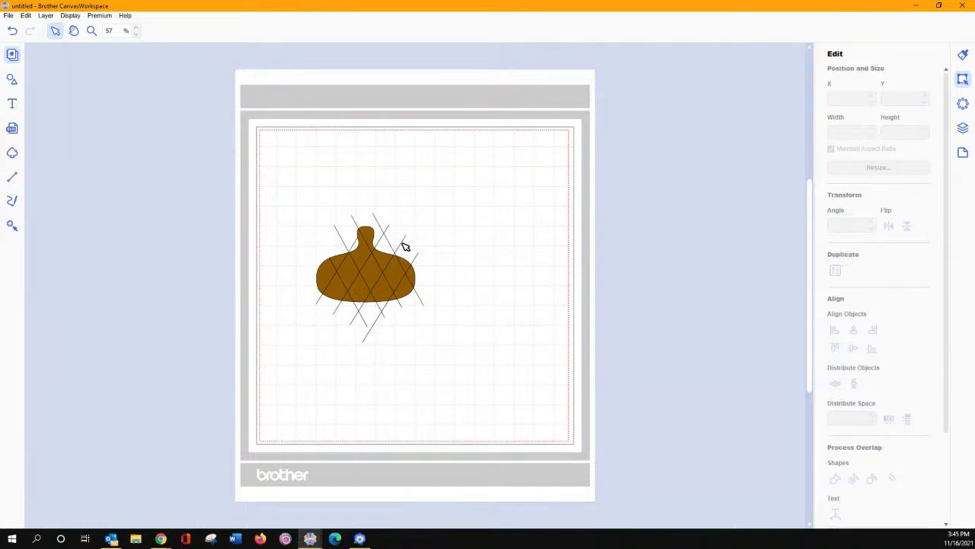
pyautogui.click(404, 232)
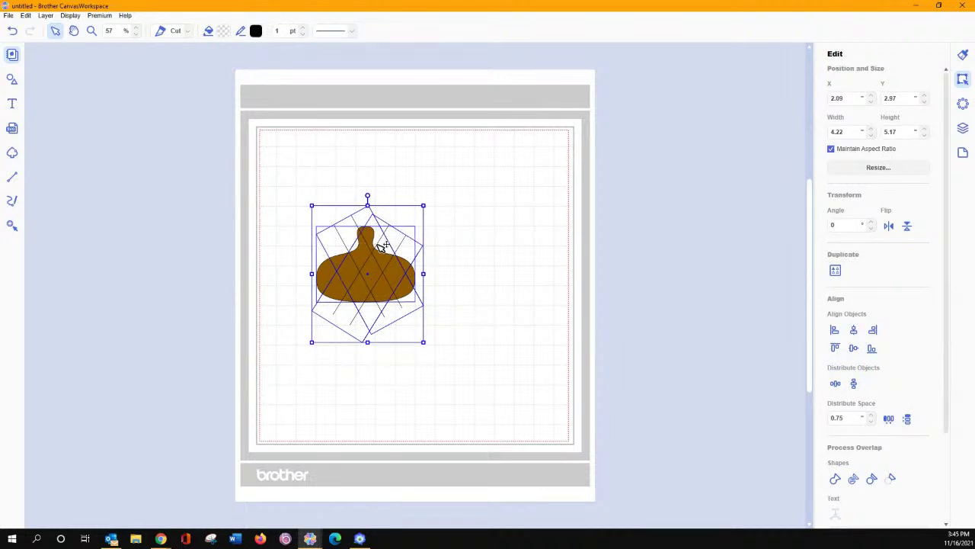
pyautogui.rightClick(377, 245)
pyautogui.click(405, 310)
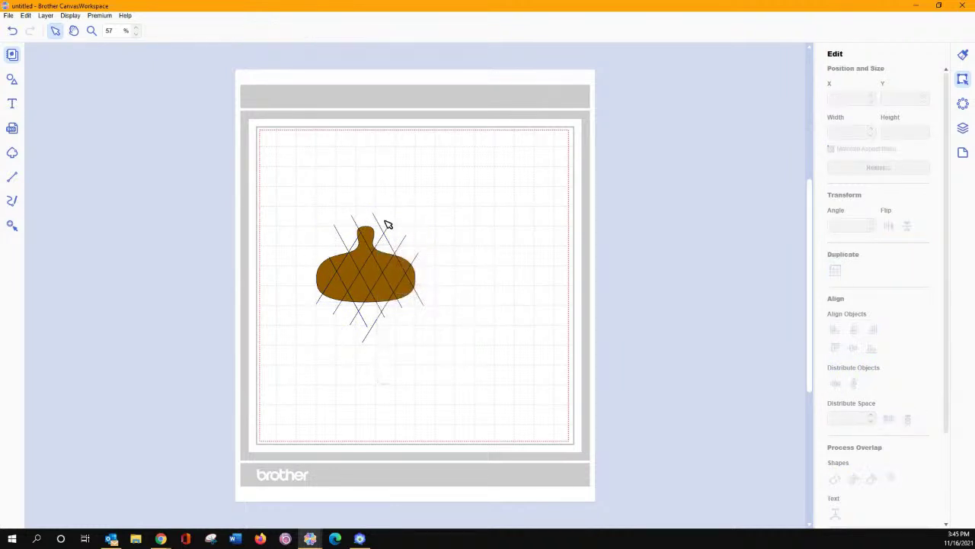
# Ungroup the left-leaning group of lines over the acorn cap
pyautogui.click(366, 212)
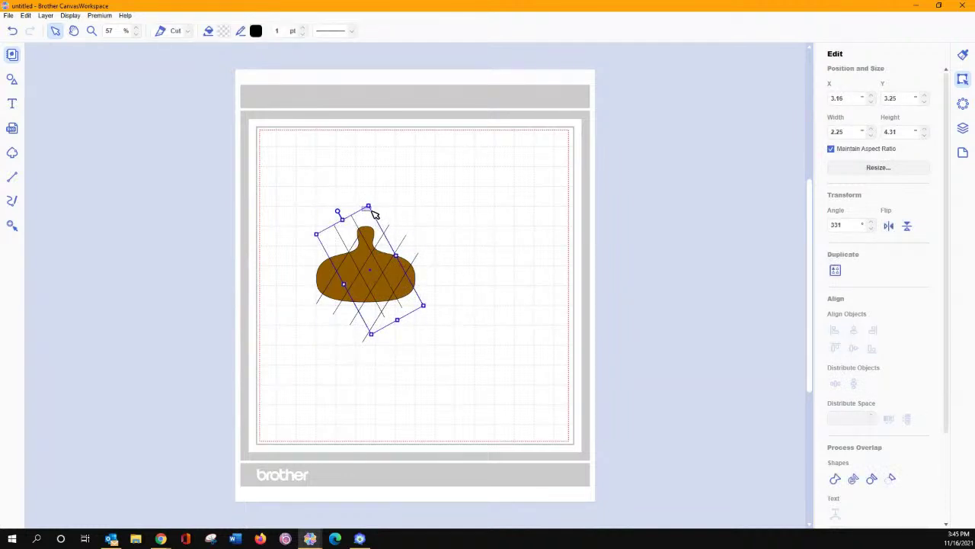
pyautogui.rightClick(370, 212)
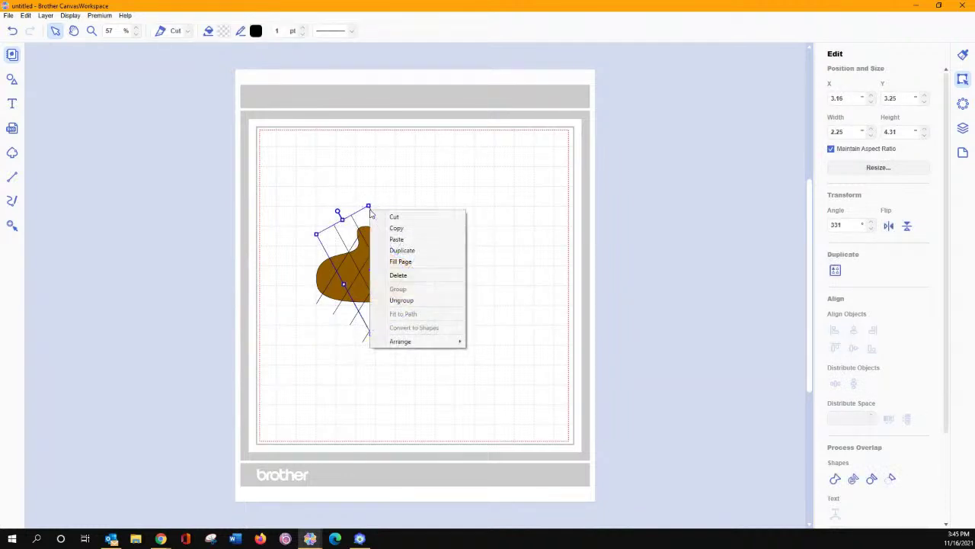
pyautogui.click(400, 299)
pyautogui.click(455, 202)
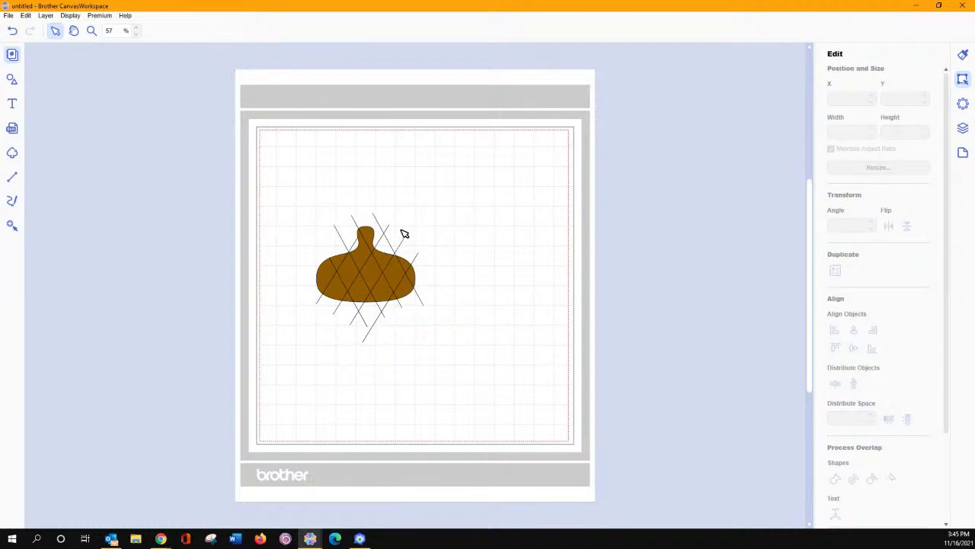
pyautogui.click(402, 229)
pyautogui.click(436, 221)
pyautogui.click(421, 256)
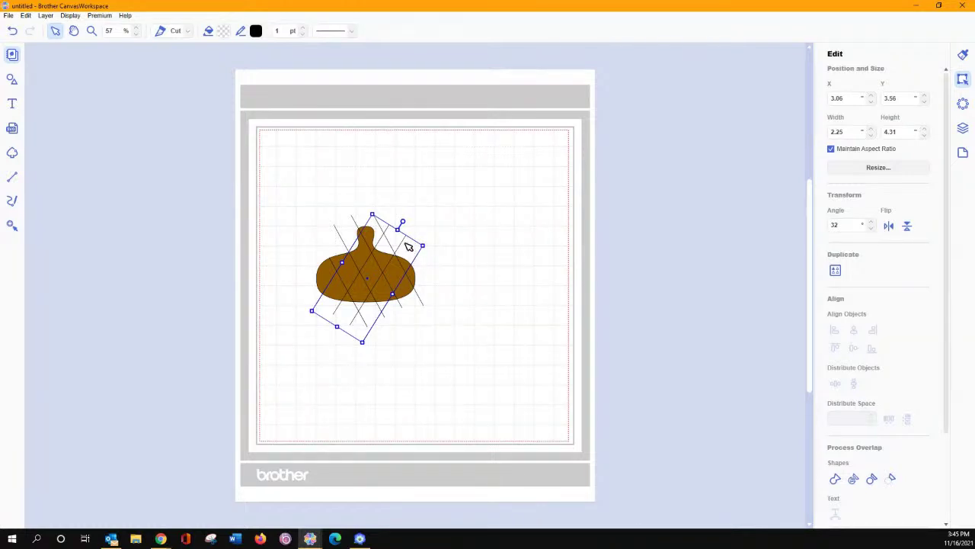
pyautogui.rightClick(406, 242)
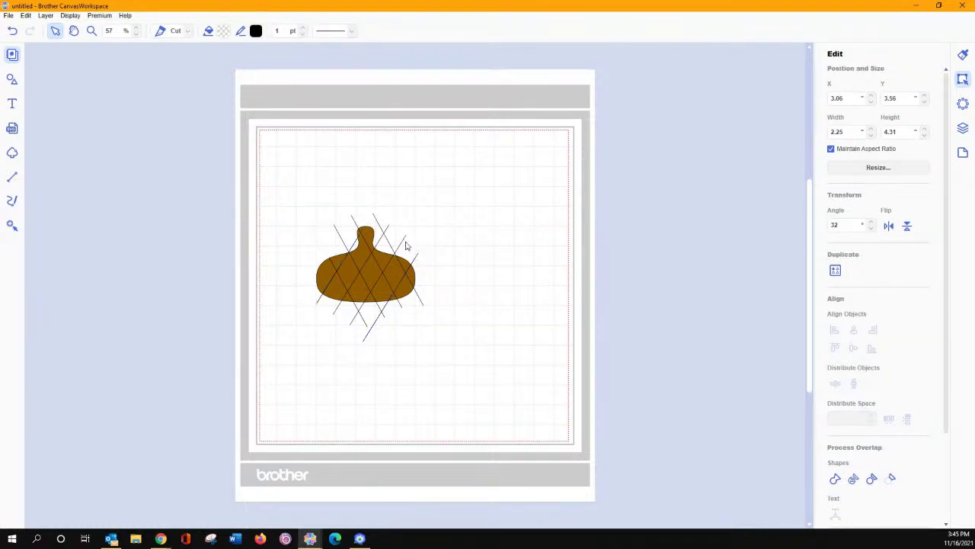
pyautogui.click(414, 225)
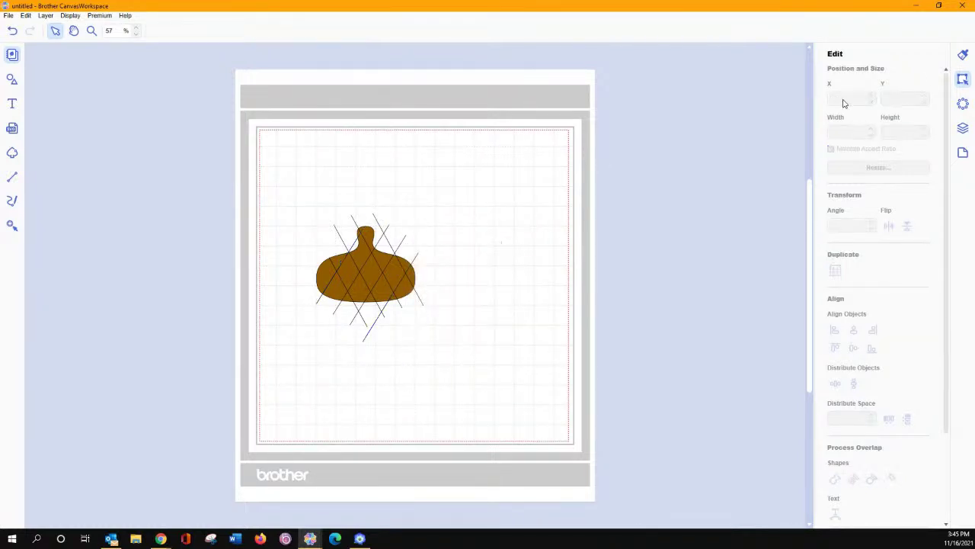
# Ungroup the remaining group of right-leaning lines so each line is a separate layer
pyautogui.click(963, 128)
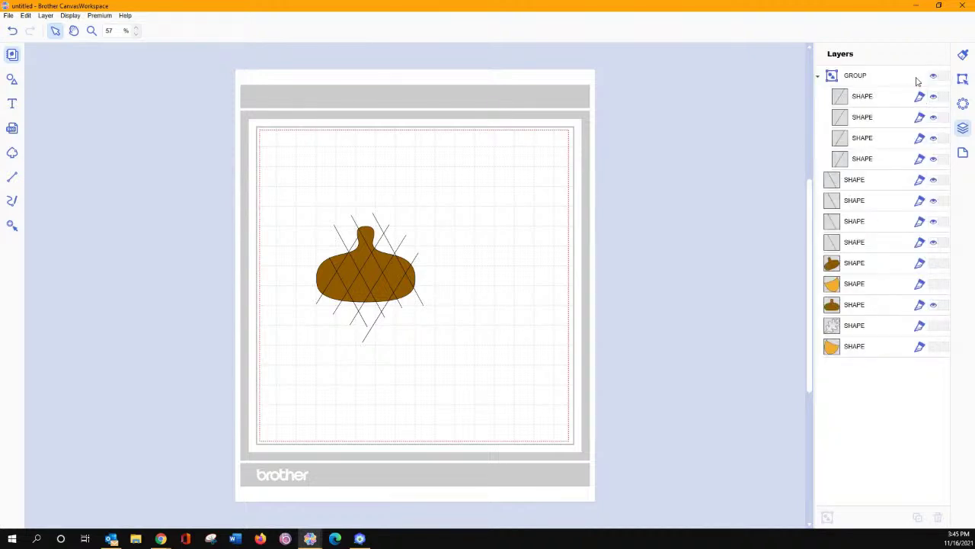
pyautogui.click(839, 80)
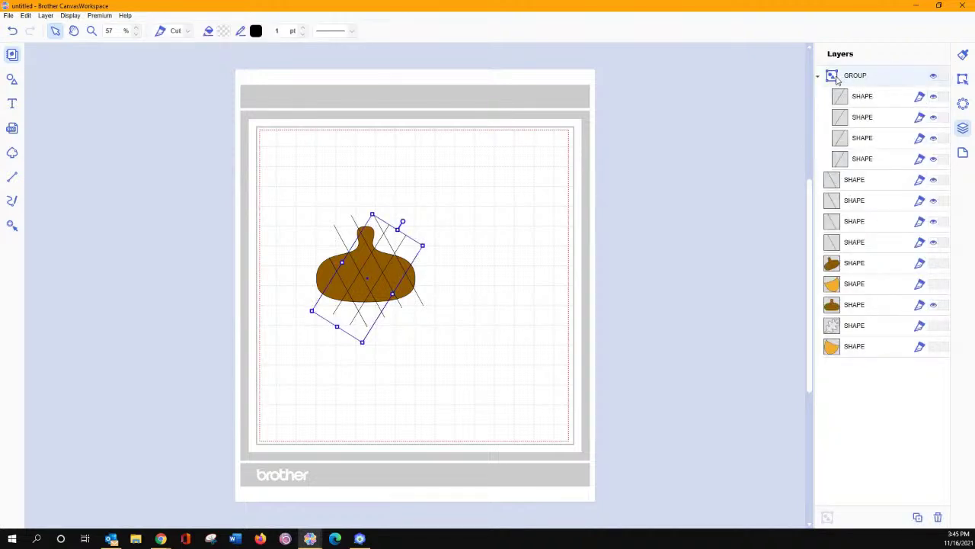
pyautogui.rightClick(838, 82)
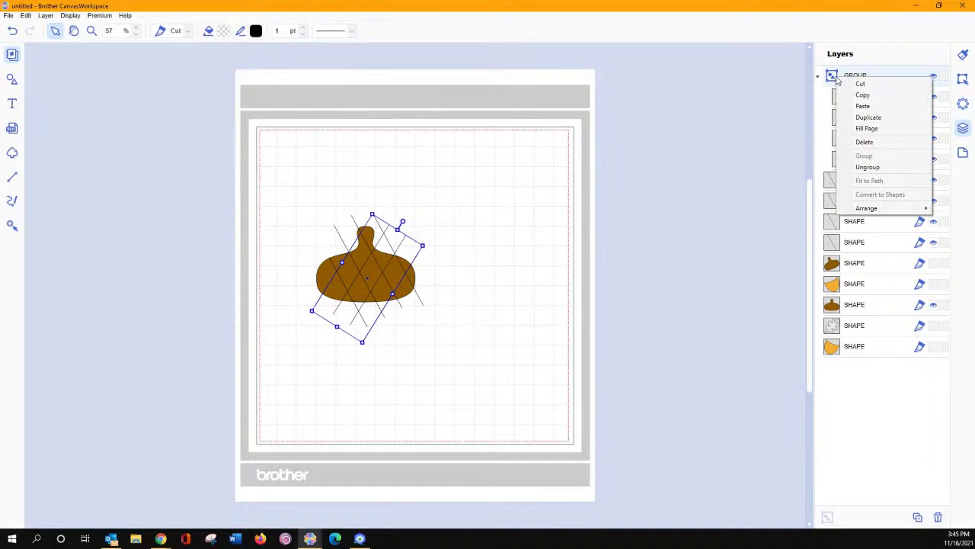
pyautogui.click(876, 168)
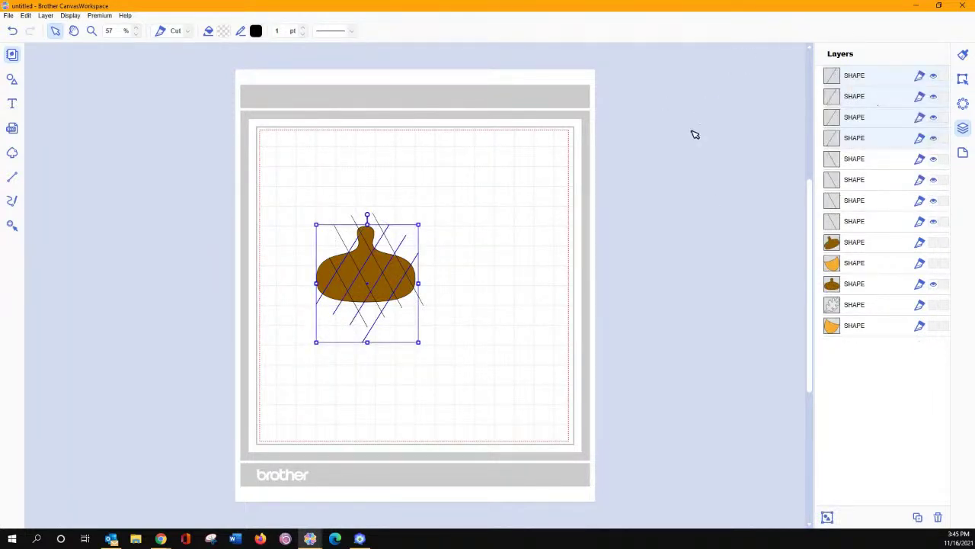
pyautogui.click(506, 211)
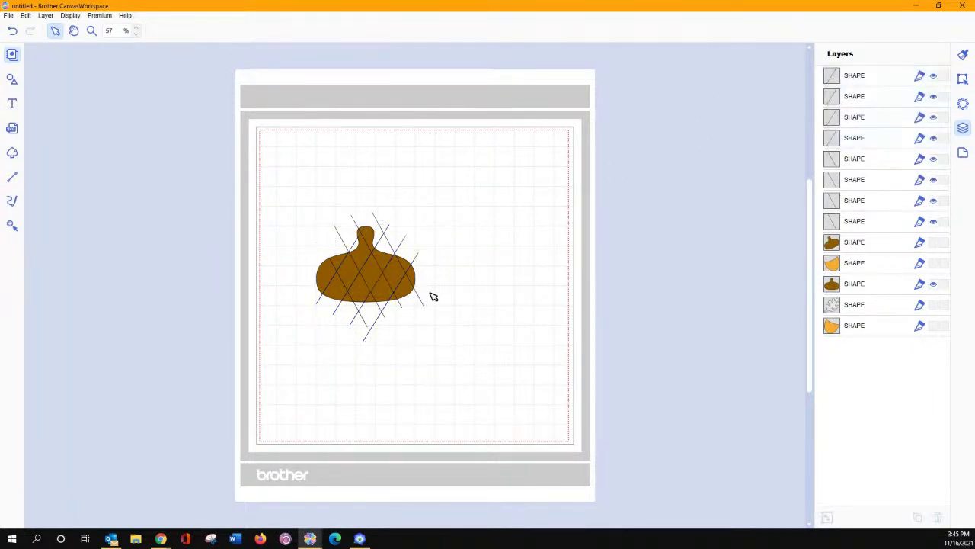
# Shorten the rightmost right-leaning line from both ends so it reaches only just past the cap's outline
pyautogui.click(363, 342)
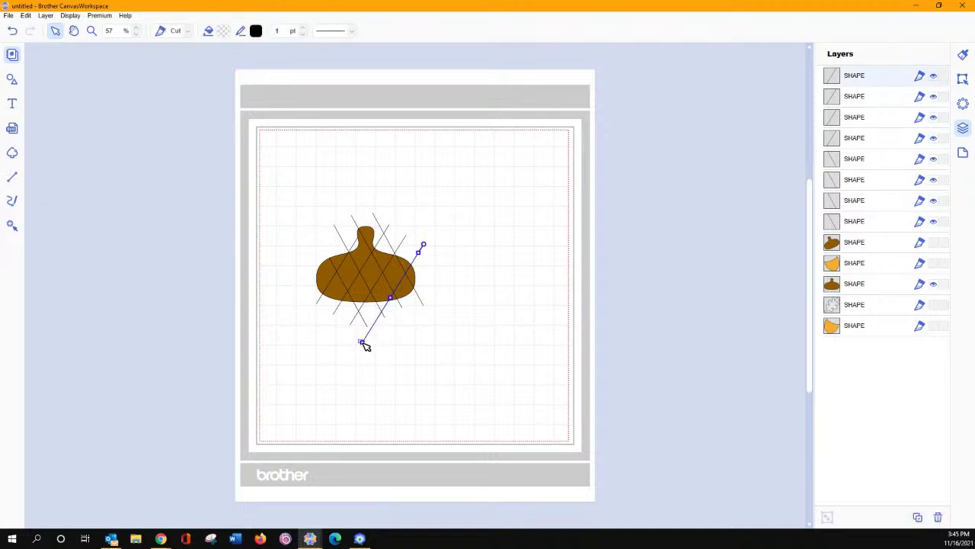
pyautogui.moveTo(363, 343); pyautogui.dragTo(386, 304)
pyautogui.moveTo(421, 252); pyautogui.dragTo(415, 258)
pyautogui.click(408, 241)
pyautogui.click(407, 239)
pyautogui.click(451, 227)
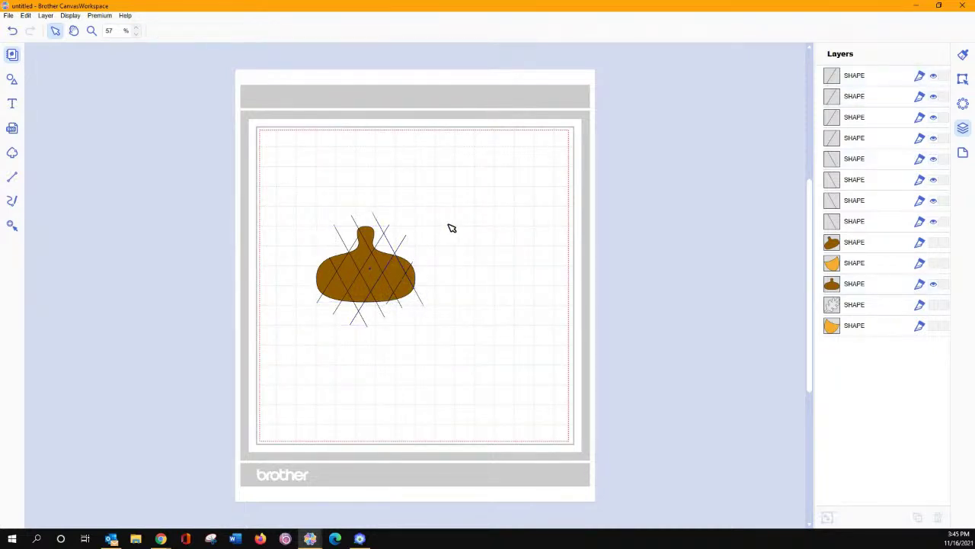
# Shorten the second right-leaning line from the right at both ends to fit the cap's outline
pyautogui.click(838, 104)
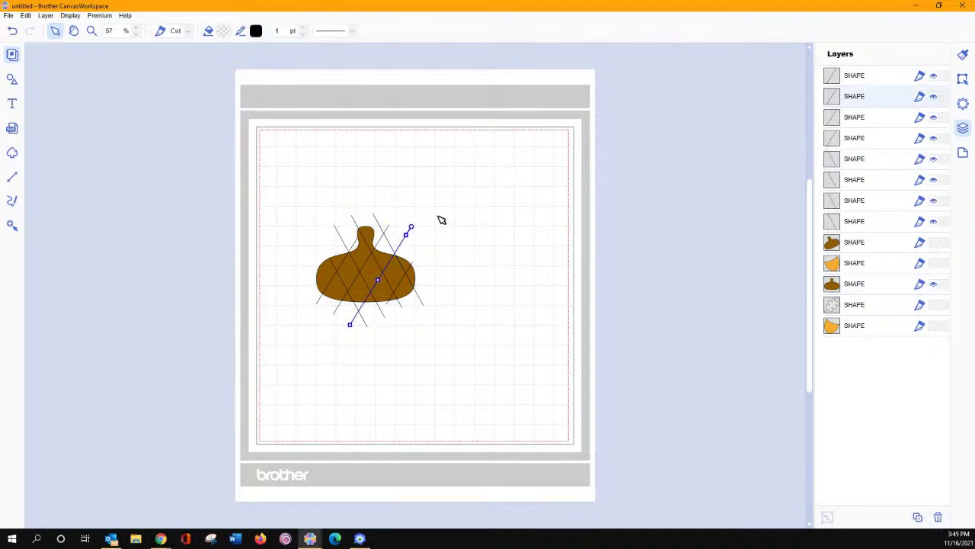
pyautogui.moveTo(407, 234); pyautogui.dragTo(395, 253)
pyautogui.moveTo(349, 325); pyautogui.dragTo(366, 306)
# Shorten the third right-leaning line from the right at both ends to fit the cap's outline
pyautogui.click(827, 120)
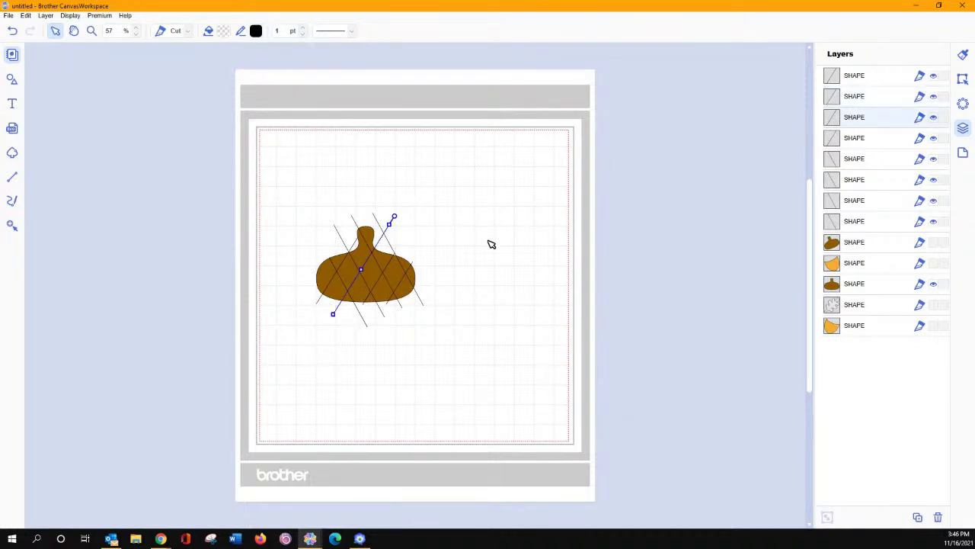
pyautogui.moveTo(333, 313); pyautogui.dragTo(339, 307)
pyautogui.moveTo(389, 225); pyautogui.dragTo(375, 246)
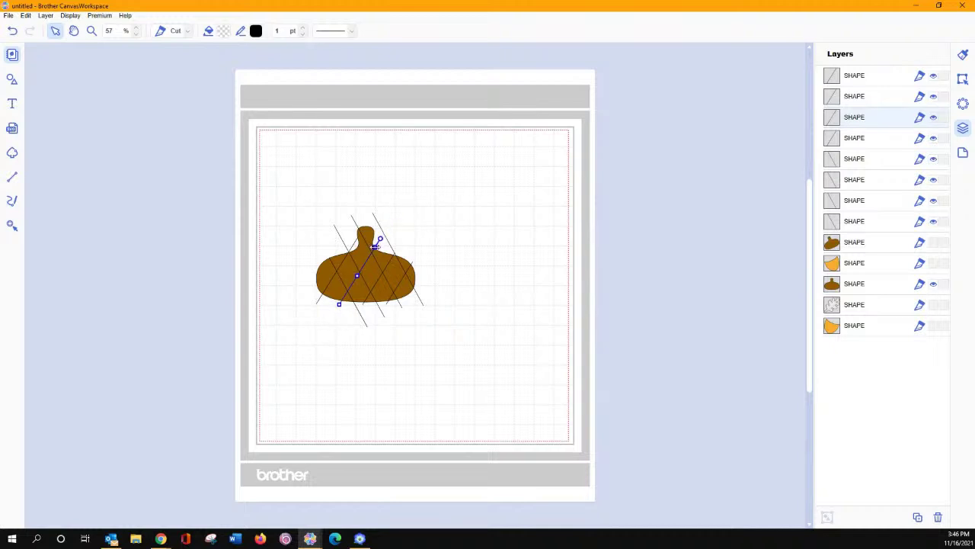
# Adjust both ends of the leftmost right-leaning line to span from the cap's lower-left edge to the stem's tip
pyautogui.click(832, 138)
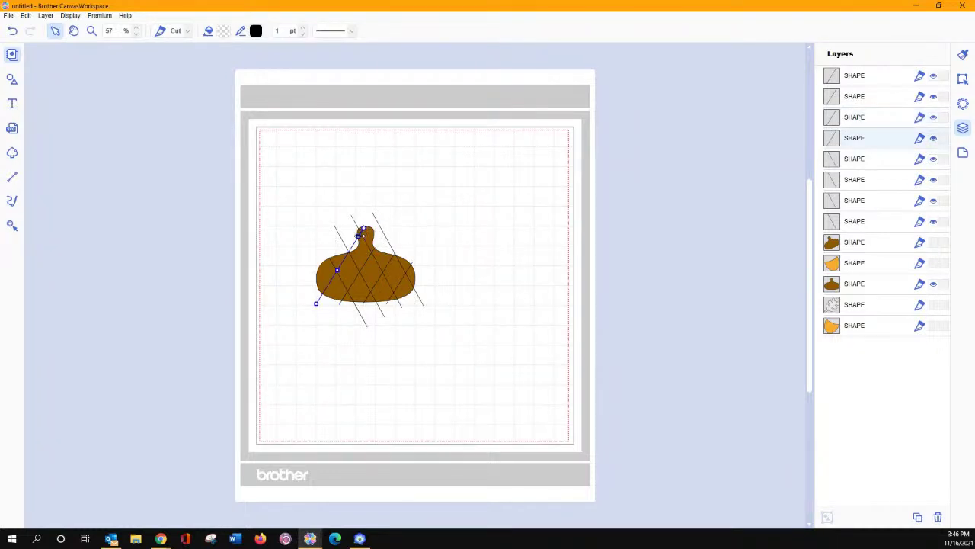
pyautogui.moveTo(359, 235); pyautogui.dragTo(365, 224)
pyautogui.moveTo(317, 302); pyautogui.dragTo(319, 301)
pyautogui.click(383, 234)
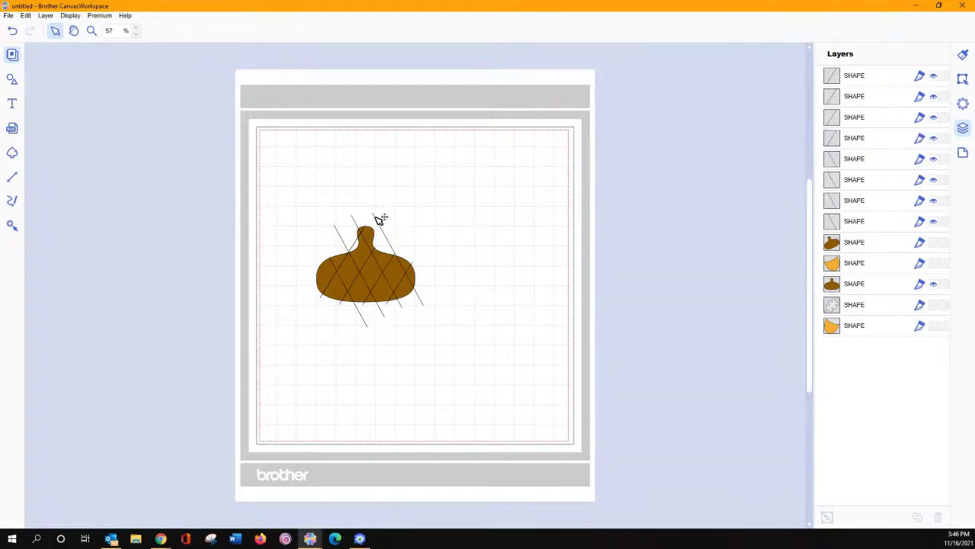
# Shorten the rightmost left-leaning line from both ends to fit the cap's outline
pyautogui.click(373, 213)
pyautogui.moveTo(373, 212); pyautogui.dragTo(401, 252)
pyautogui.moveTo(423, 304); pyautogui.dragTo(413, 292)
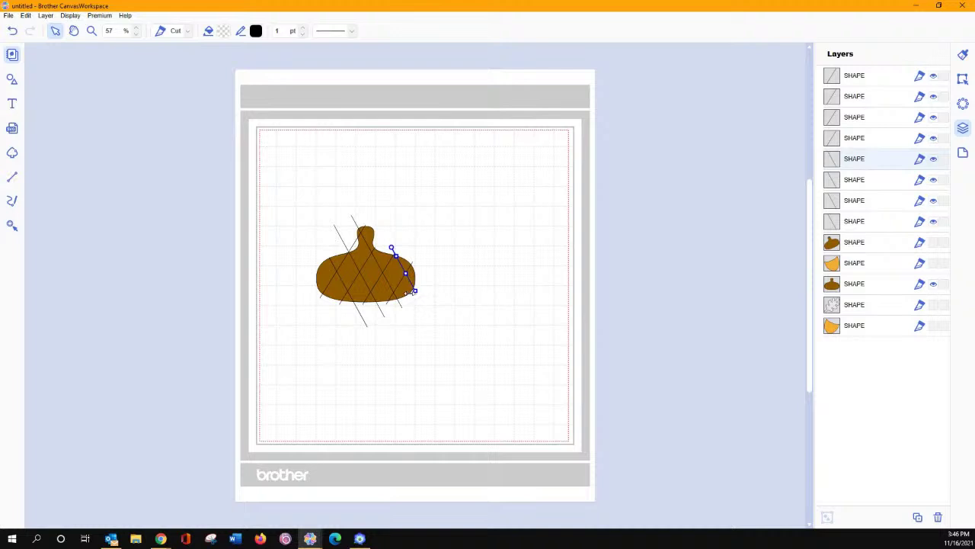
# Shorten the second left-leaning line from the right so it runs from the stem to the cap's lower edge
pyautogui.click(355, 220)
pyautogui.click(351, 215)
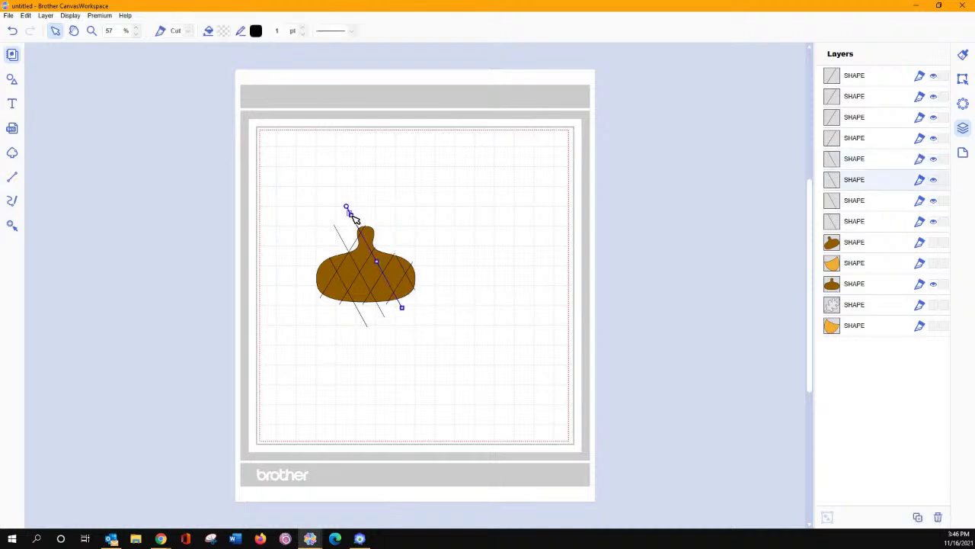
pyautogui.moveTo(351, 215); pyautogui.dragTo(360, 231)
pyautogui.moveTo(402, 307); pyautogui.dragTo(401, 302)
pyautogui.moveTo(359, 230); pyautogui.dragTo(356, 226)
# Shorten the remaining two left-leaning lines so they end at the cap's outline
pyautogui.click(337, 230)
pyautogui.click(335, 229)
pyautogui.click(339, 229)
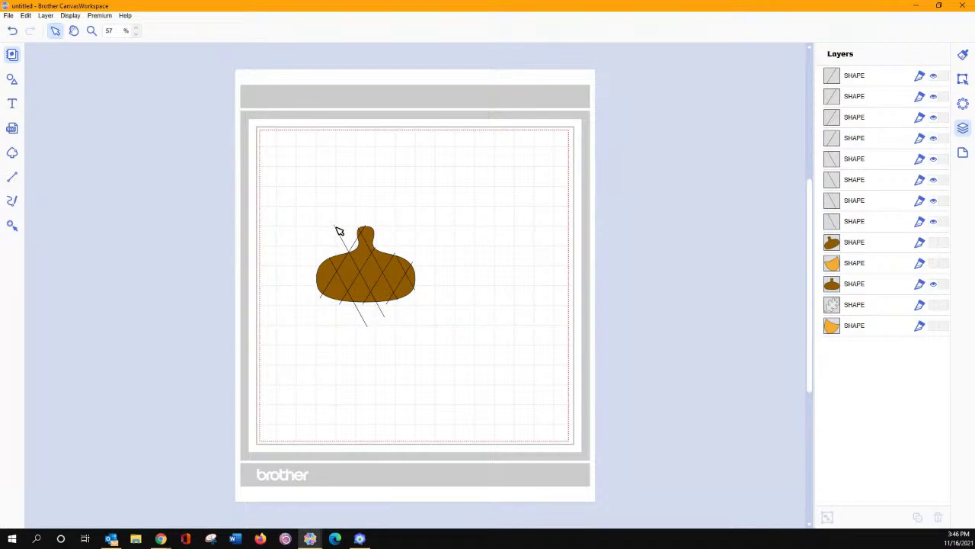
pyautogui.click(332, 222)
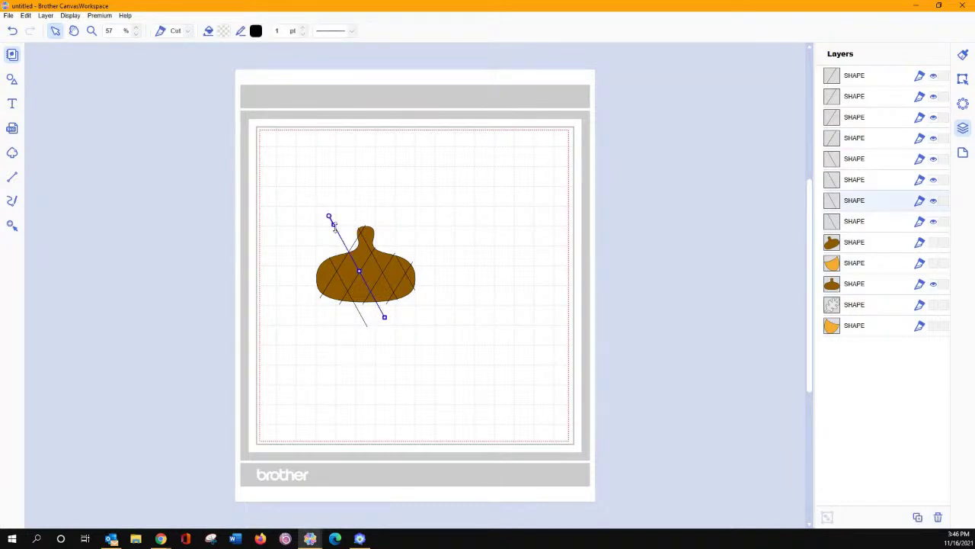
pyautogui.moveTo(333, 222); pyautogui.dragTo(348, 254)
pyautogui.moveTo(383, 317)
pyautogui.mouseDown()
pyautogui.moveTo(375, 305)
pyautogui.moveTo(372, 326)
pyautogui.moveTo(351, 305)
pyautogui.mouseUp()
pyautogui.click(371, 329)
pyautogui.click(371, 328)
pyautogui.click(437, 300)
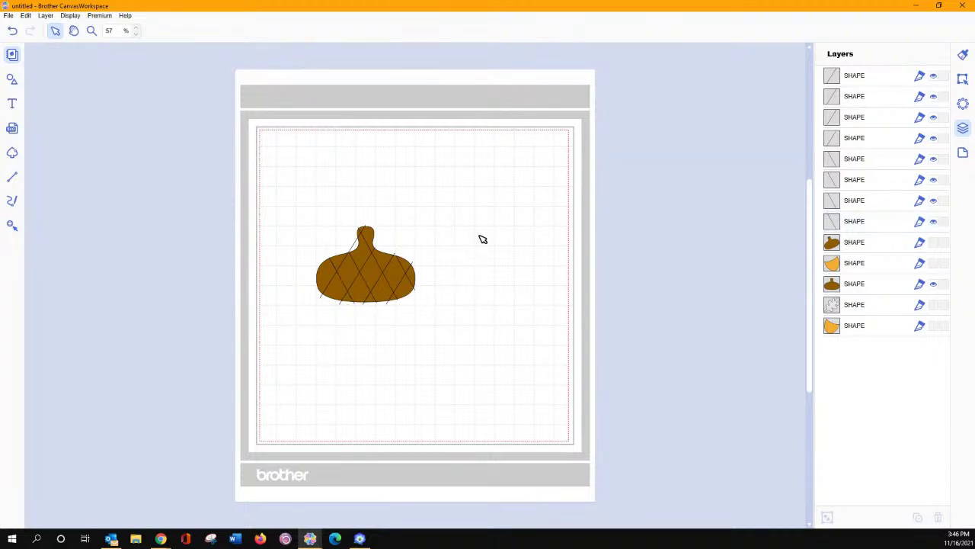
# Change the operation of all eight crosshatch lines to Draw, leaving the cap out of the selection
pyautogui.moveTo(283, 207)
pyautogui.mouseDown()
pyautogui.moveTo(412, 316)
pyautogui.moveTo(419, 307)
pyautogui.mouseUp()
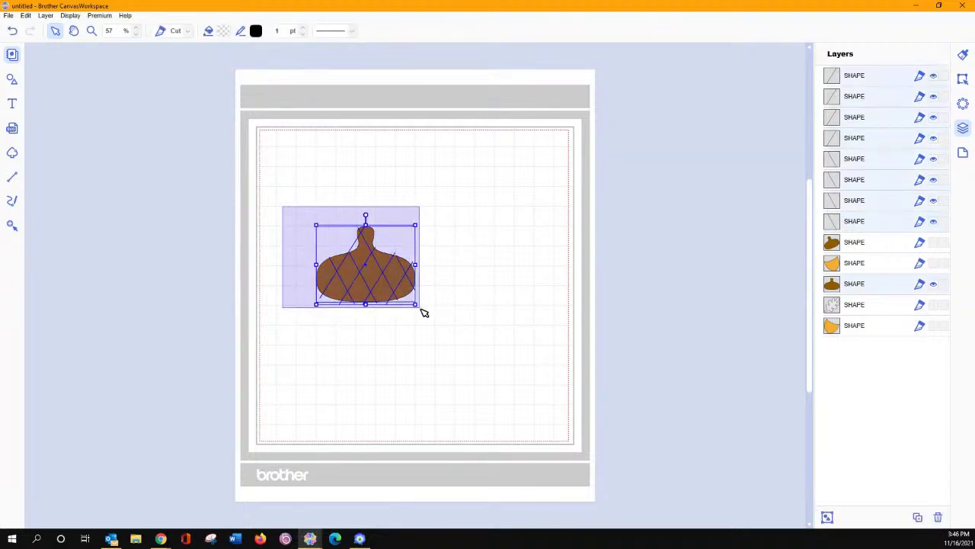
pyautogui.click(550, 236)
pyautogui.click(869, 77)
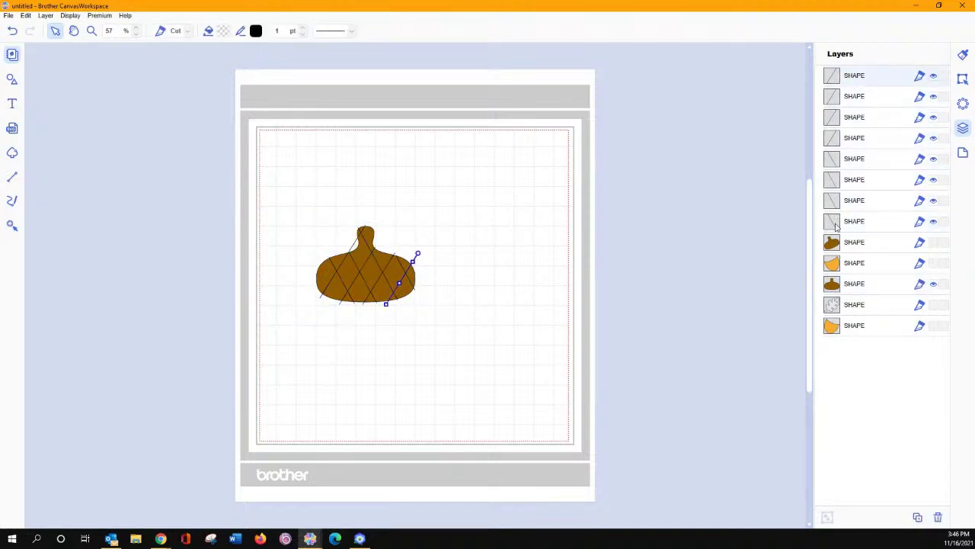
pyautogui.keyDown('shift'); pyautogui.click(835, 224); pyautogui.keyUp('shift')
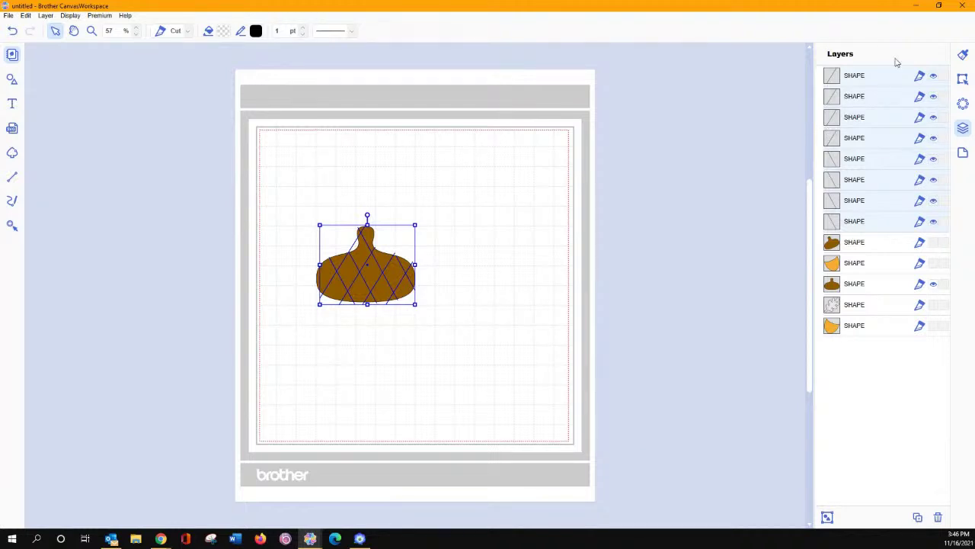
pyautogui.click(963, 56)
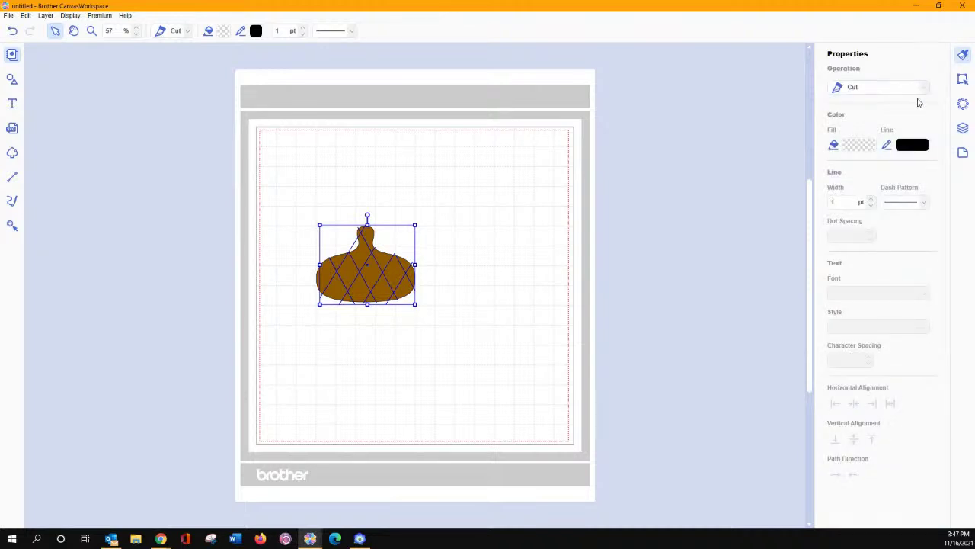
pyautogui.click(911, 91)
pyautogui.click(896, 113)
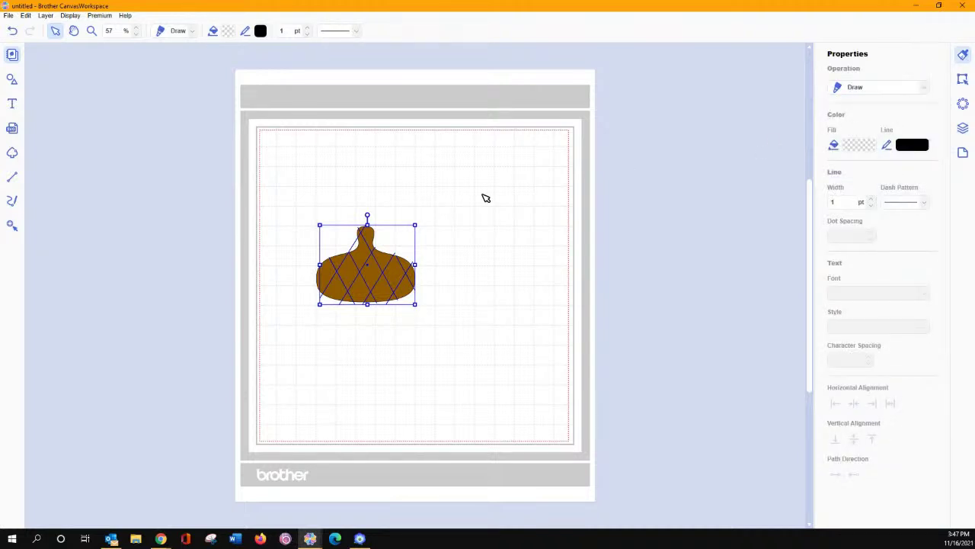
# Group the cap with its crosshatch lines and rotate the group clockwise to match the left acorn's tilt
pyautogui.click(429, 213)
pyautogui.moveTo(292, 218); pyautogui.dragTo(421, 299)
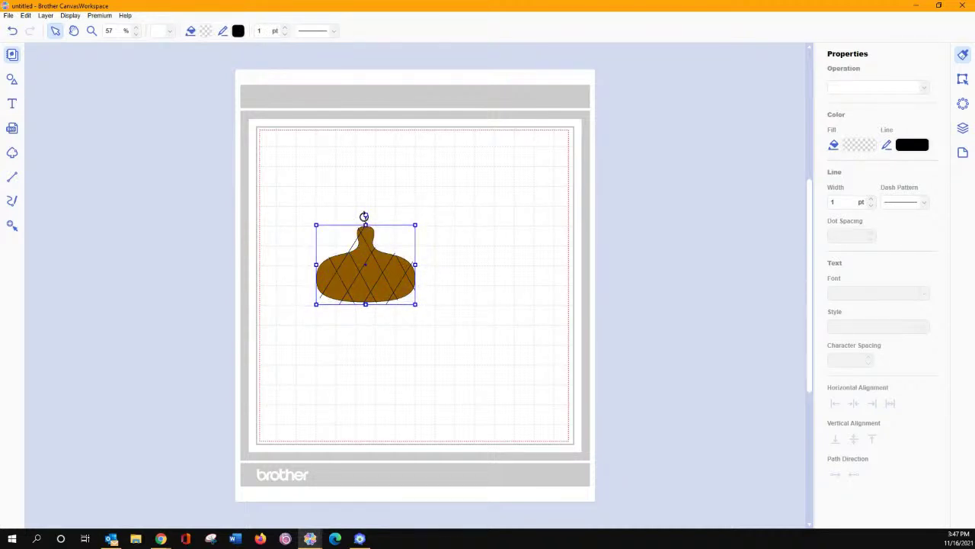
pyautogui.moveTo(371, 217)
pyautogui.mouseDown()
pyautogui.moveTo(388, 217)
pyautogui.moveTo(380, 213)
pyautogui.mouseUp()
# Show the hidden cap, leaf and both acorn body layers, and nudge the patterned cap onto the left acorn body
pyautogui.click(962, 128)
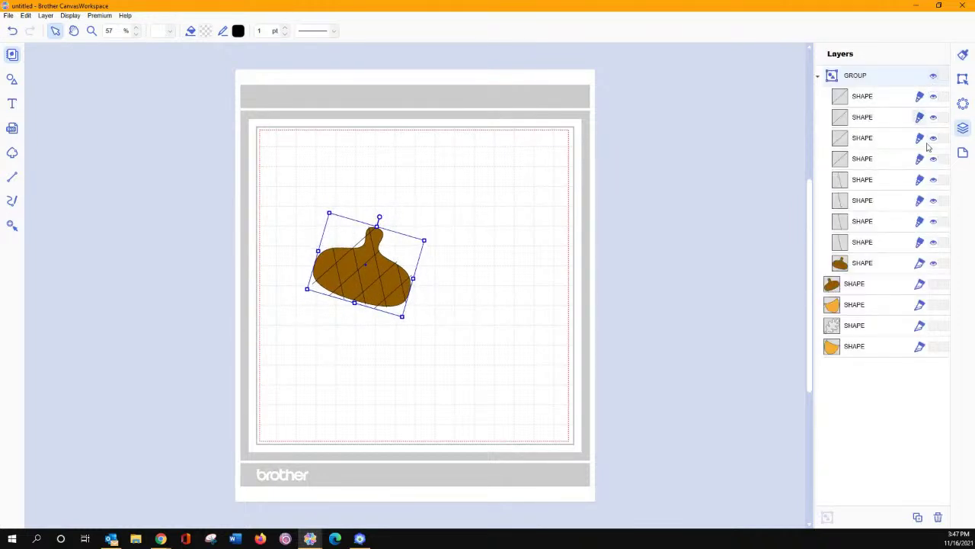
pyautogui.click(933, 284)
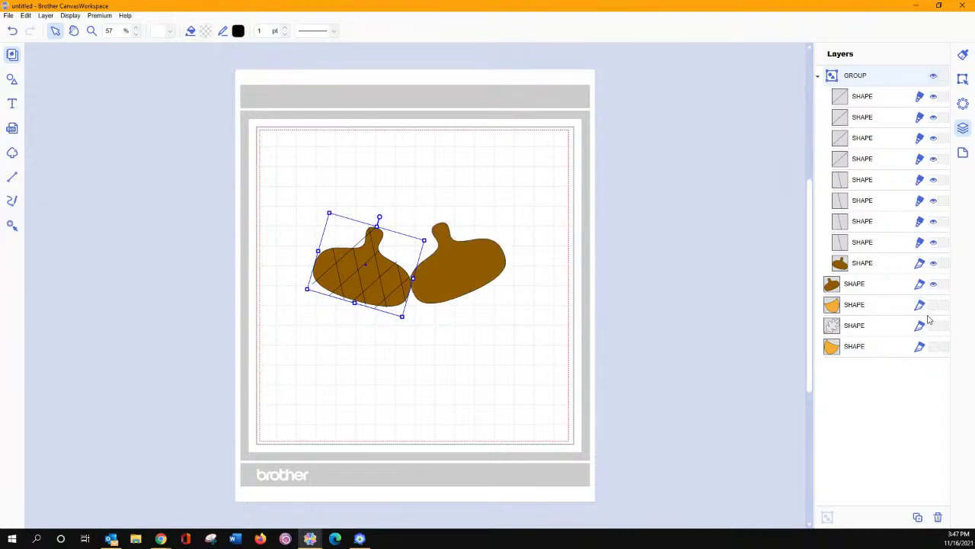
pyautogui.click(933, 305)
pyautogui.click(933, 325)
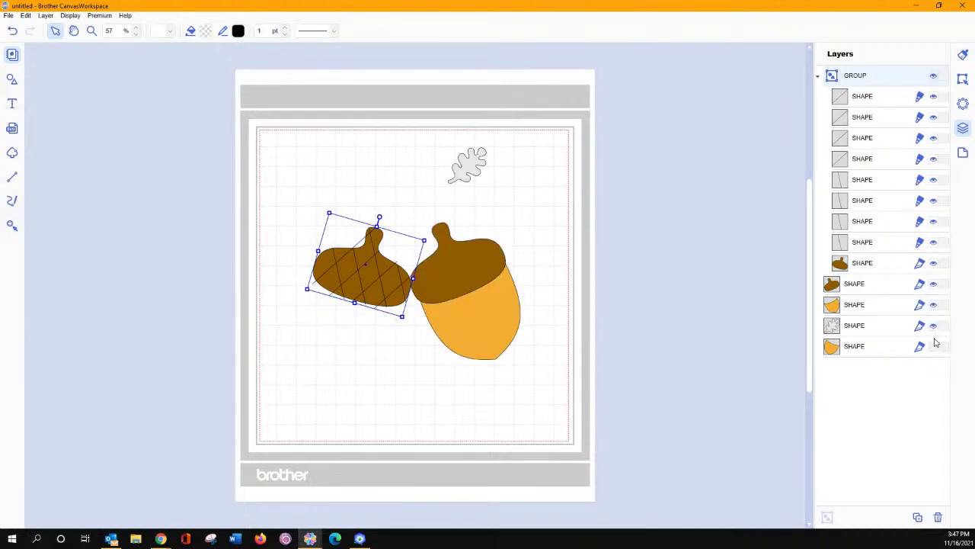
pyautogui.click(933, 346)
pyautogui.moveTo(377, 294); pyautogui.dragTo(374, 295)
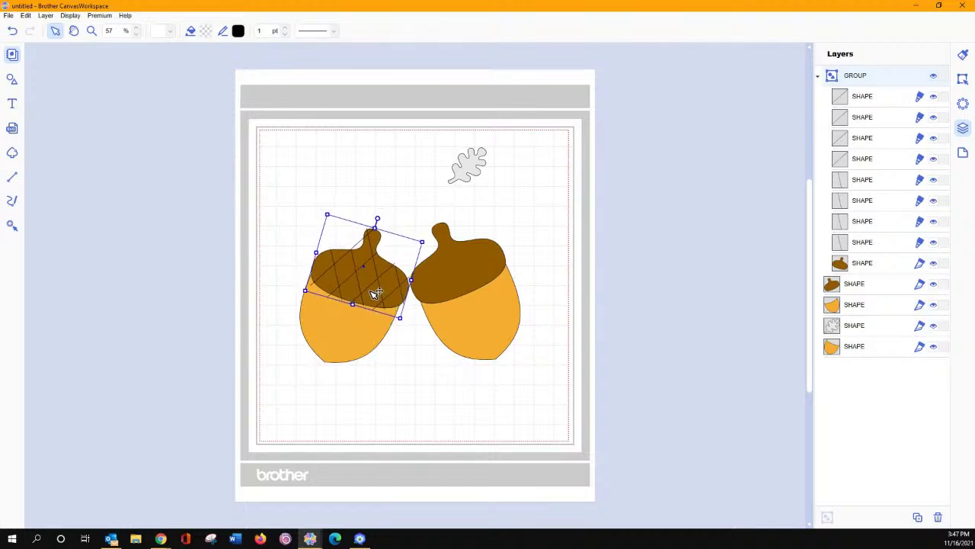
# Delete the plain brown cap from the right acorn and fine-tune the left patterned cap's rotation to 17°
pyautogui.click(451, 271)
pyautogui.press('Delete')
pyautogui.click(394, 273)
pyautogui.moveTo(376, 216); pyautogui.dragTo(377, 219)
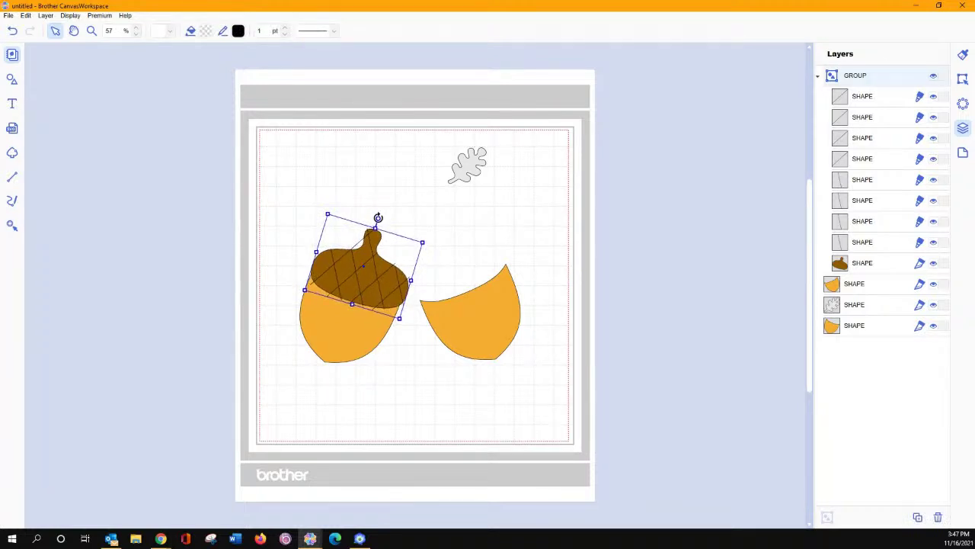
# Duplicate the patterned cap group and move the copy horizontally over to the right acorn body
pyautogui.rightClick(361, 280)
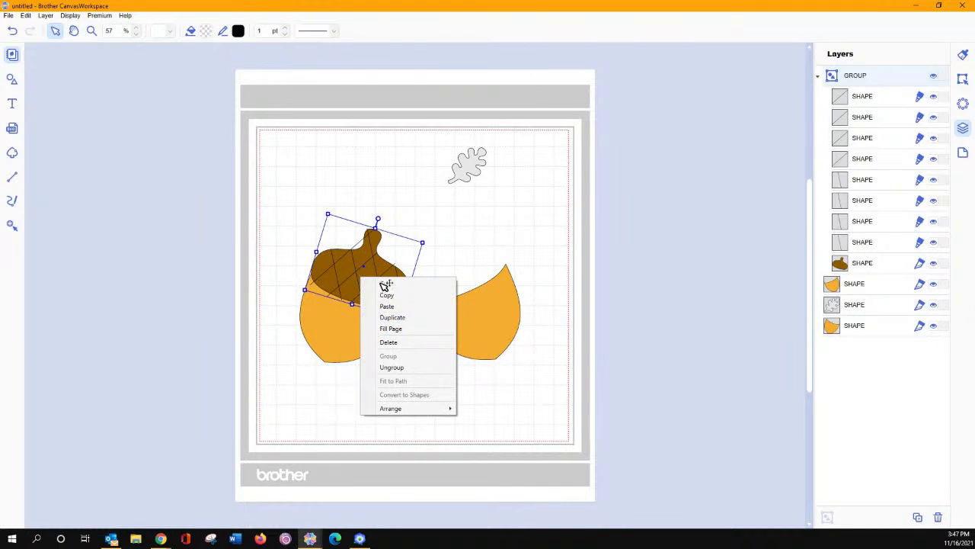
pyautogui.click(393, 317)
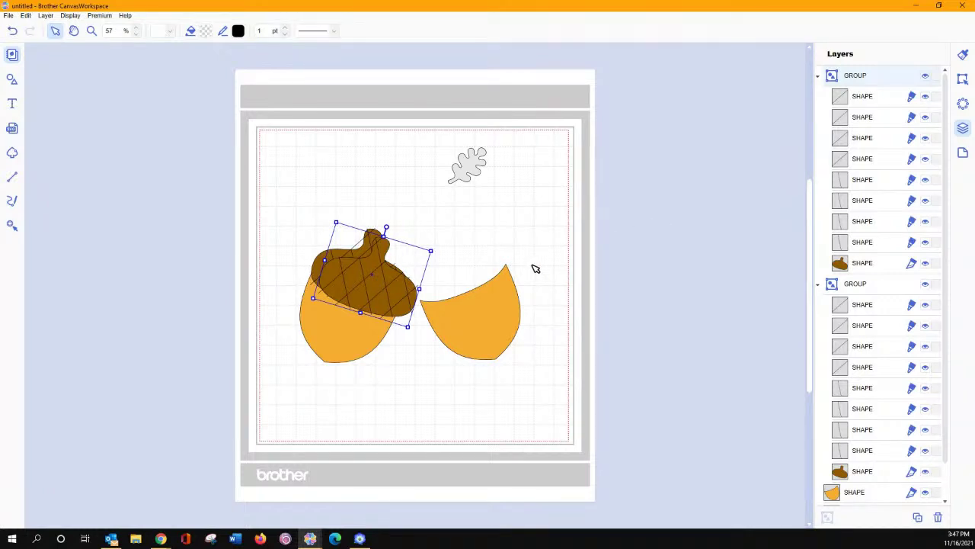
pyautogui.press('Right')
pyautogui.press('Right')
pyautogui.press('Right')
pyautogui.press('Right')
pyautogui.press('Right')
pyautogui.press('Right')
pyautogui.press('Right')
pyautogui.press('Right')
pyautogui.press('Right')
pyautogui.press('Right')
pyautogui.press('Right')
pyautogui.press('Right')
pyautogui.press('Right')
pyautogui.press('Right')
pyautogui.press('Right')
pyautogui.press('Right')
pyautogui.press('Right')
pyautogui.press('Right')
pyautogui.press('Right')
pyautogui.press('Right')
pyautogui.press('Right')
pyautogui.press('Right')
pyautogui.press('Right')
pyautogui.press('Right')
pyautogui.press('Right')
pyautogui.press('Right')
pyautogui.press('Right')
pyautogui.press('Right')
pyautogui.press('Right')
pyautogui.press('Right')
pyautogui.press('Right')
pyautogui.press('Right')
pyautogui.press('Right')
pyautogui.press('Right')
pyautogui.press('Right')
pyautogui.press('Right')
pyautogui.press('Right')
pyautogui.press('Right')
pyautogui.press('Right')
pyautogui.press('Right')
pyautogui.press('Right')
pyautogui.press('Right')
pyautogui.press('Right')
pyautogui.press('Right')
pyautogui.press('Right')
pyautogui.press('Right')
pyautogui.press('Right')
pyautogui.press('Right')
pyautogui.press('Right')
pyautogui.press('Right')
pyautogui.press('Right')
pyautogui.press('Right')
pyautogui.press('Right')
pyautogui.press('Right')
pyautogui.press('Right')
pyautogui.press('Right')
pyautogui.press('Right')
pyautogui.press('Right')
pyautogui.press('Right')
pyautogui.press('Right')
pyautogui.press('Right')
pyautogui.press('Right')
pyautogui.press('Right')
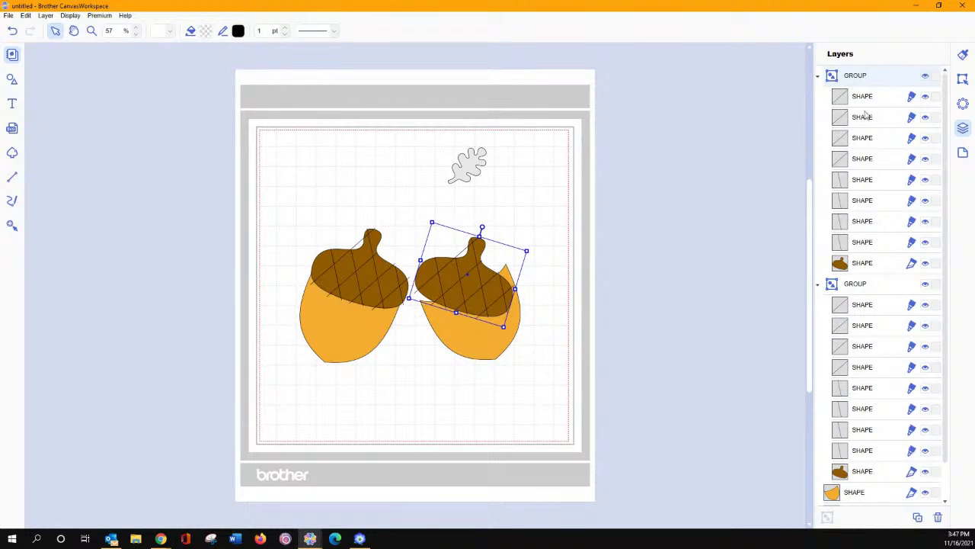
# Set the copied cap's rotation angle to -17° and nudge it slightly left over the right acorn body
pyautogui.click(963, 80)
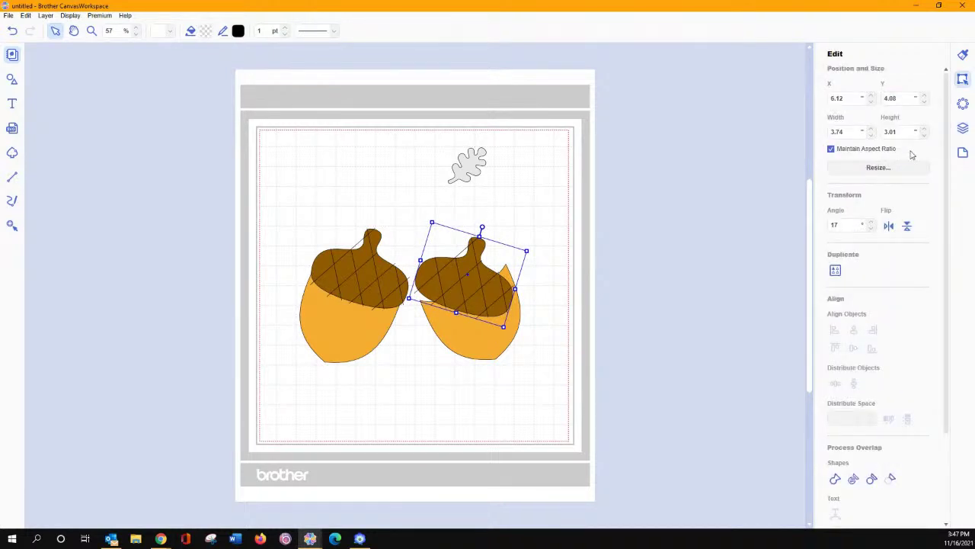
pyautogui.click(874, 224)
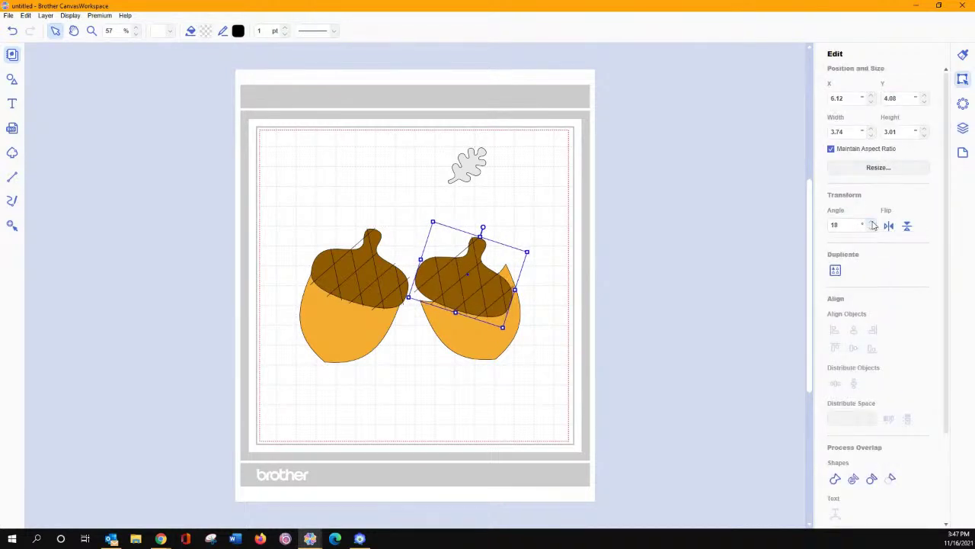
pyautogui.click(872, 228)
pyautogui.click(872, 229)
pyautogui.click(872, 229)
pyautogui.click(872, 229)
pyautogui.click(873, 228)
pyautogui.click(873, 229)
pyautogui.click(872, 229)
pyautogui.click(872, 229)
pyautogui.click(872, 229)
pyautogui.click(872, 228)
pyautogui.click(872, 229)
pyautogui.click(872, 229)
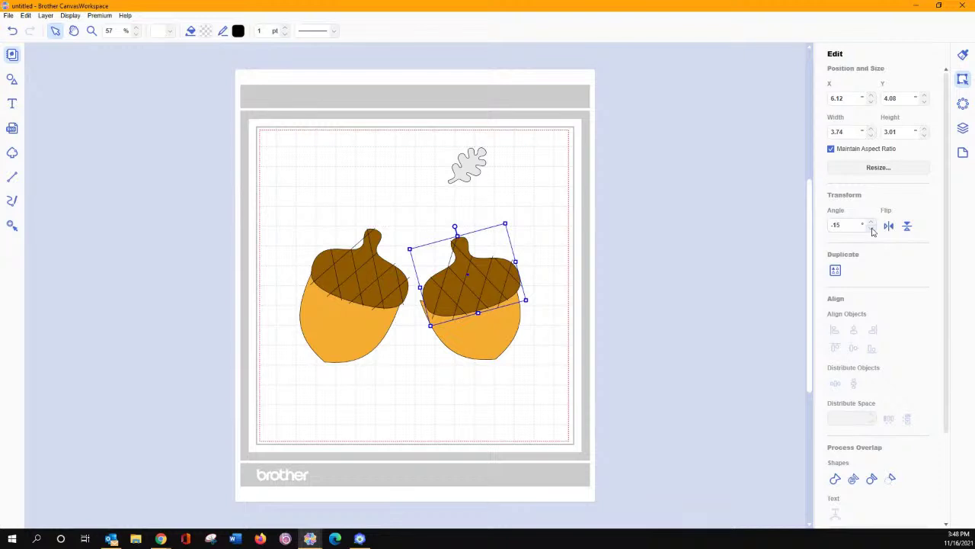
pyautogui.press('Left')
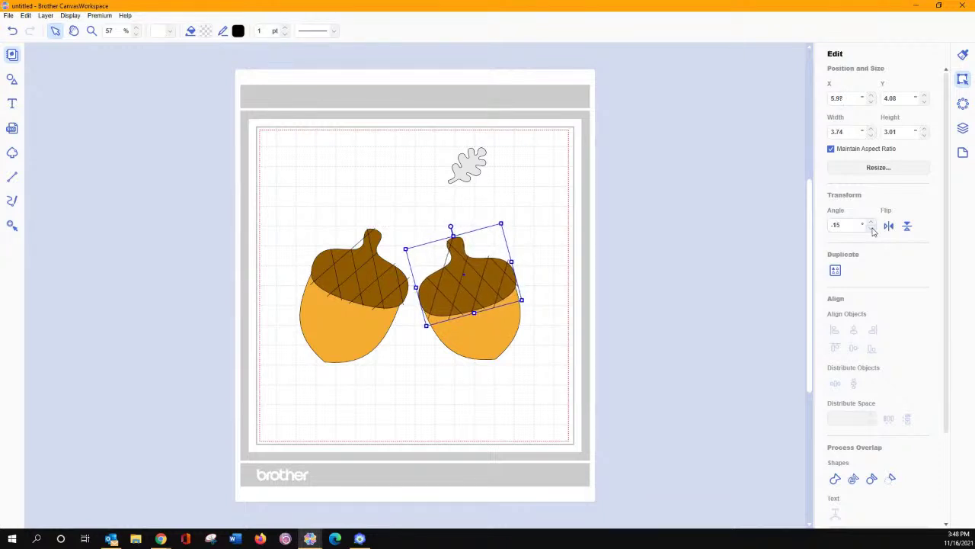
pyautogui.click(872, 223)
pyautogui.click(871, 228)
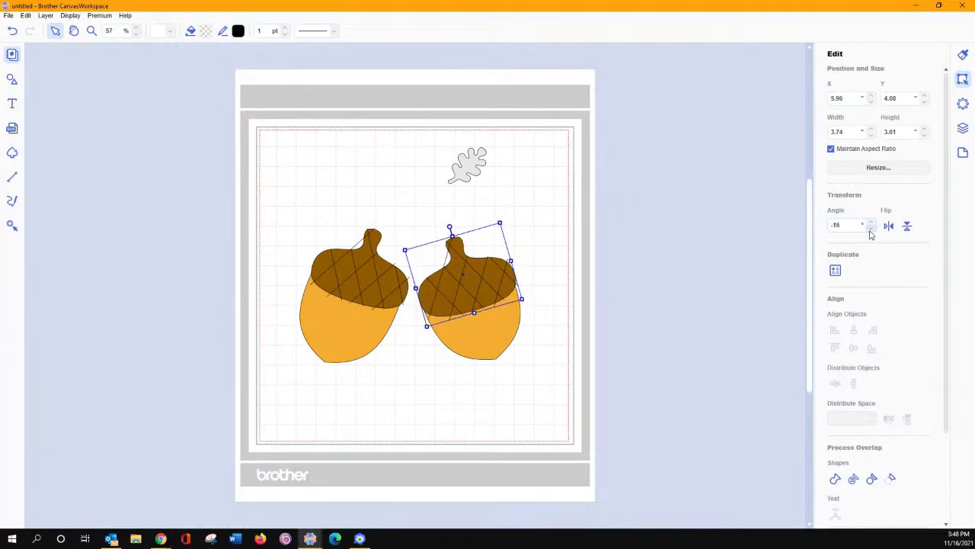
# Try a horizontal shift of the copied cap, return it, and set its Y position to 3.58
pyautogui.click(871, 97)
pyautogui.click(870, 96)
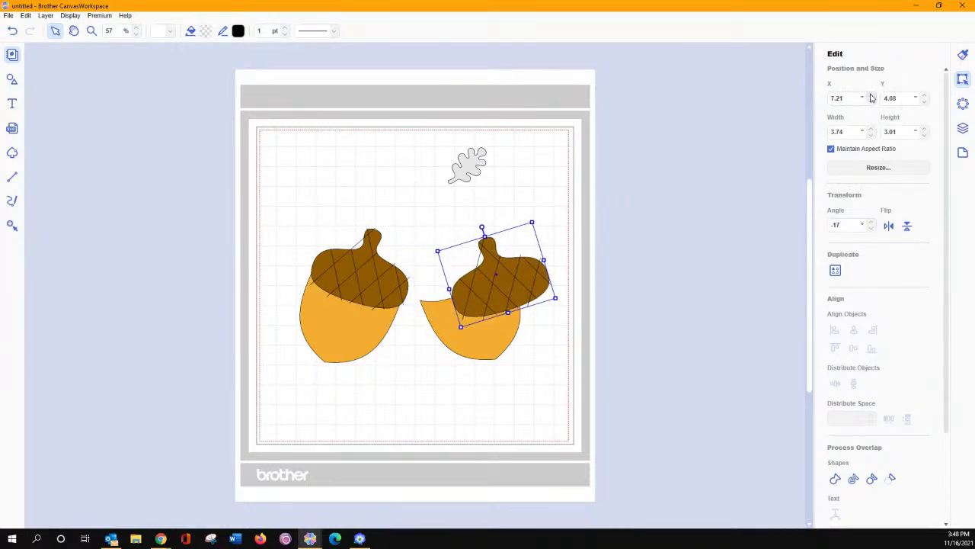
pyautogui.moveTo(872, 102); pyautogui.dragTo(871, 102)
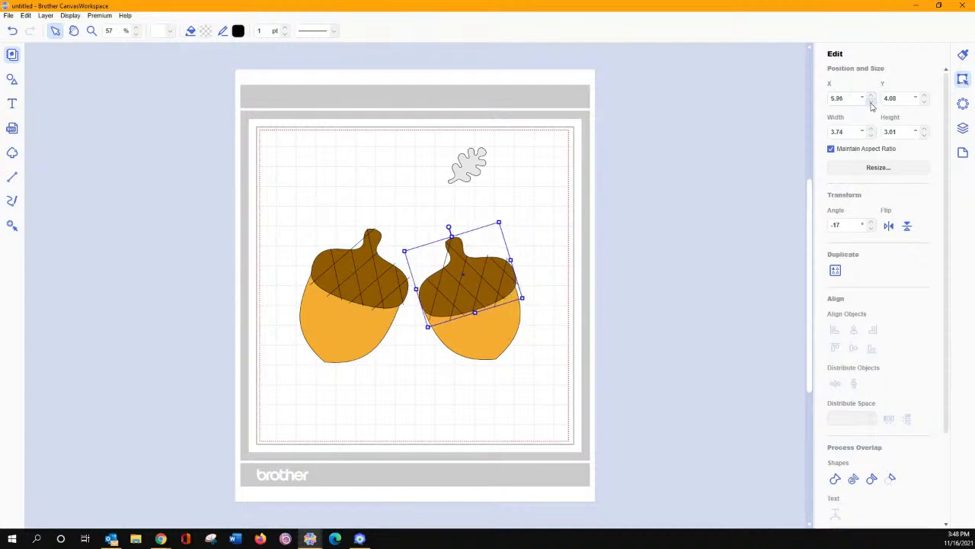
pyautogui.click(924, 96)
pyautogui.click(924, 96)
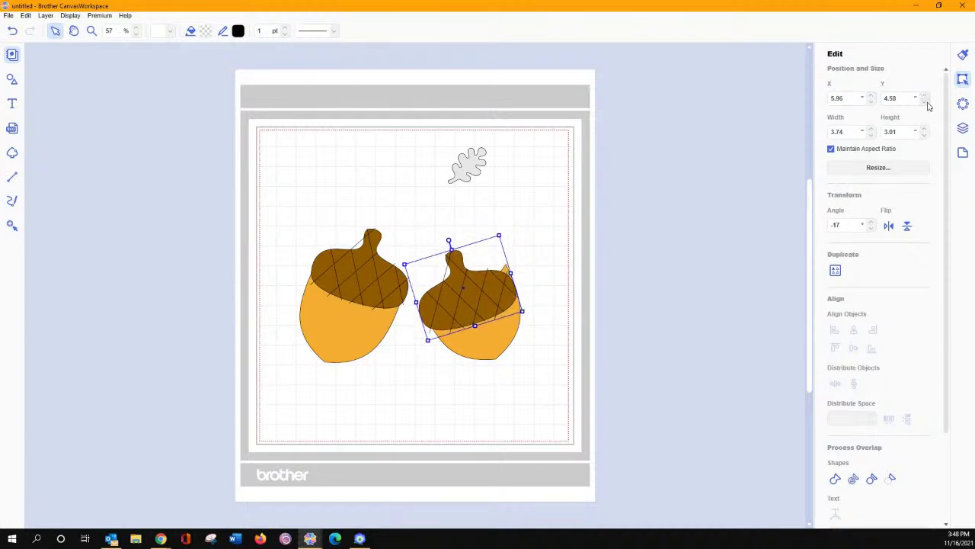
pyautogui.moveTo(927, 104); pyautogui.dragTo(925, 105)
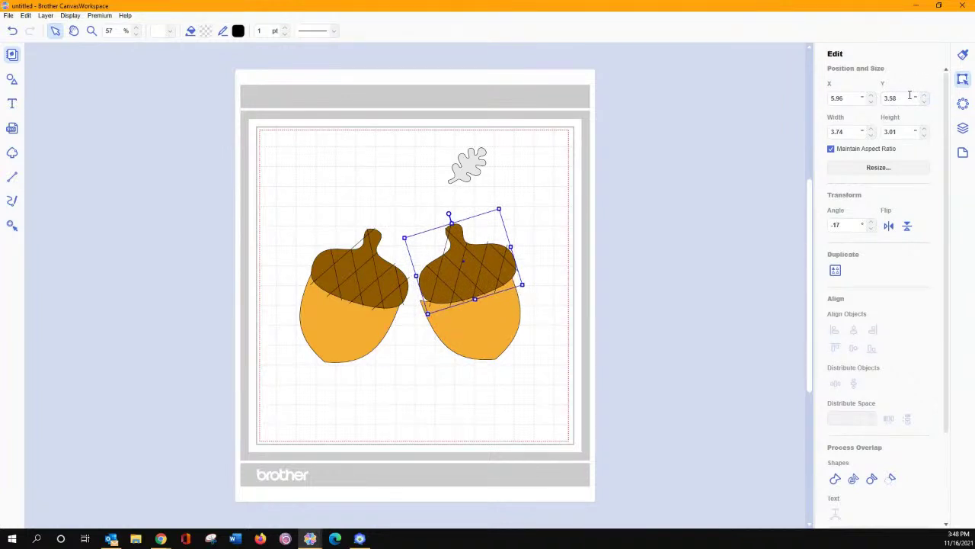
# Set the copied cap's X position to 5.71 to align it with the right acorn body
pyautogui.click(872, 97)
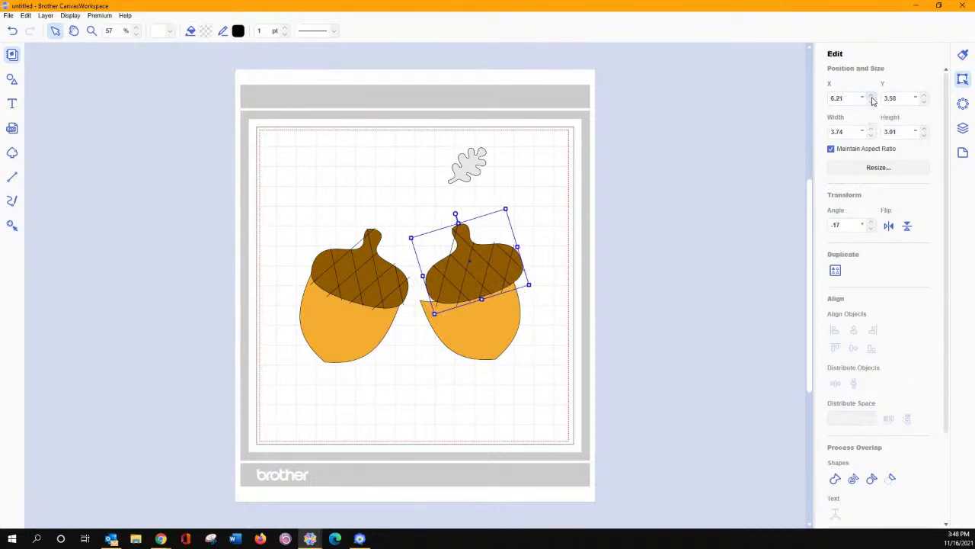
pyautogui.click(873, 96)
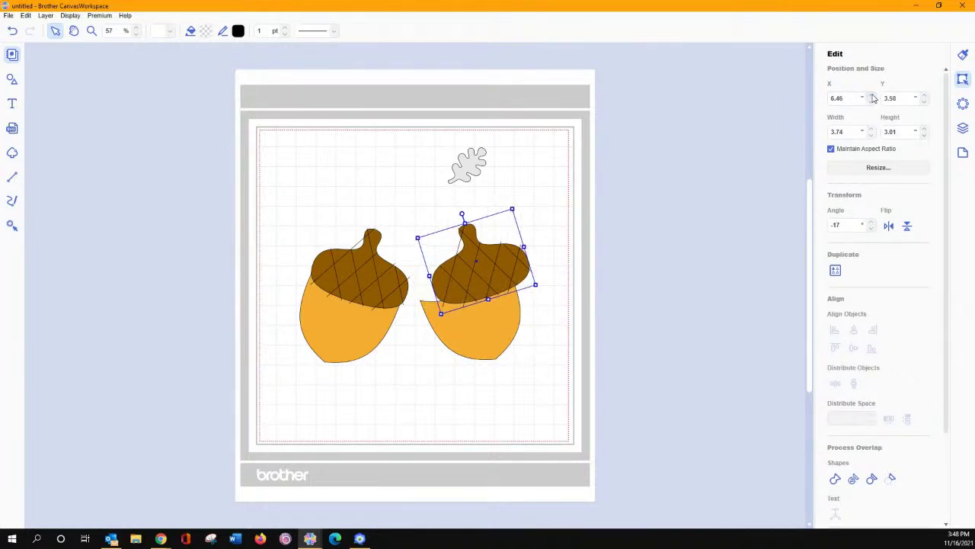
pyautogui.click(872, 97)
pyautogui.click(872, 103)
pyautogui.click(872, 103)
pyautogui.click(872, 102)
pyautogui.click(872, 103)
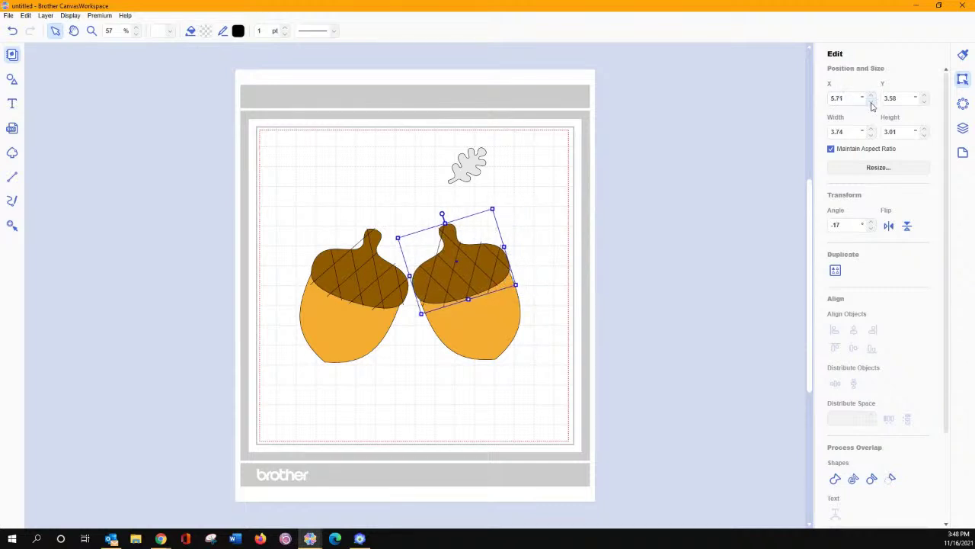
# Duplicate the left acorn, shrink the copy, rotate it upright to 337° and place it in front between the two large acorns
pyautogui.click(539, 265)
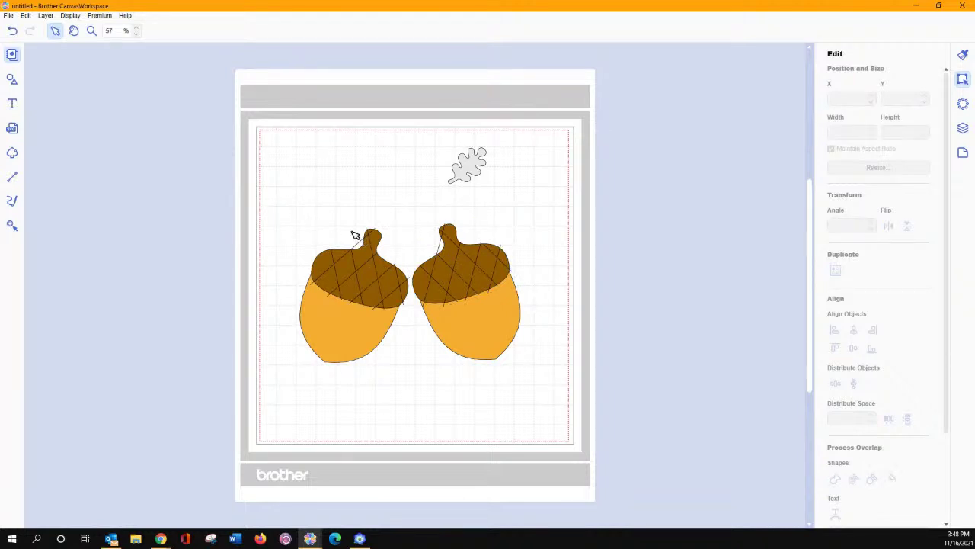
pyautogui.moveTo(283, 220); pyautogui.dragTo(399, 356)
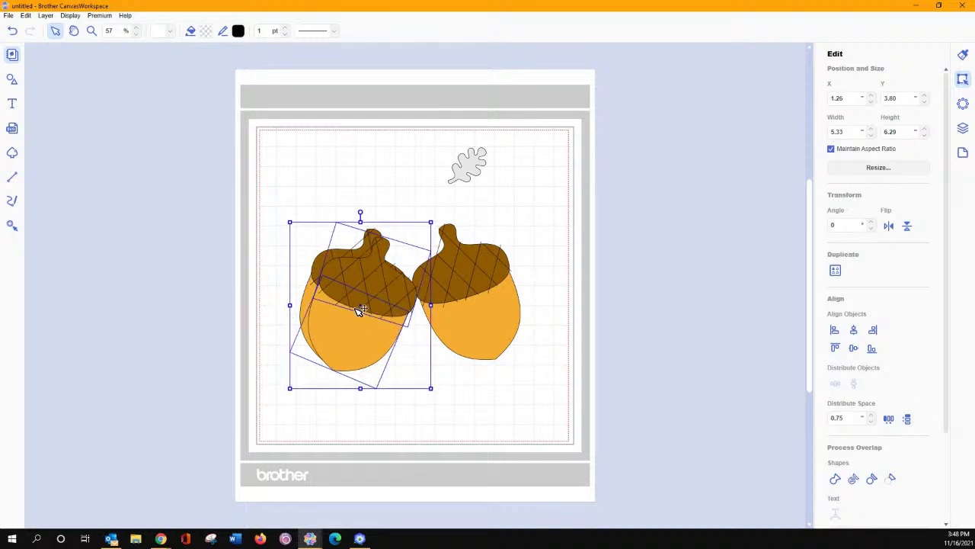
pyautogui.moveTo(364, 308); pyautogui.dragTo(418, 350)
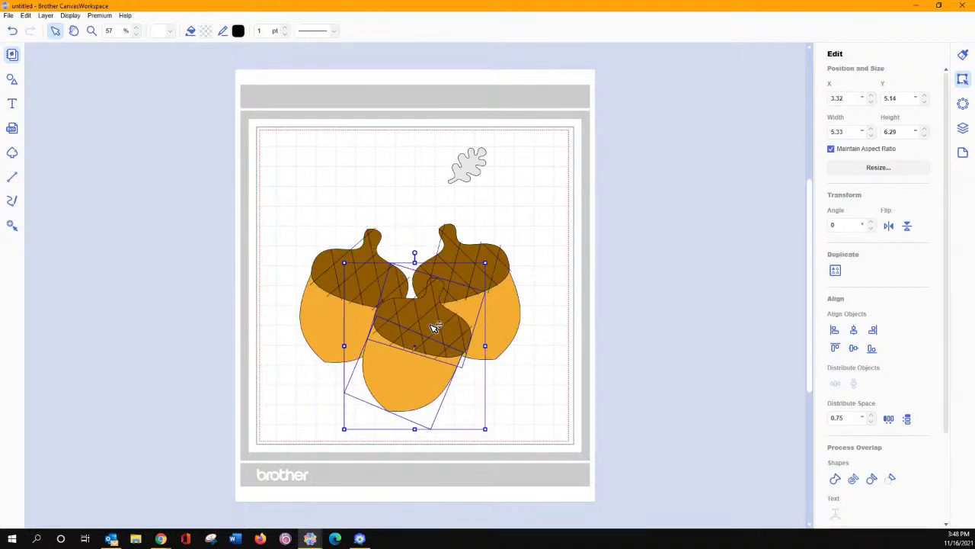
pyautogui.moveTo(485, 262); pyautogui.dragTo(362, 351)
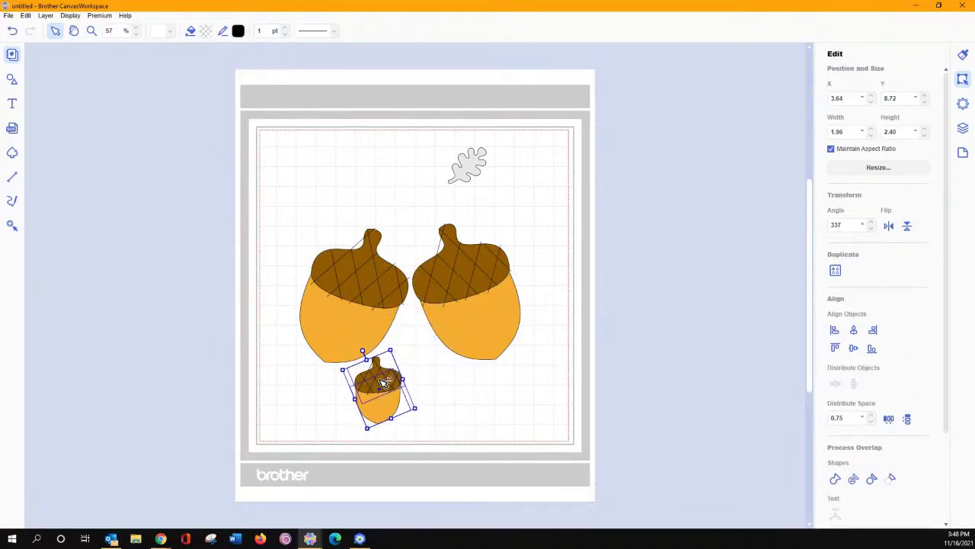
pyautogui.moveTo(384, 392); pyautogui.dragTo(428, 335)
pyautogui.click(501, 416)
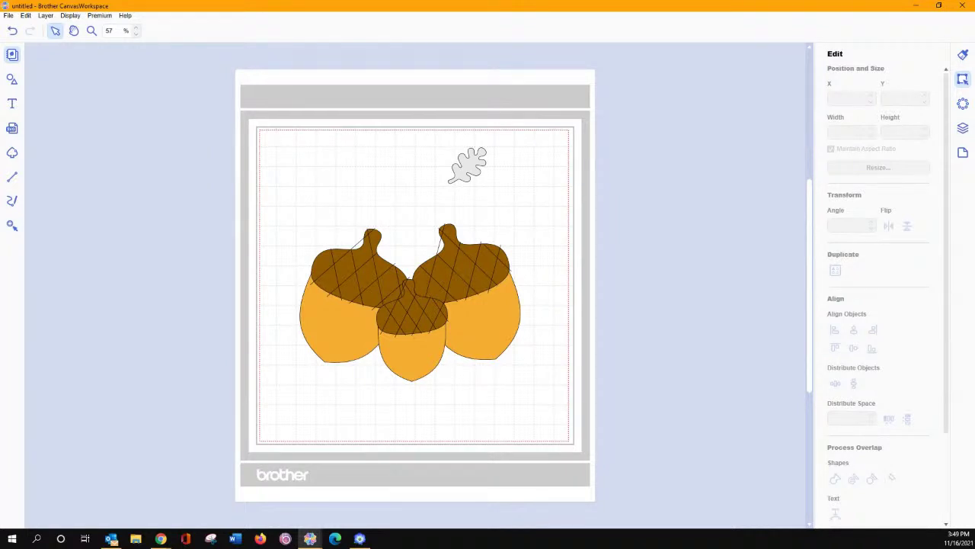
# Move the oak leaf onto the lower part of the right acorn, bring it to the front and rotate it to 69°
pyautogui.click(480, 169)
pyautogui.moveTo(483, 145); pyautogui.dragTo(484, 390)
pyautogui.rightClick(482, 393)
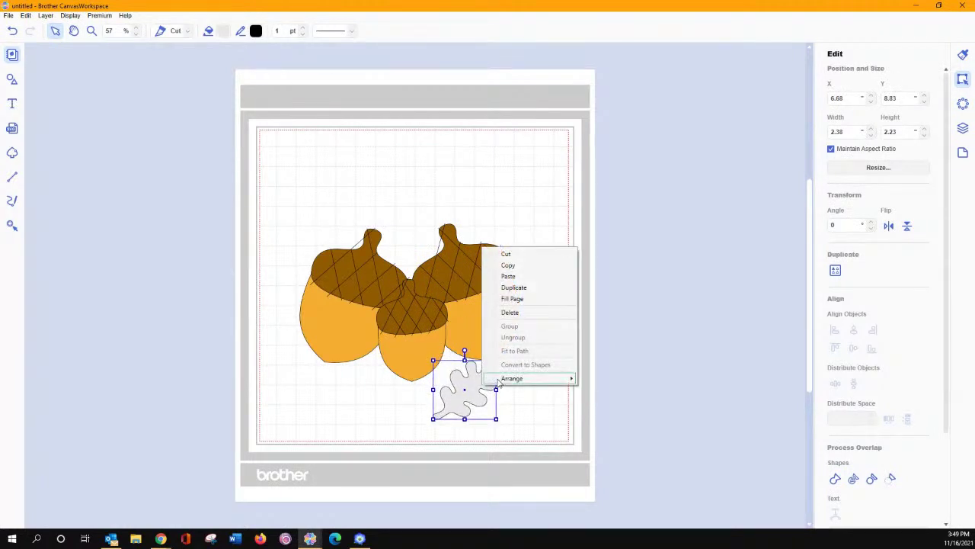
pyautogui.moveTo(507, 378)
pyautogui.click(635, 379)
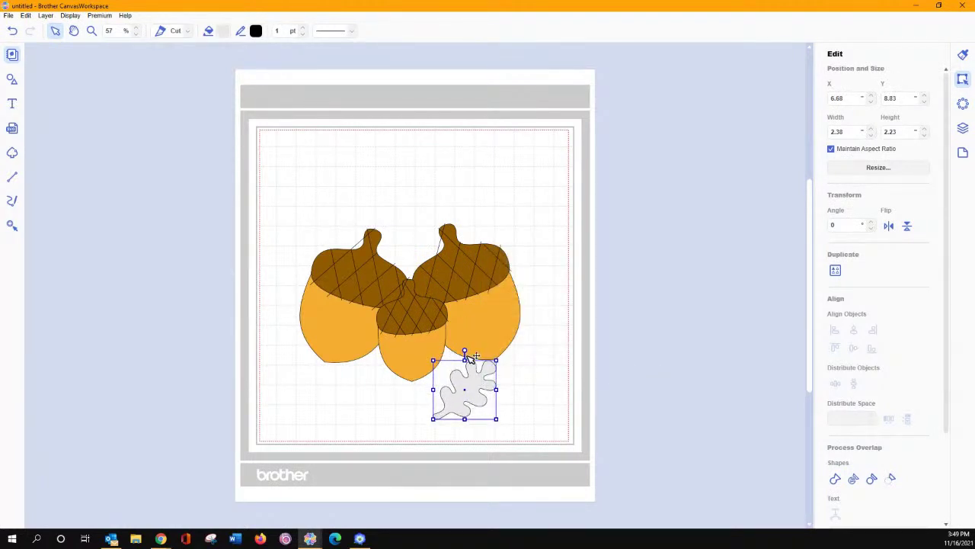
pyautogui.moveTo(463, 349); pyautogui.dragTo(481, 367)
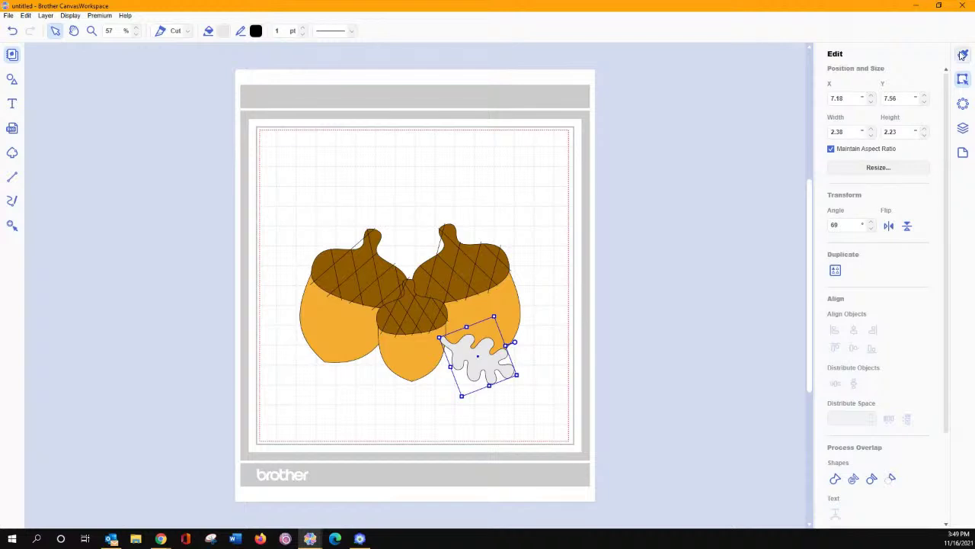
# Fill the oak leaf with green #338C2B
pyautogui.click(963, 54)
pyautogui.click(858, 148)
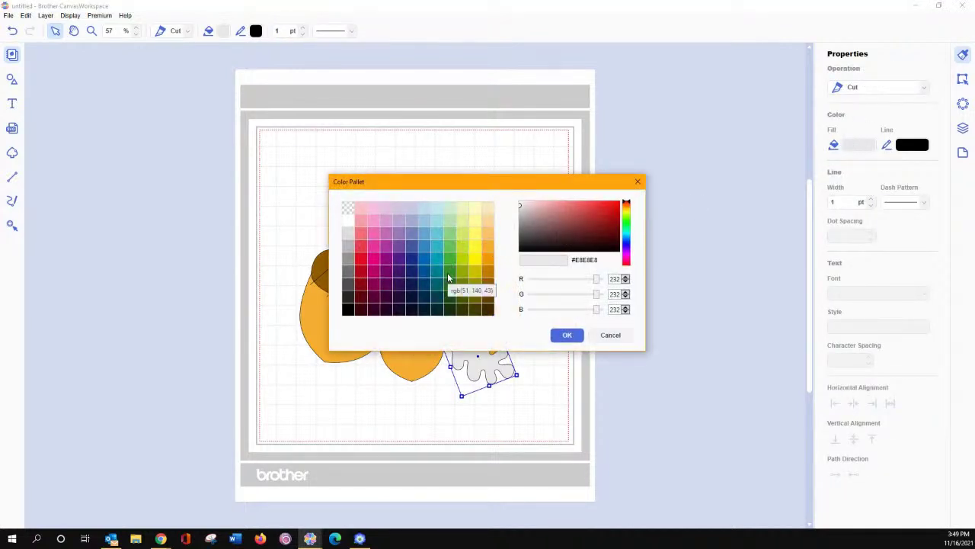
pyautogui.click(449, 263)
pyautogui.click(566, 335)
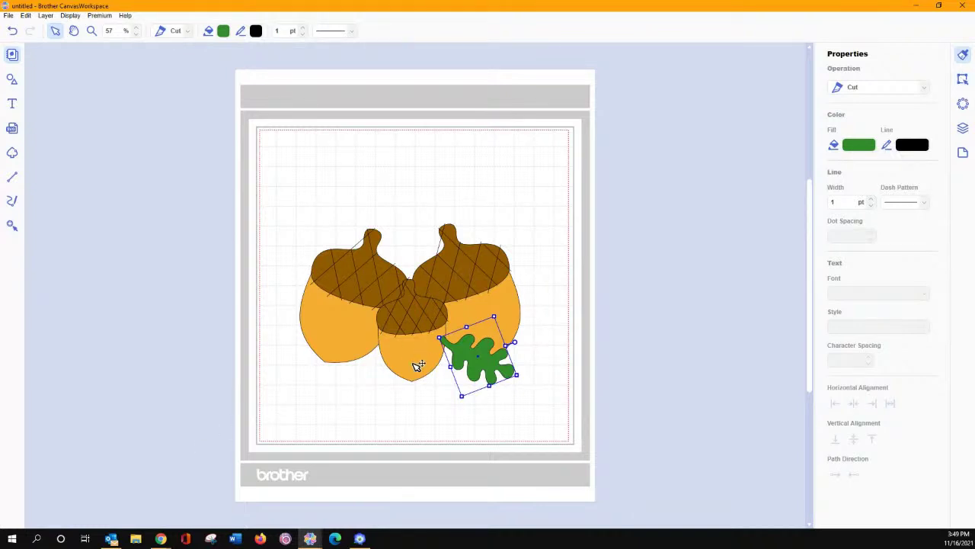
# Duplicate the green leaf, rotate the copy to 197° and place it over the lower part of the left acorn
pyautogui.hotkey('ctrl', 'd')
pyautogui.moveTo(480, 375); pyautogui.dragTo(366, 377)
pyautogui.moveTo(408, 351); pyautogui.dragTo(353, 425)
pyautogui.moveTo(376, 369); pyautogui.dragTo(353, 366)
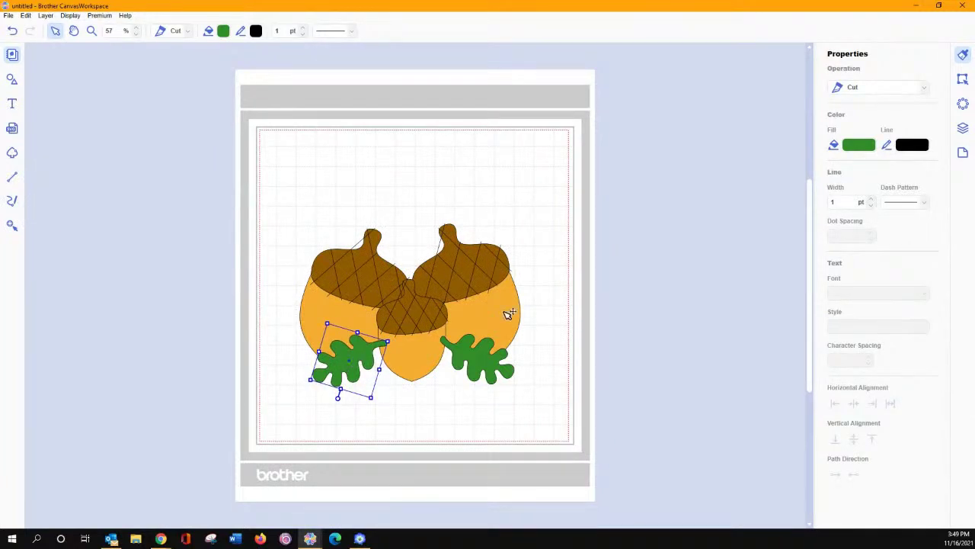
# Flip the right leaf vertically, rotate it to 163° and adjust its position beside the small acorn
pyautogui.click(490, 353)
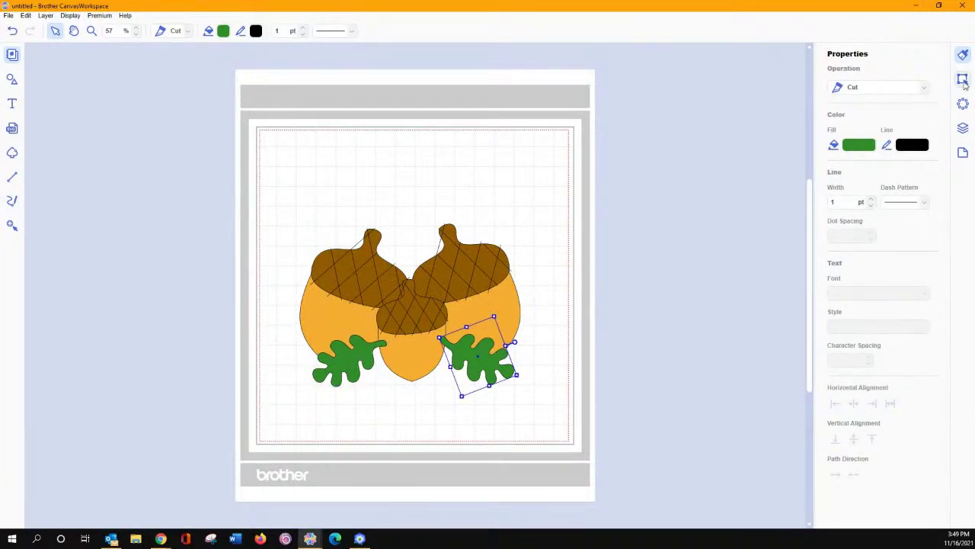
pyautogui.click(963, 80)
pyautogui.click(907, 226)
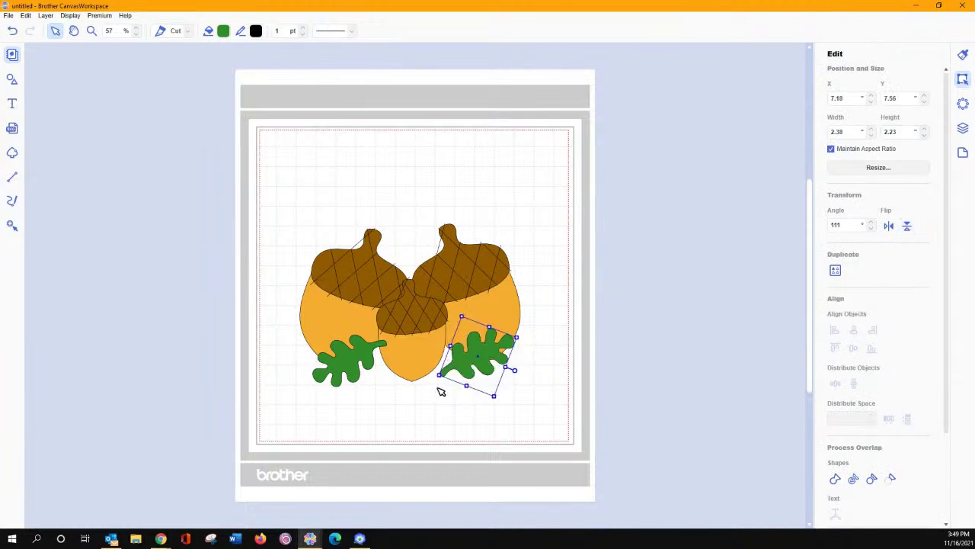
pyautogui.moveTo(514, 371); pyautogui.dragTo(474, 368)
pyautogui.moveTo(476, 402); pyautogui.dragTo(481, 402)
# Enlarge the left leaf to about 3.08 by 2.88 inches and the right leaf to about 2.88 by 2.69 inches
pyautogui.click(356, 364)
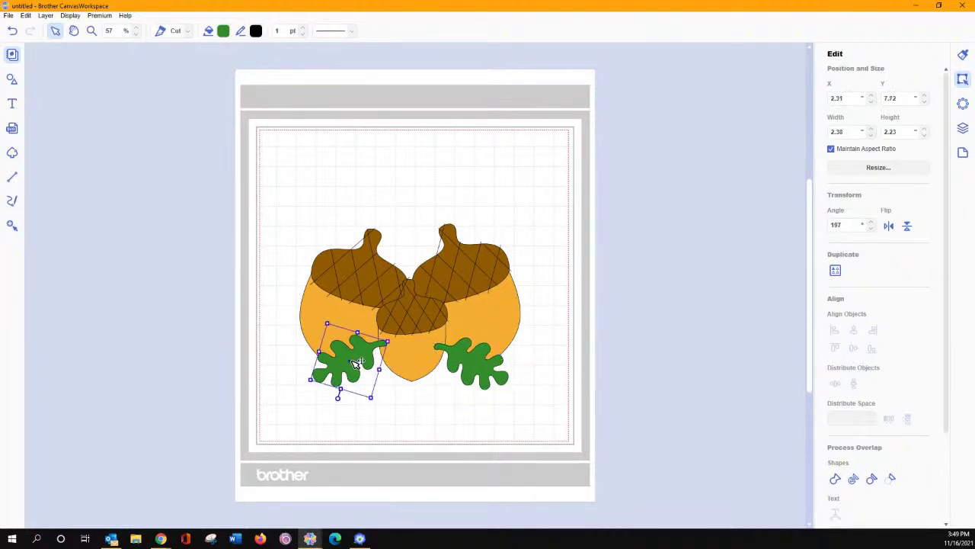
pyautogui.moveTo(309, 380); pyautogui.dragTo(287, 391)
pyautogui.click(480, 373)
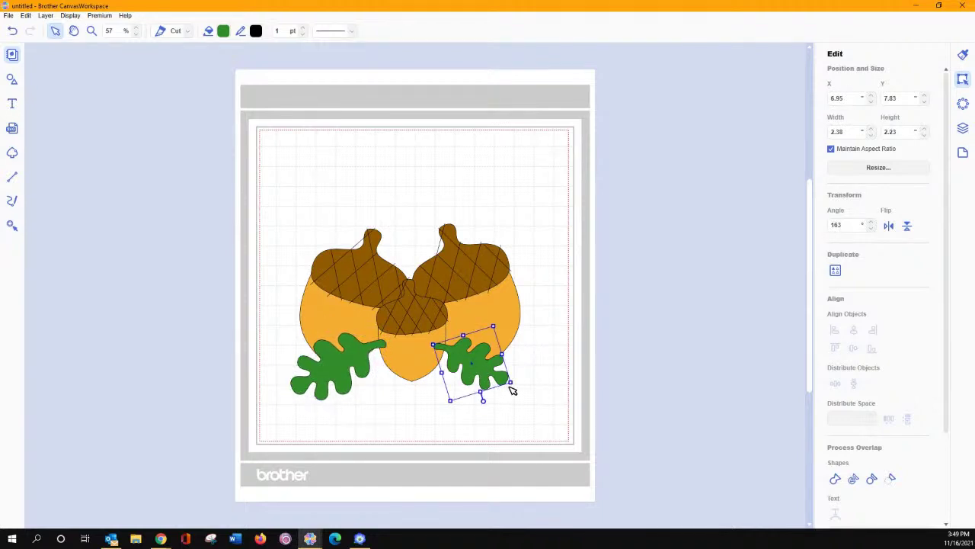
pyautogui.moveTo(515, 384); pyautogui.dragTo(479, 372)
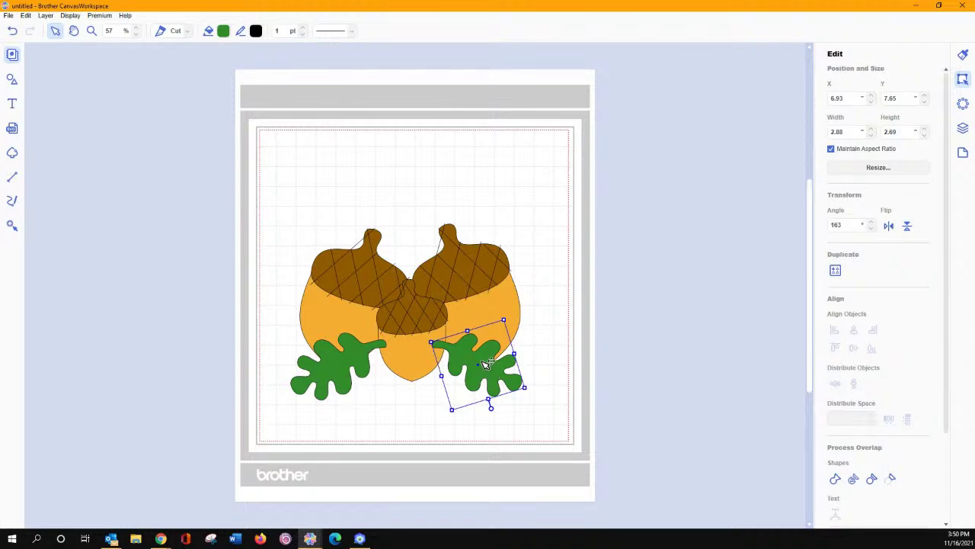
# Delete the right leaf and enlarge the left leaf to about 3.34 by 3.12 inches
pyautogui.press('Delete')
pyautogui.click(335, 365)
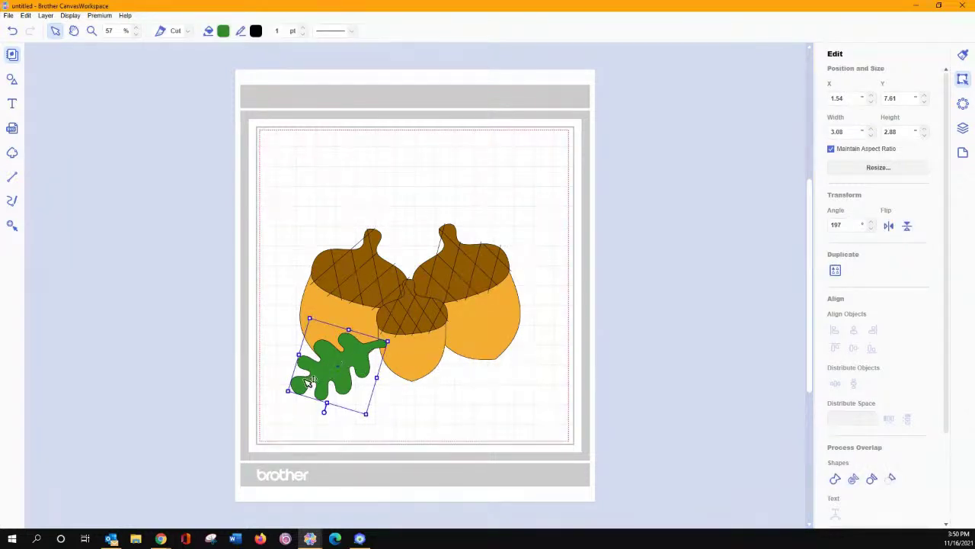
pyautogui.moveTo(288, 392); pyautogui.dragTo(279, 395)
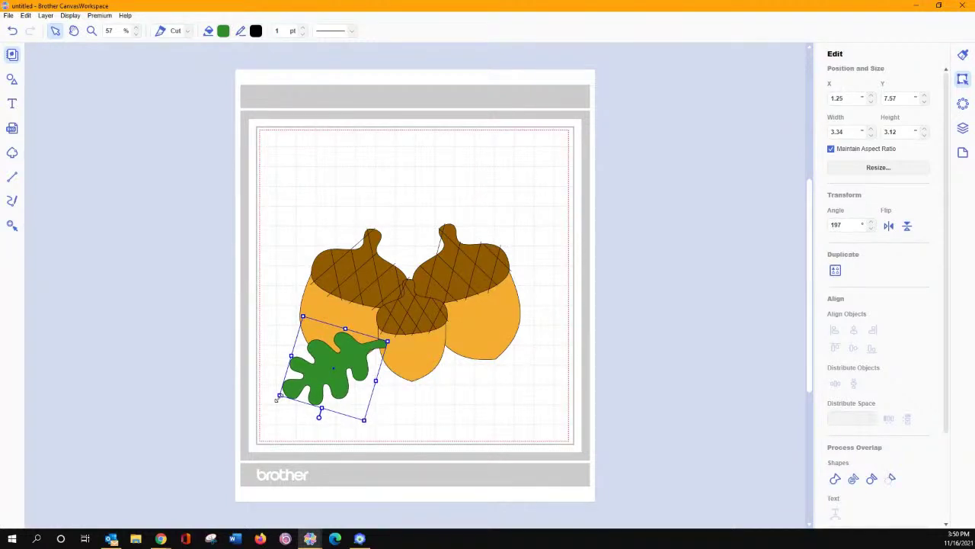
# Copy and paste the left leaf, flip the copy horizontally and place it over the lower part of the right acorn
pyautogui.rightClick(318, 379)
pyautogui.click(339, 391)
pyautogui.rightClick(329, 374)
pyautogui.click(352, 401)
pyautogui.moveTo(340, 364); pyautogui.dragTo(440, 368)
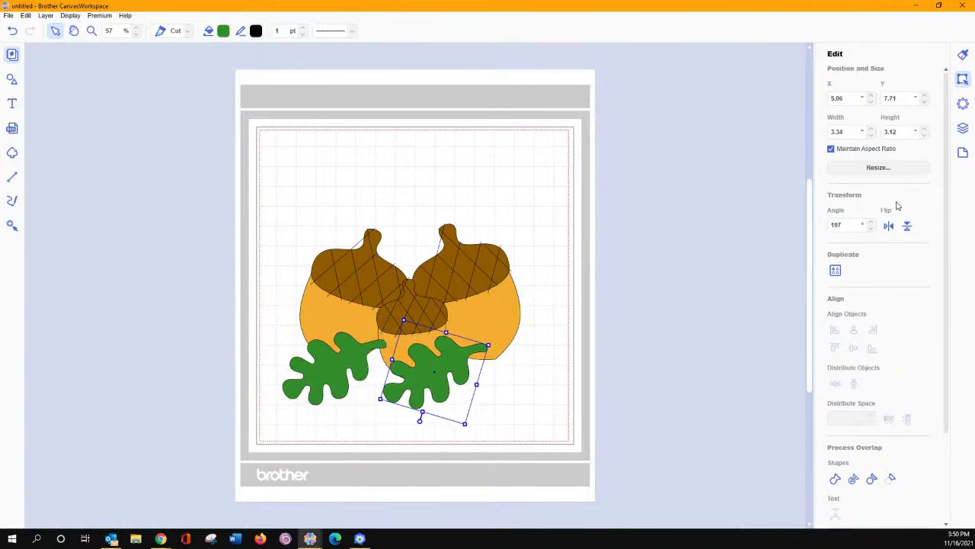
pyautogui.click(888, 226)
pyautogui.moveTo(447, 372); pyautogui.dragTo(495, 368)
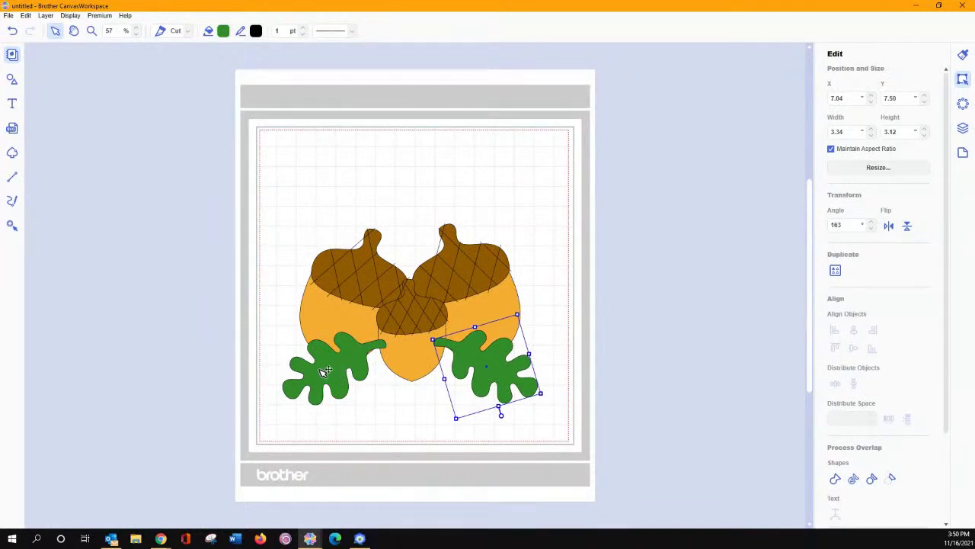
# Copy and paste both green leaves together and move the pasted pair slightly below the originals
pyautogui.keyDown('shift'); pyautogui.click(328, 377); pyautogui.keyUp('shift')
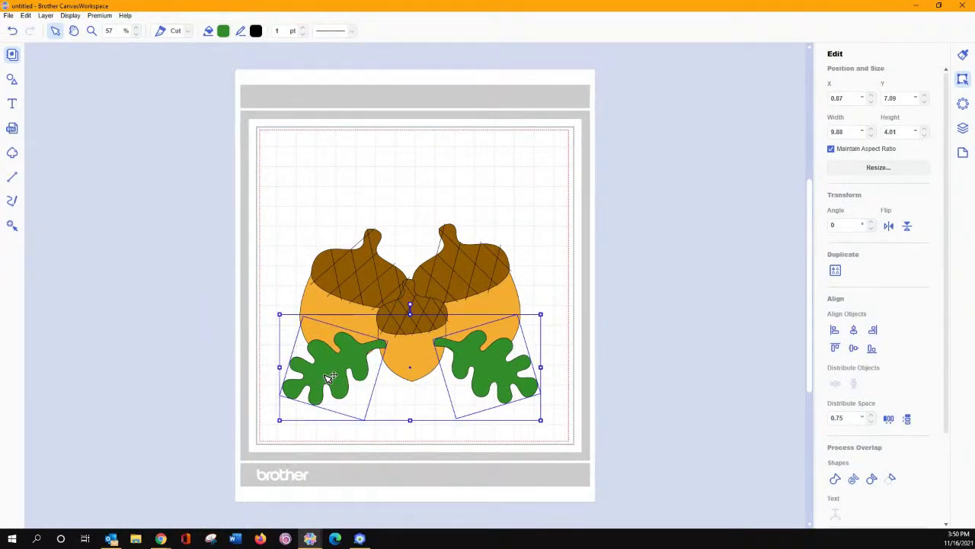
pyautogui.rightClick(335, 365)
pyautogui.click(356, 383)
pyautogui.rightClick(363, 351)
pyautogui.click(388, 379)
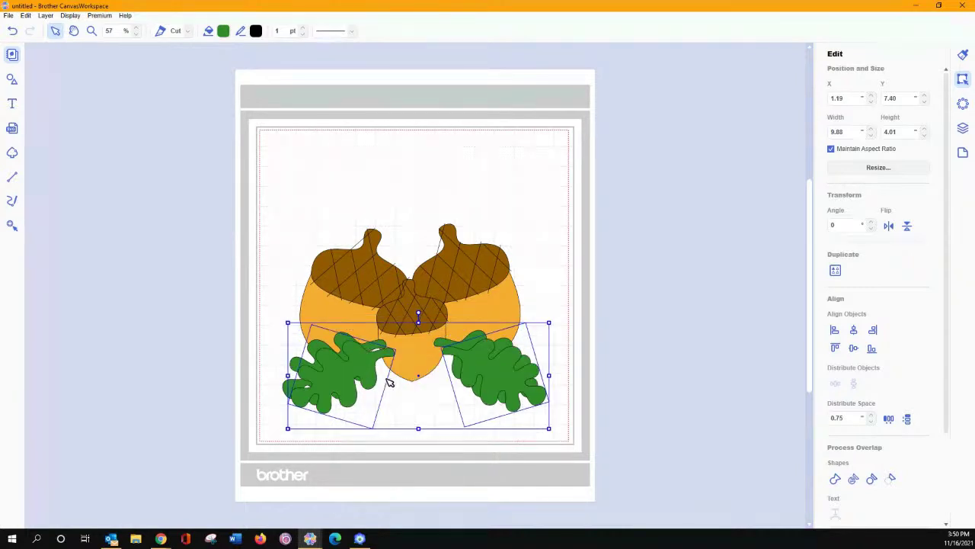
pyautogui.moveTo(374, 377); pyautogui.dragTo(367, 395)
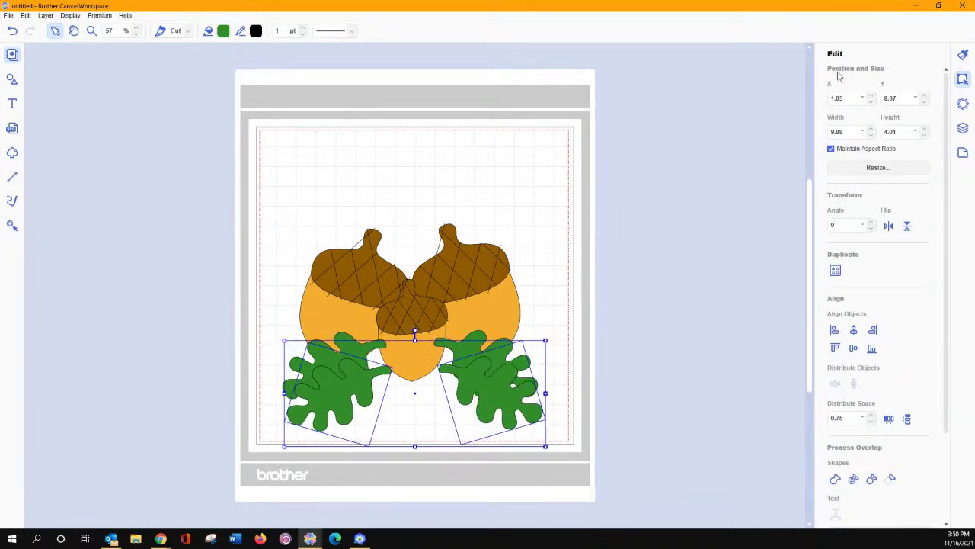
# Fill the lower pair of leaves with red #B80619
pyautogui.click(963, 55)
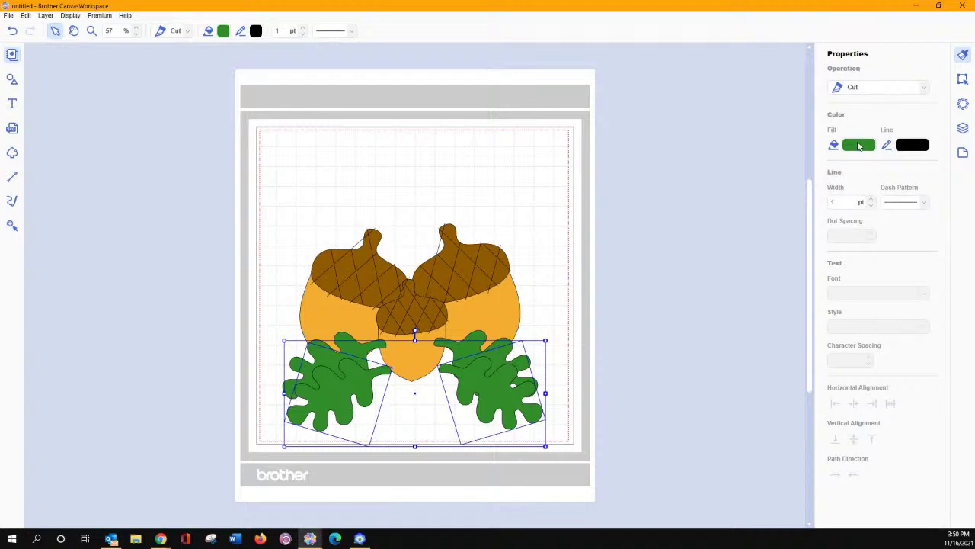
pyautogui.click(859, 147)
pyautogui.click(360, 272)
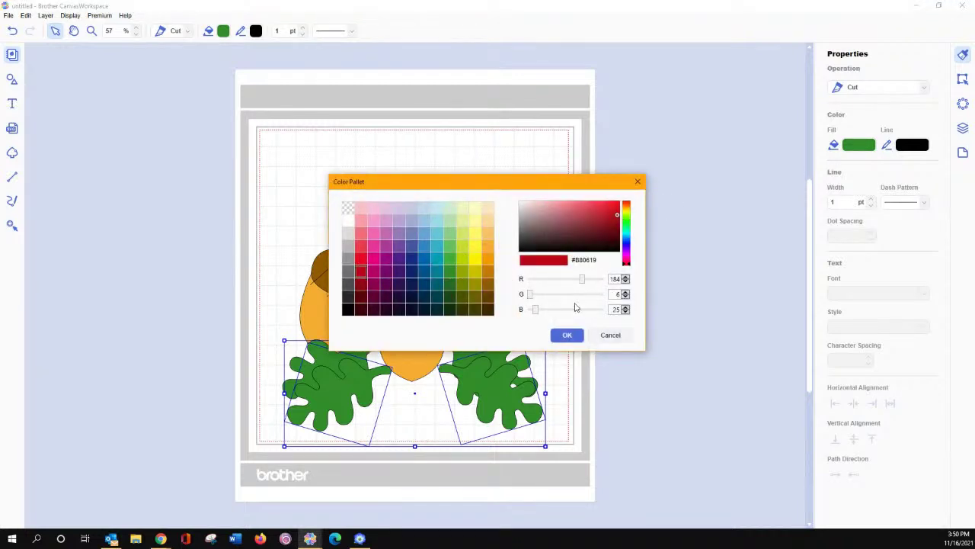
pyautogui.click(577, 333)
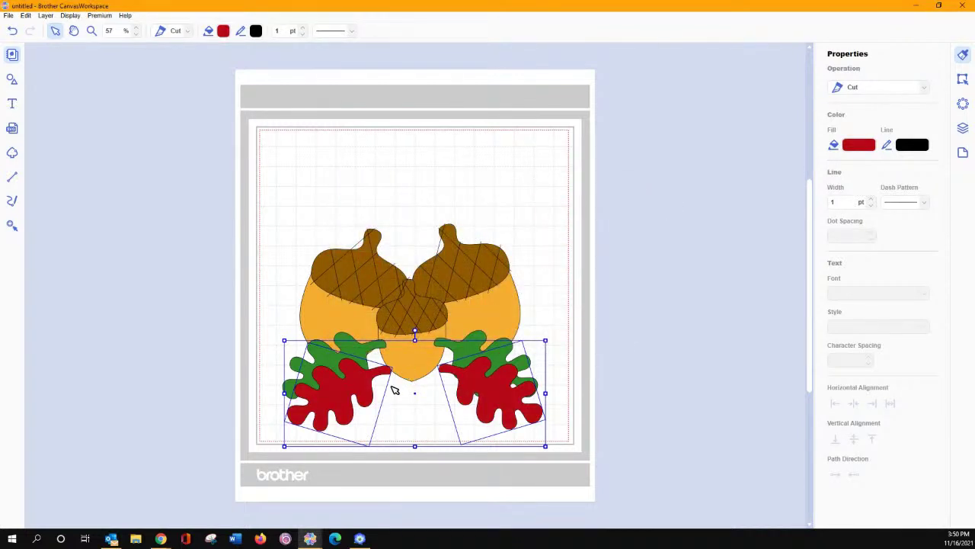
# Paste another pair of leaves, fill them with dark brown and move them below the red pair
pyautogui.rightClick(372, 383)
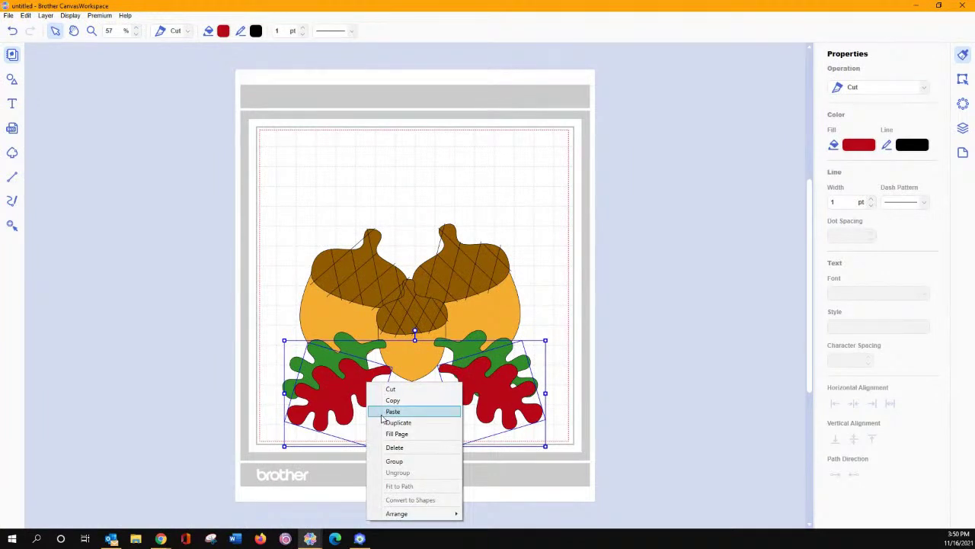
pyautogui.click(384, 411)
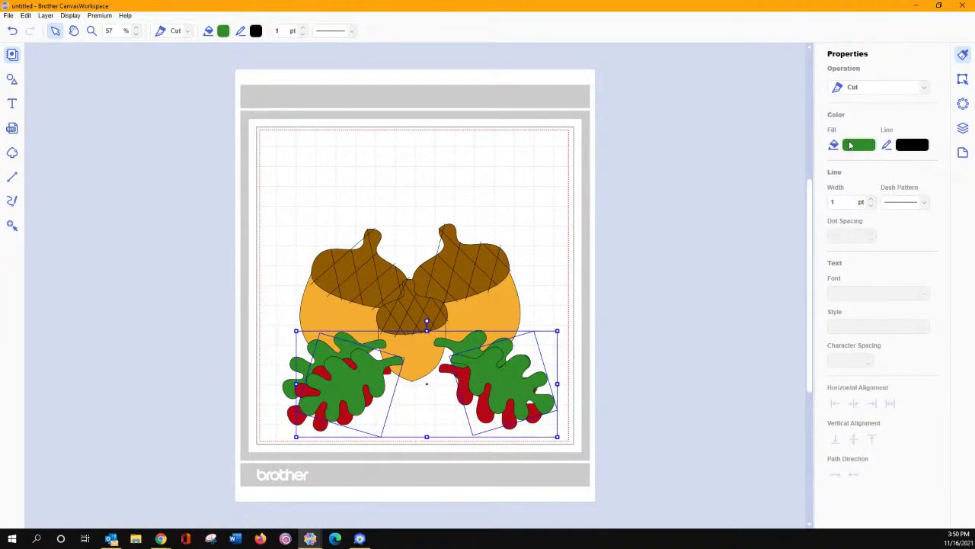
pyautogui.click(851, 145)
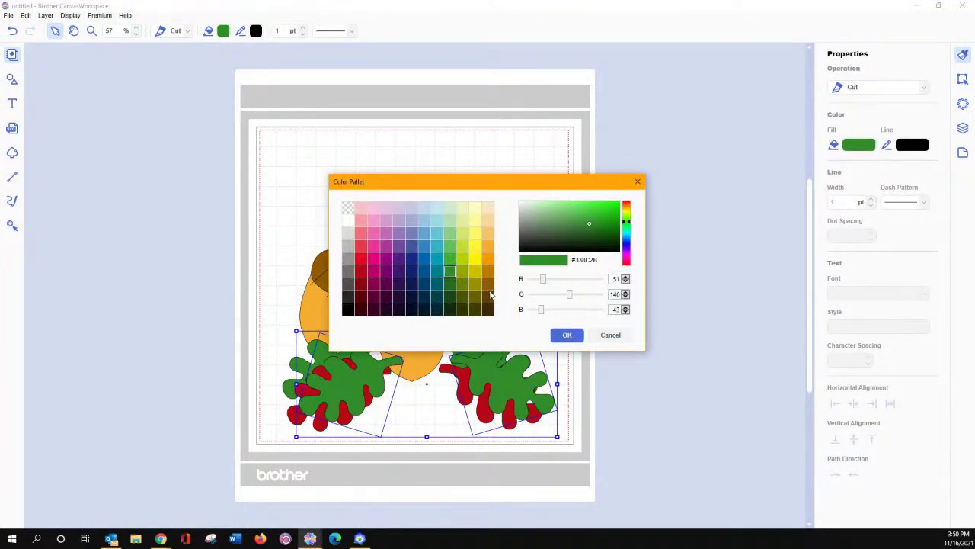
pyautogui.click(488, 296)
pyautogui.click(567, 335)
pyautogui.moveTo(357, 389); pyautogui.dragTo(357, 415)
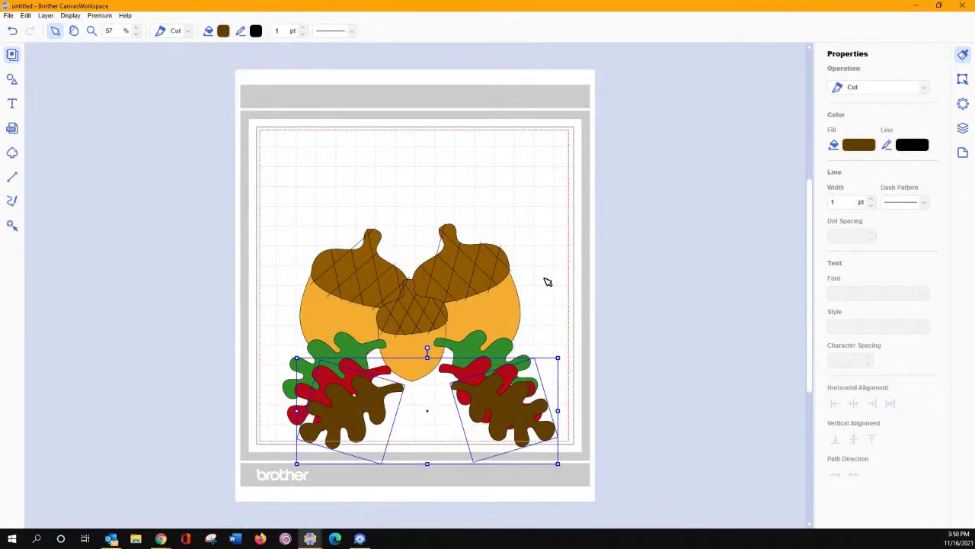
# Rotate the left red leaf slightly and reposition it between the green and brown leaves
pyautogui.click(540, 284)
pyautogui.click(363, 375)
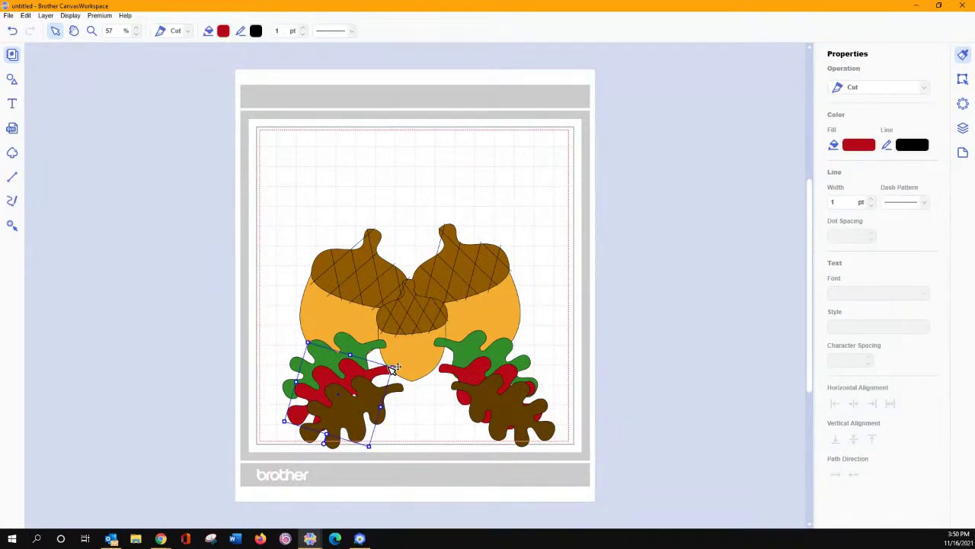
pyautogui.moveTo(322, 442); pyautogui.dragTo(337, 440)
# Rotate the left green leaf slightly clockwise and move it up and inward over the left acorn
pyautogui.click(333, 355)
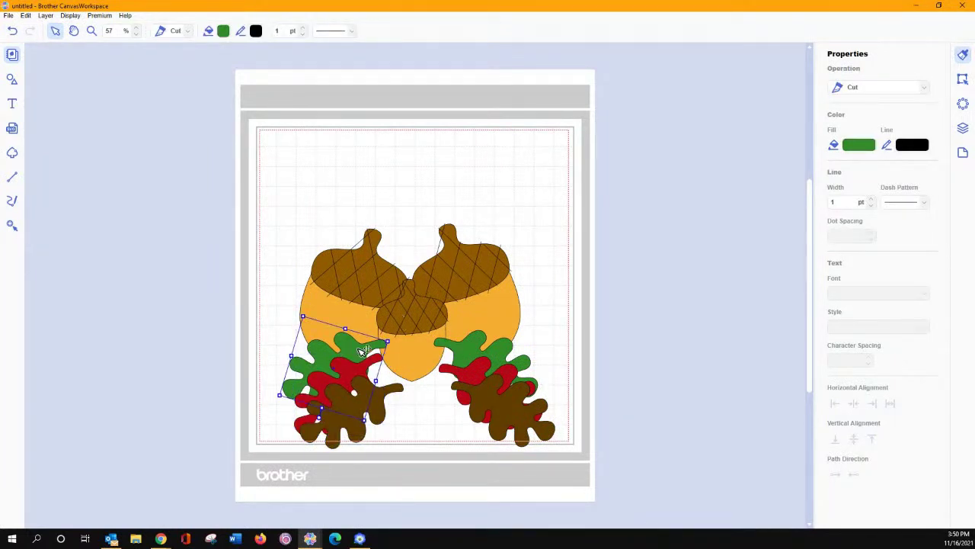
pyautogui.moveTo(318, 418); pyautogui.dragTo(307, 412)
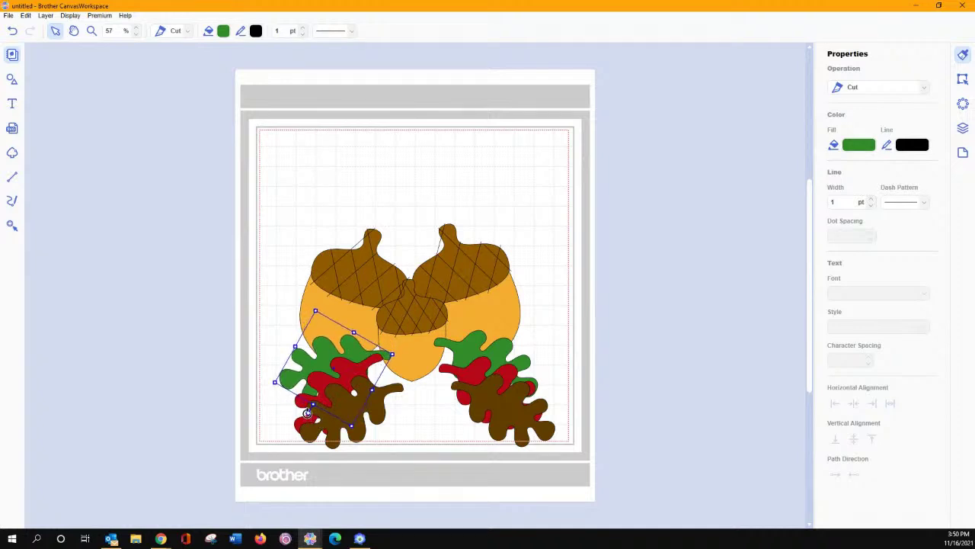
pyautogui.moveTo(333, 351); pyautogui.dragTo(342, 345)
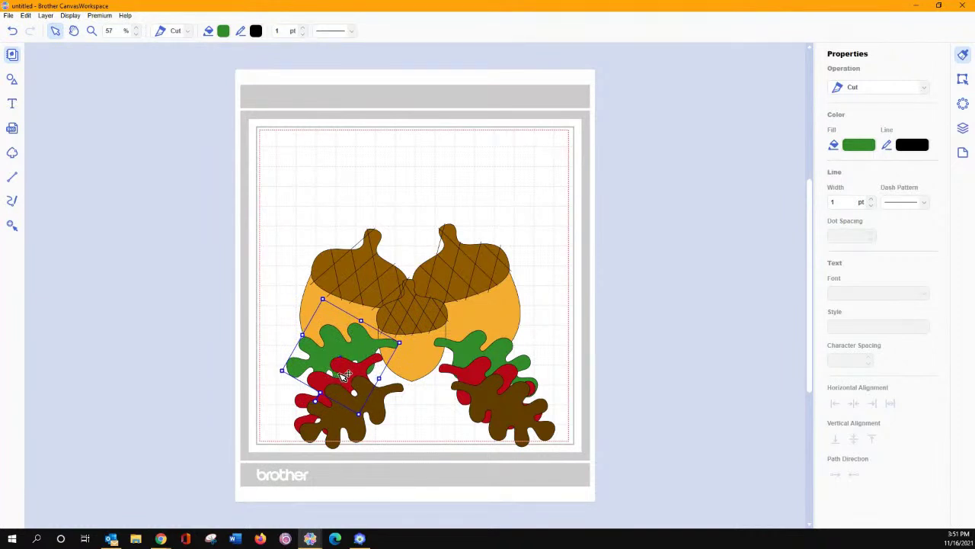
# Move the left red leaf up against the green leaf and readjust its rotation to fan out the cluster
pyautogui.doubleClick(342, 375)
pyautogui.click(311, 405)
pyautogui.click(311, 404)
pyautogui.moveTo(311, 405); pyautogui.dragTo(315, 391)
pyautogui.moveTo(346, 431); pyautogui.dragTo(335, 432)
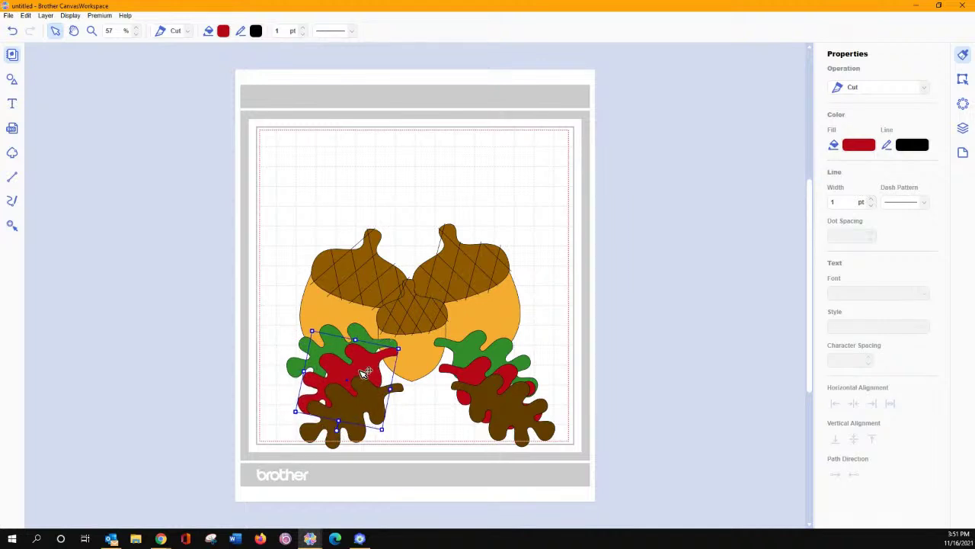
# Nudge the left red leaf up, then rotate the left brown leaf slightly and move it up and inward over the red one
pyautogui.moveTo(365, 370); pyautogui.dragTo(365, 367)
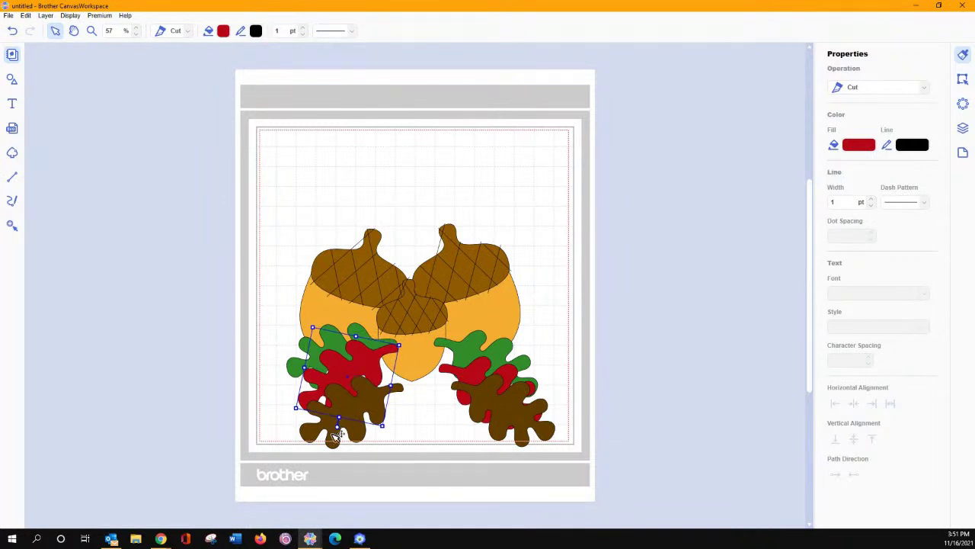
pyautogui.click(340, 436)
pyautogui.moveTo(336, 460); pyautogui.dragTo(348, 459)
pyautogui.moveTo(355, 419); pyautogui.dragTo(365, 405)
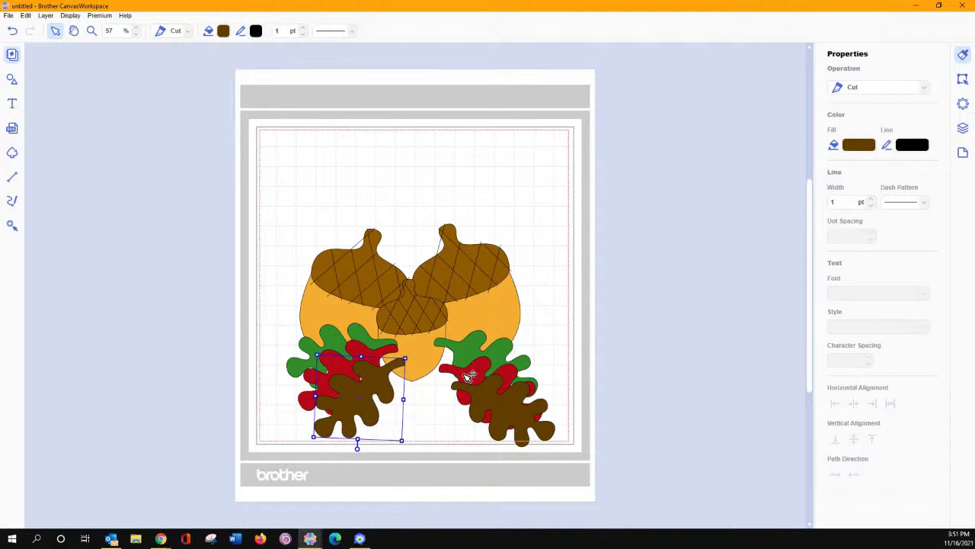
# Rotate the right green leaf slightly clockwise, shift it up and inward, and move the right red leaf up against it
pyautogui.click(480, 349)
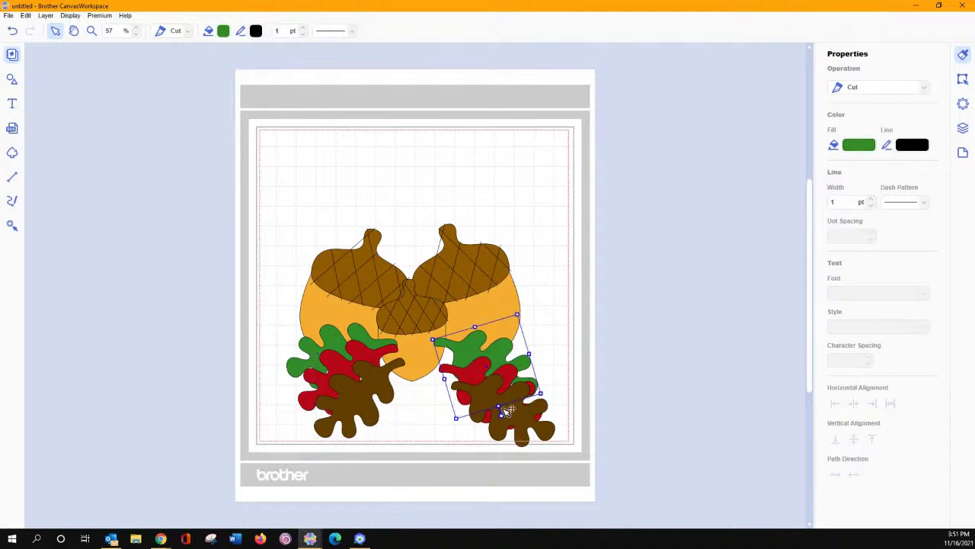
pyautogui.moveTo(502, 415); pyautogui.dragTo(514, 402)
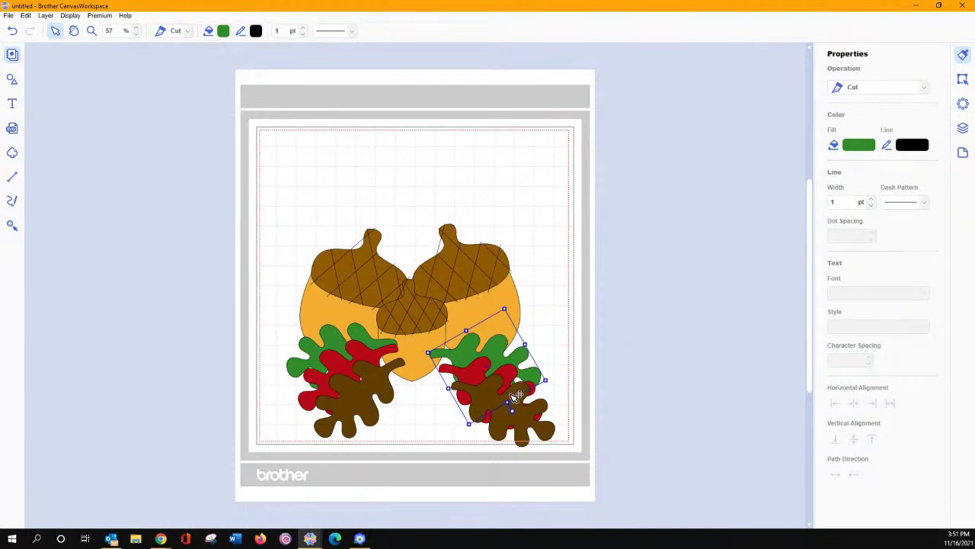
pyautogui.moveTo(506, 350); pyautogui.dragTo(499, 347)
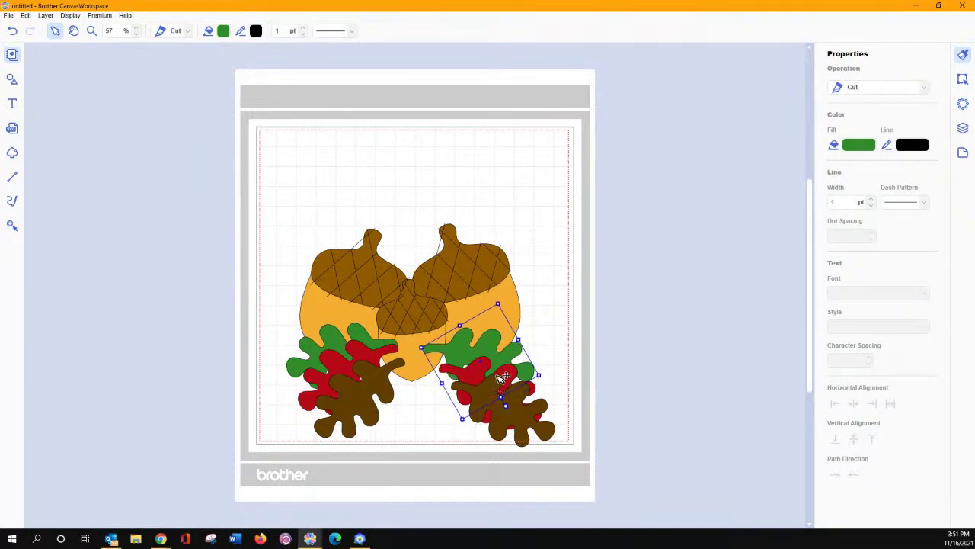
pyautogui.moveTo(506, 381); pyautogui.dragTo(494, 367)
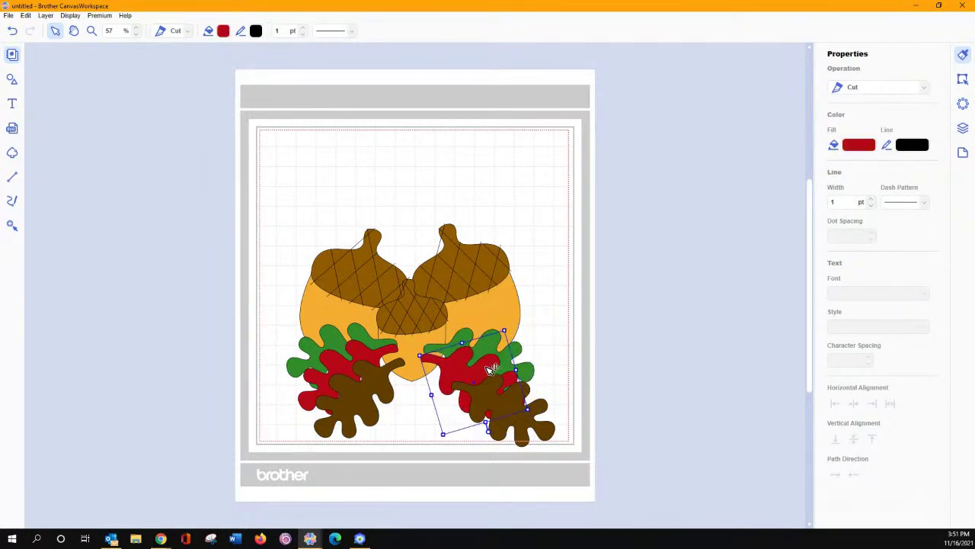
# Move the right brown leaf inward below the red leaf and rotate it to mirror the left cluster
pyautogui.moveTo(540, 430); pyautogui.dragTo(503, 418)
pyautogui.moveTo(480, 449); pyautogui.dragTo(467, 452)
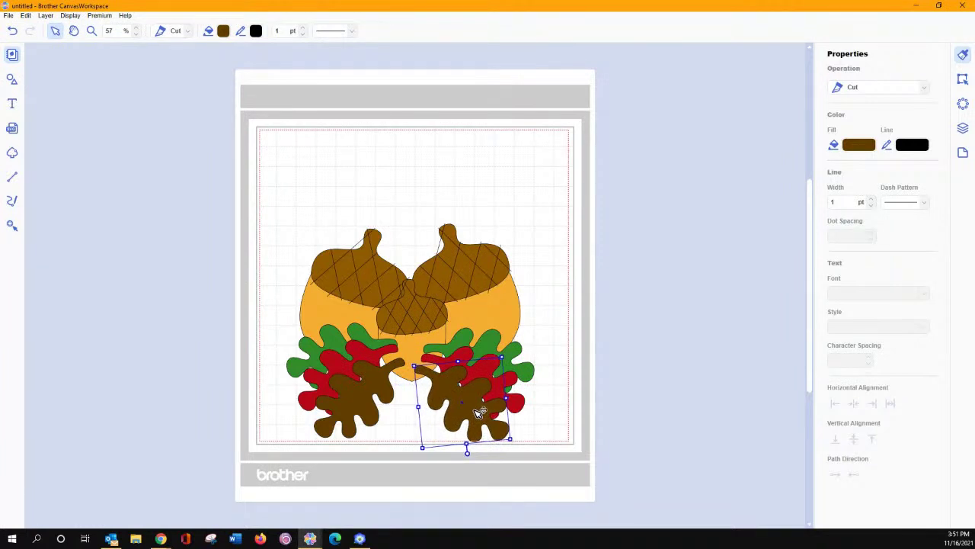
pyautogui.moveTo(466, 453); pyautogui.dragTo(463, 450)
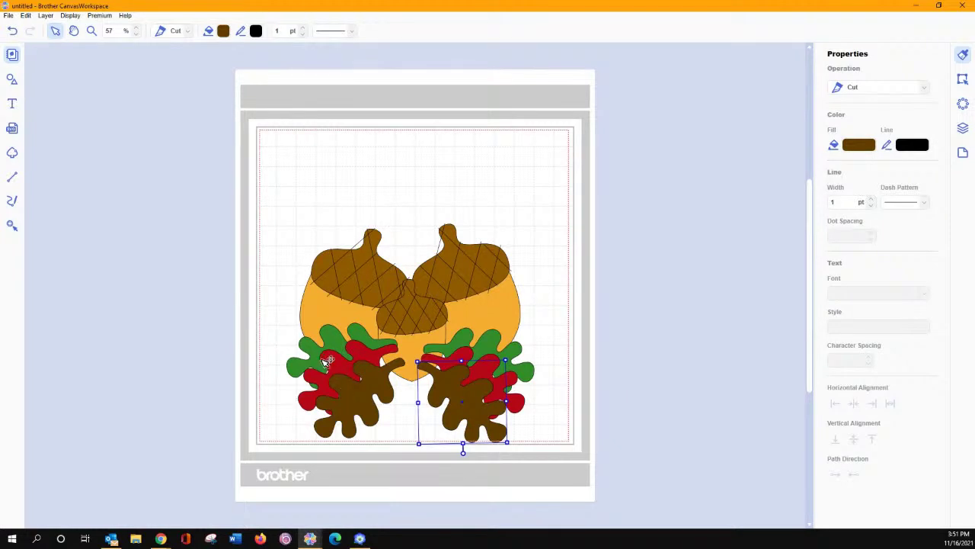
# Send all six oak leaves backward together, placing them behind the middle acorn
pyautogui.click(326, 363)
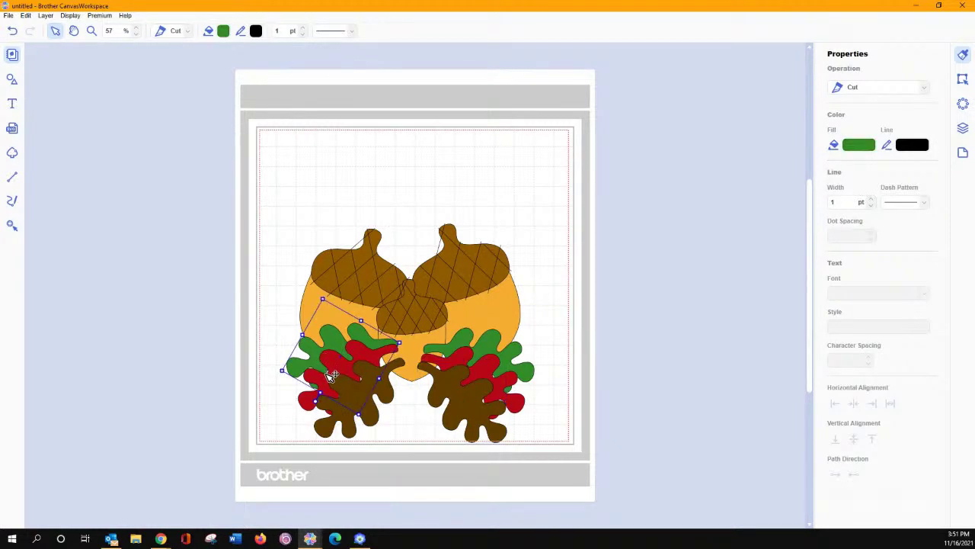
pyautogui.keyDown('shift'); pyautogui.click(330, 380); pyautogui.keyUp('shift')
pyautogui.keyDown('shift'); pyautogui.click(353, 432); pyautogui.keyUp('shift')
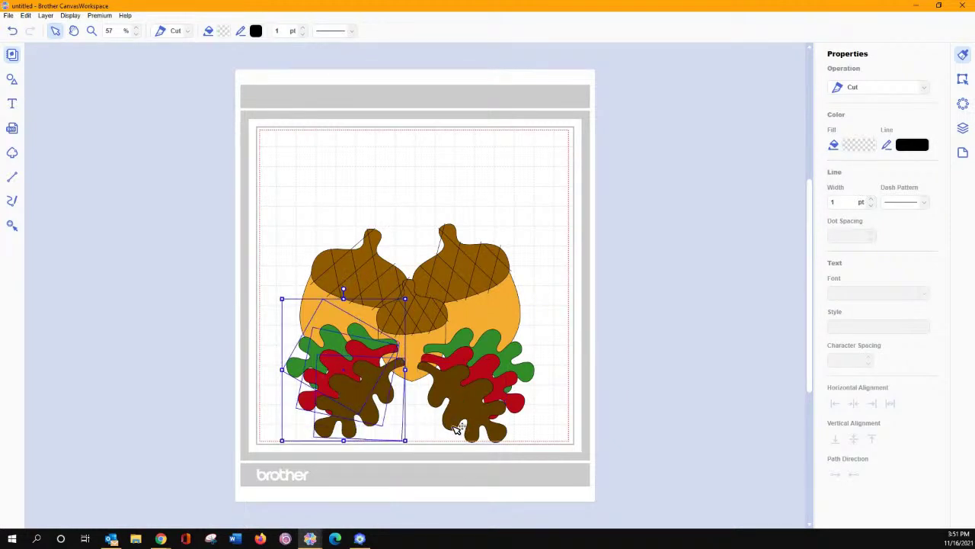
pyautogui.keyDown('shift'); pyautogui.click(473, 404); pyautogui.keyUp('shift')
pyautogui.keyDown('shift'); pyautogui.click(491, 375); pyautogui.keyUp('shift')
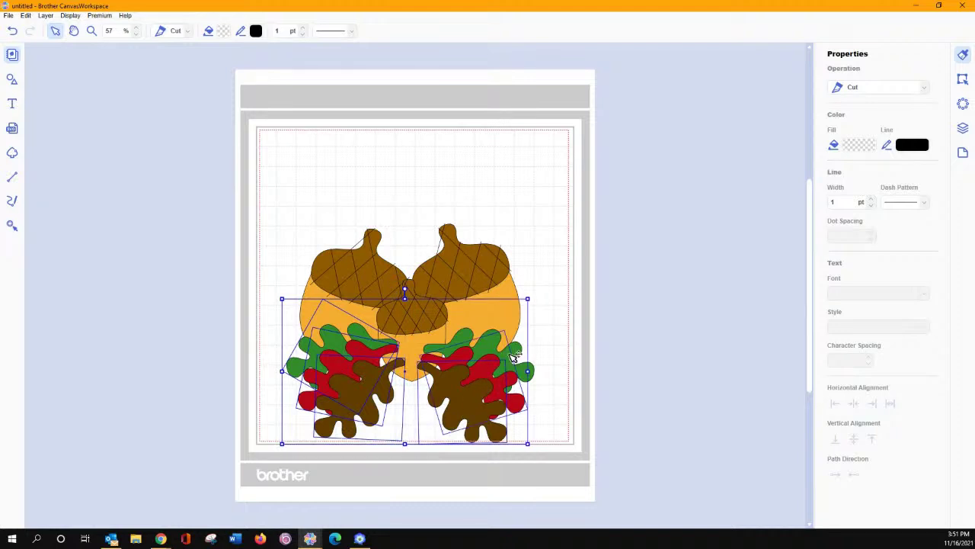
pyautogui.keyDown('shift'); pyautogui.click(521, 355); pyautogui.keyUp('shift')
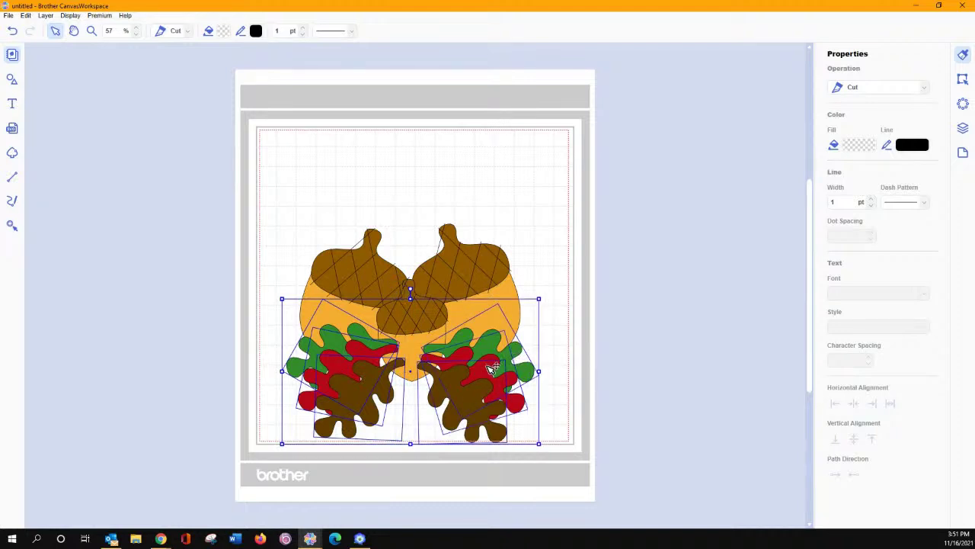
pyautogui.rightClick(489, 366)
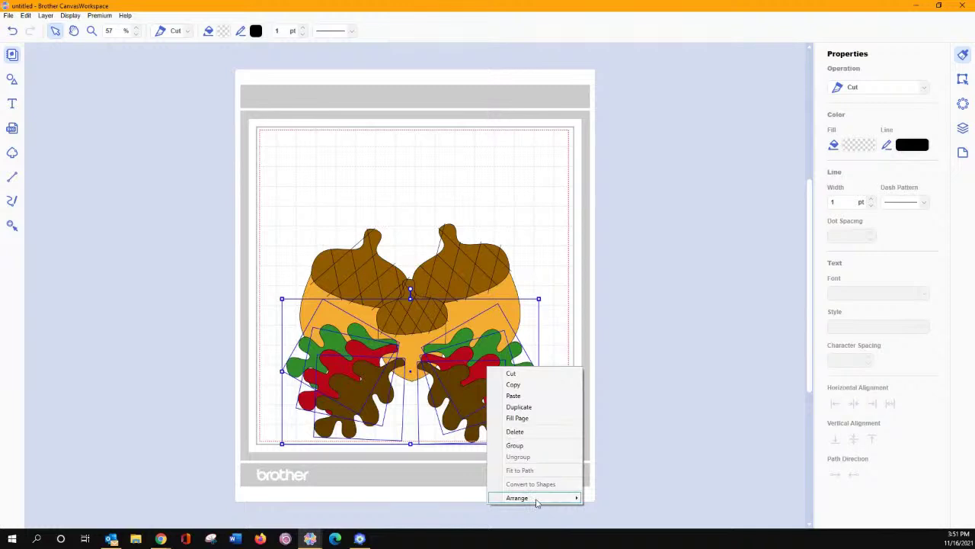
pyautogui.moveTo(537, 502)
pyautogui.click(610, 485)
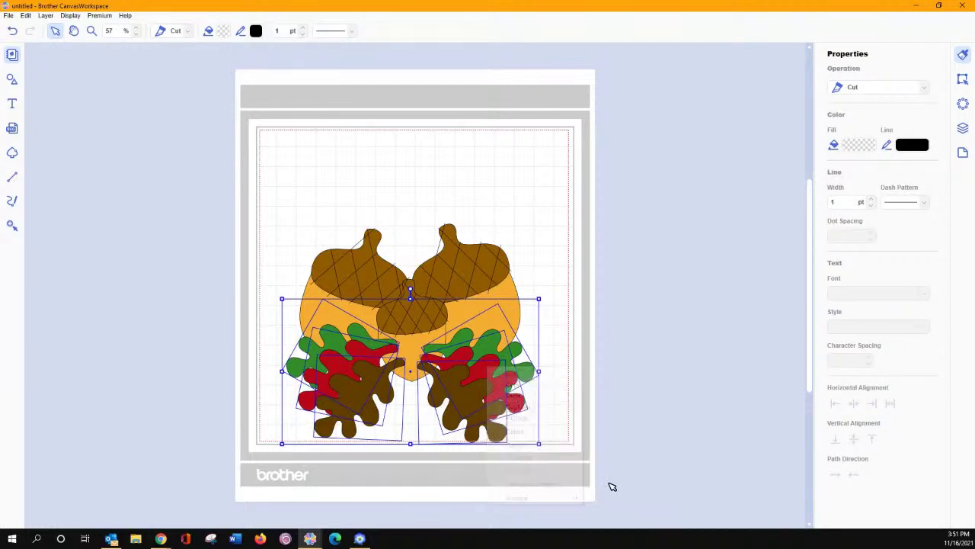
pyautogui.rightClick(474, 404)
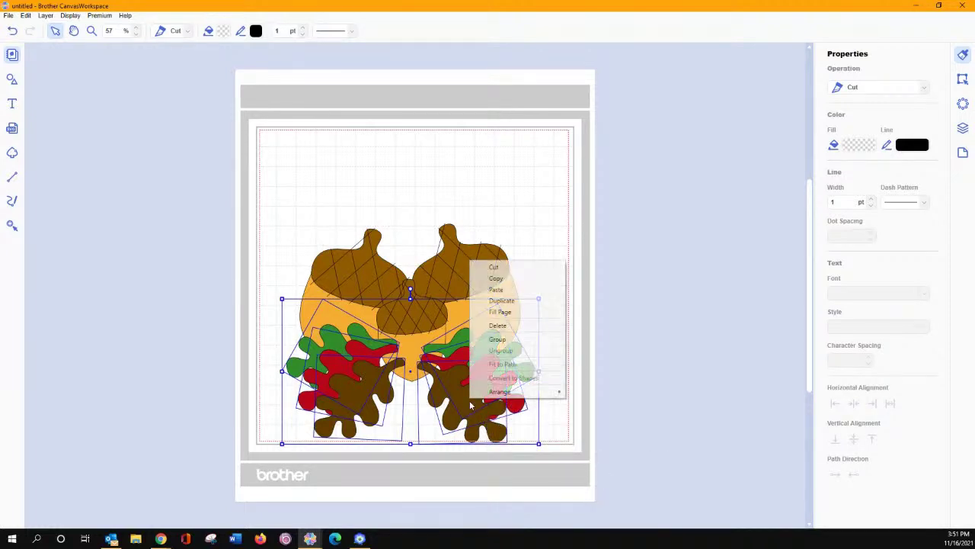
pyautogui.moveTo(499, 392)
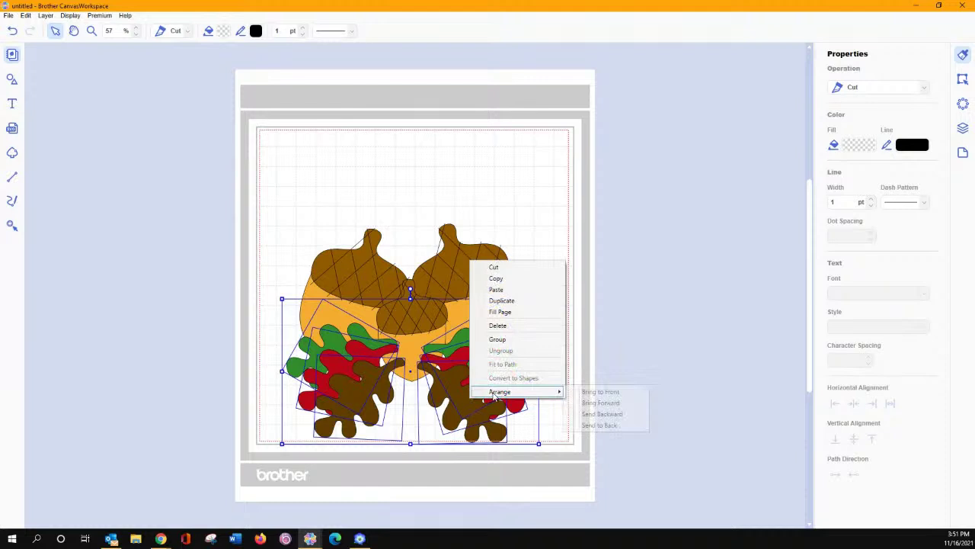
pyautogui.click(620, 414)
pyautogui.click(631, 346)
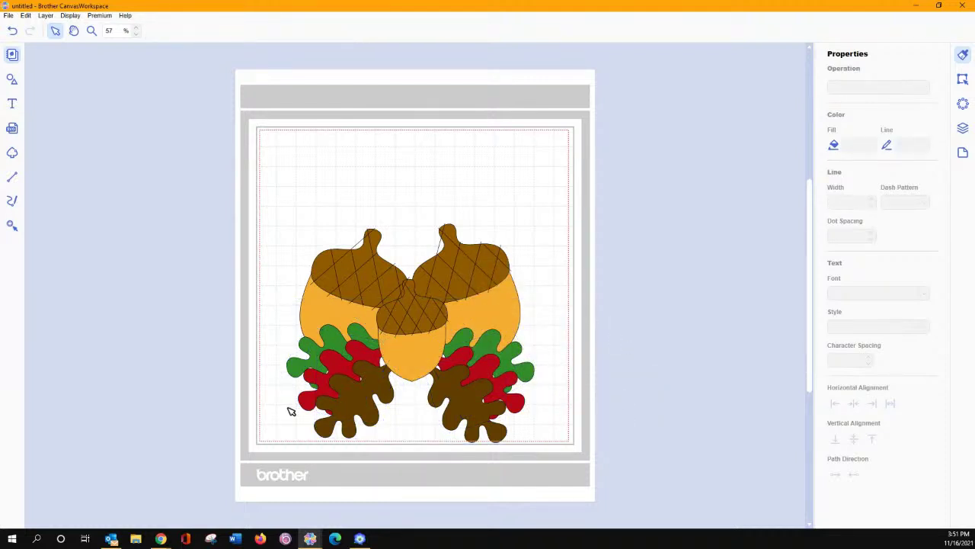
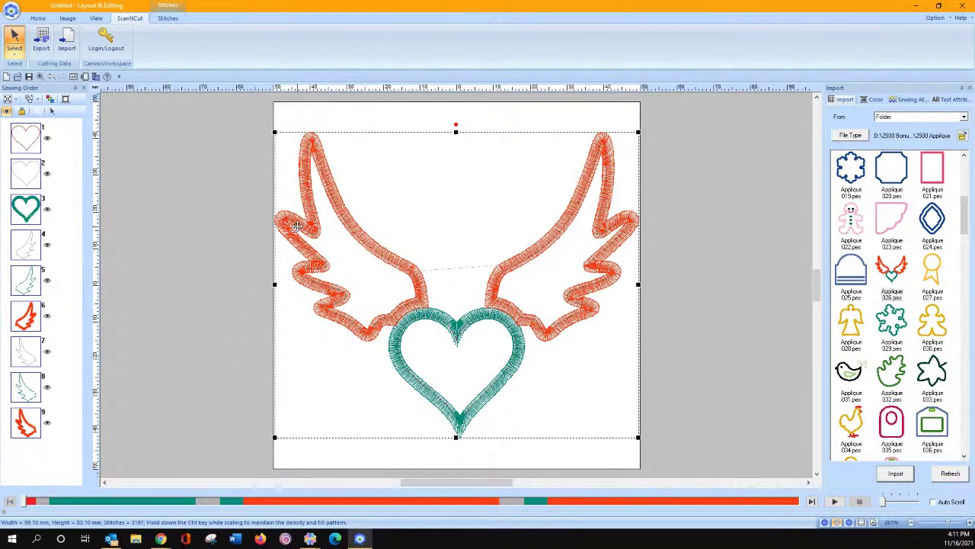
# In Layout & Editing, divide the winged heart applique stitches by color
pyautogui.click(169, 19)
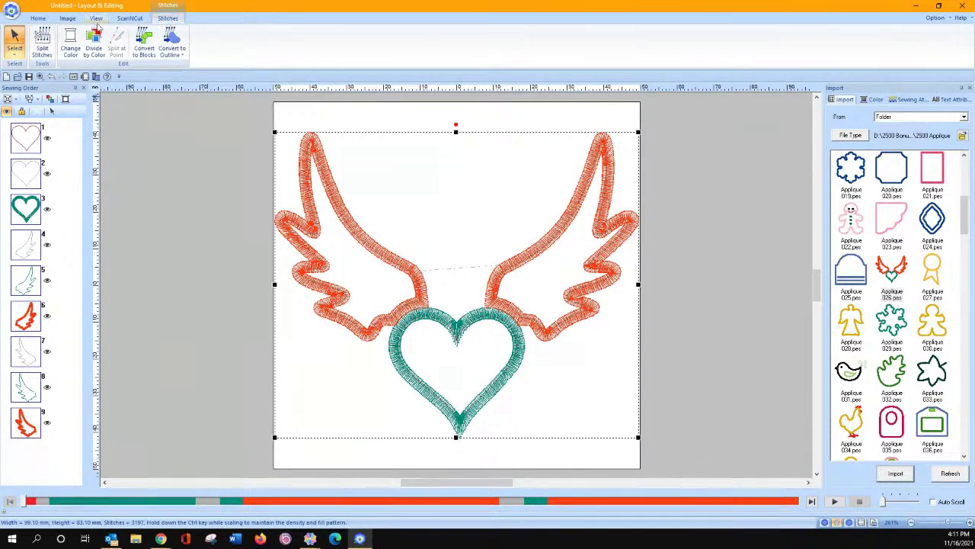
pyautogui.click(94, 46)
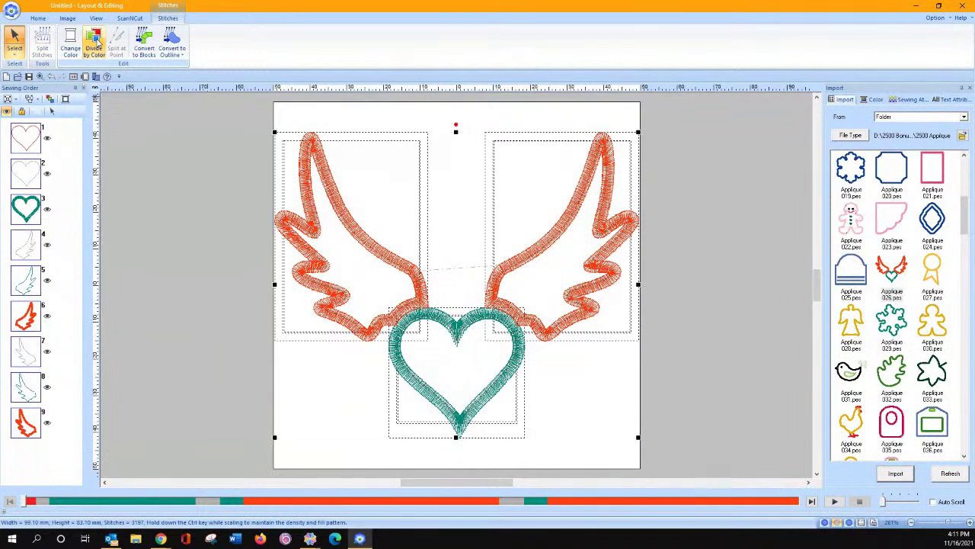
pyautogui.click(194, 155)
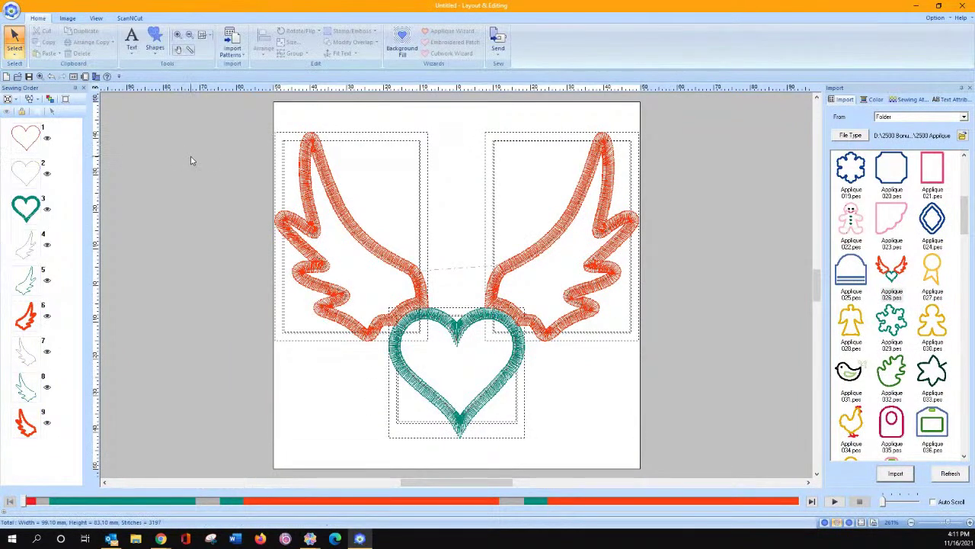
# Delete the heart's teal satin outline from the design and restore it
pyautogui.click(29, 212)
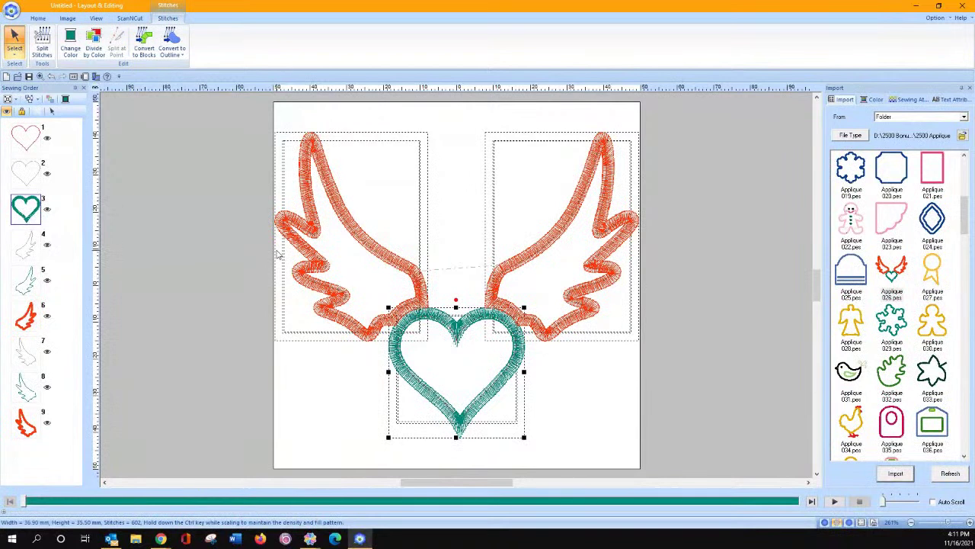
pyautogui.press('Delete')
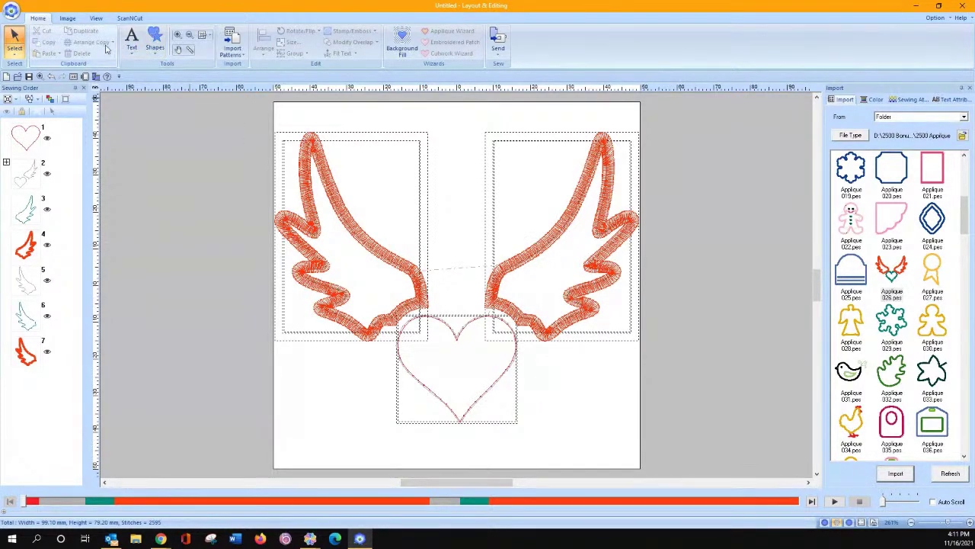
pyautogui.hotkey('ctrl', 'v')
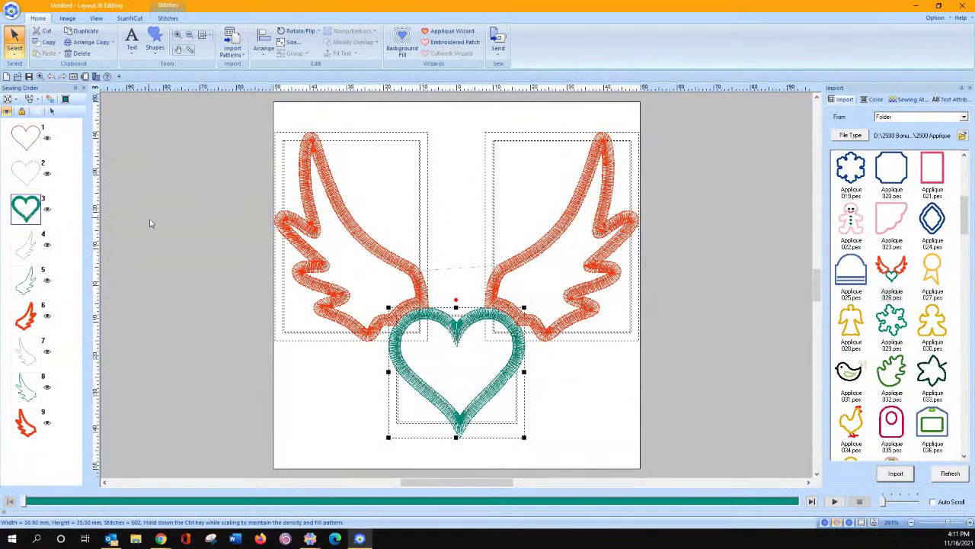
# Use Split Stitches to separate the satin section along the right wing's lower inner edge where it meets the heart
pyautogui.click(27, 314)
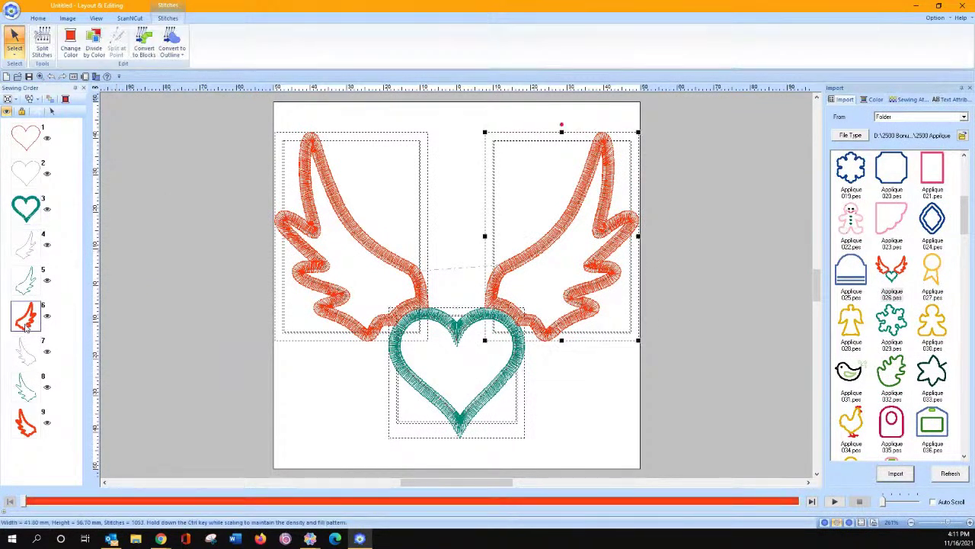
pyautogui.click(52, 56)
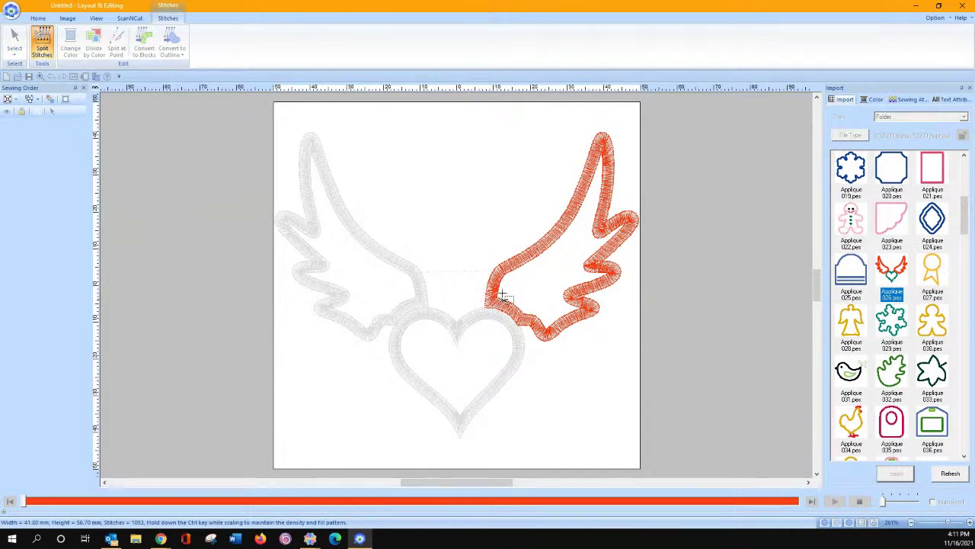
pyautogui.click(482, 313)
pyautogui.click(540, 352)
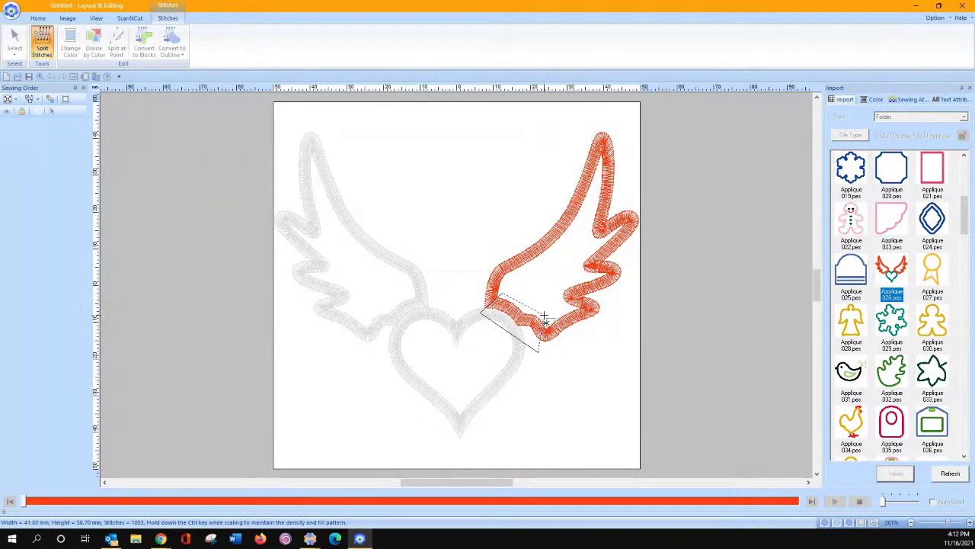
pyautogui.doubleClick(508, 292)
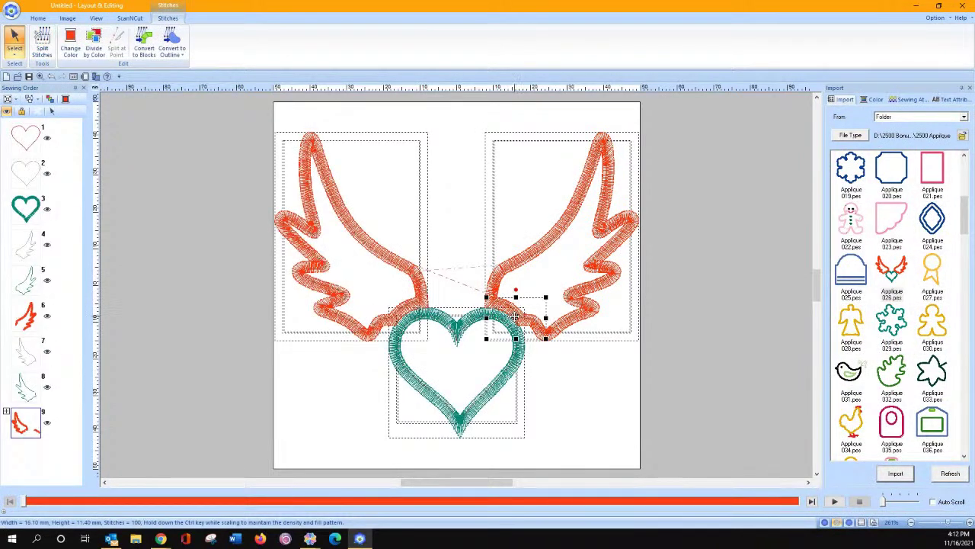
pyautogui.click(490, 374)
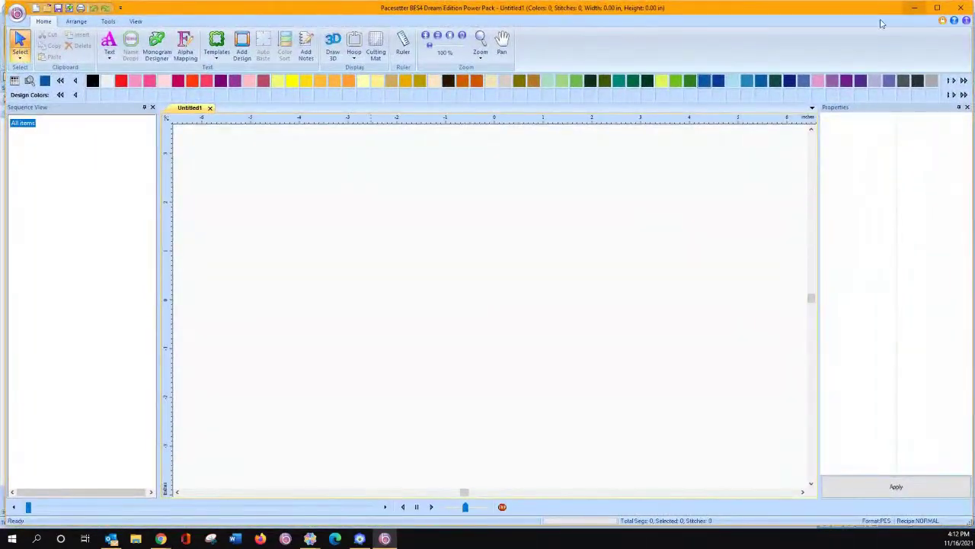
# In Pacesetter BES4, start merging a design and browse to the 2500 Applique folder inside 2500 Bonus Designs on Data (D:)
pyautogui.click(937, 8)
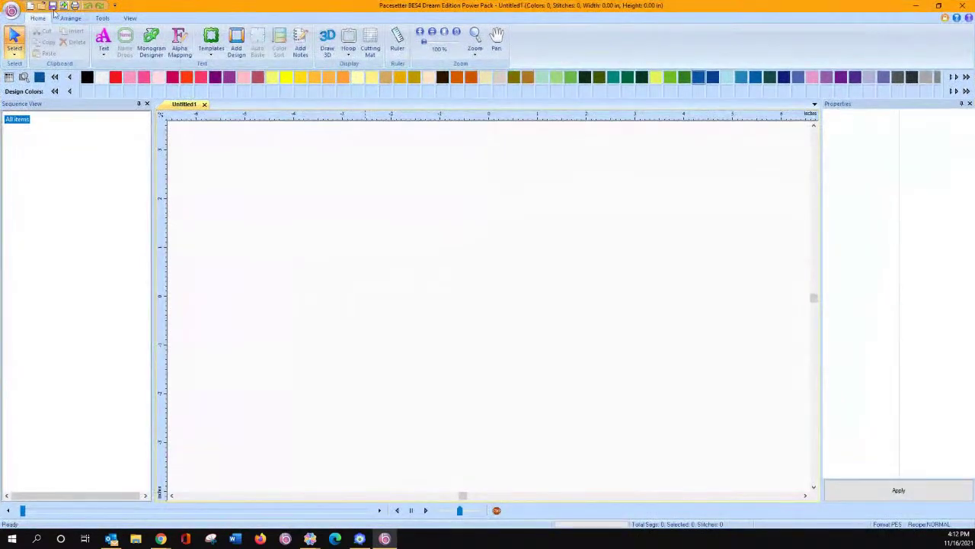
pyautogui.click(11, 11)
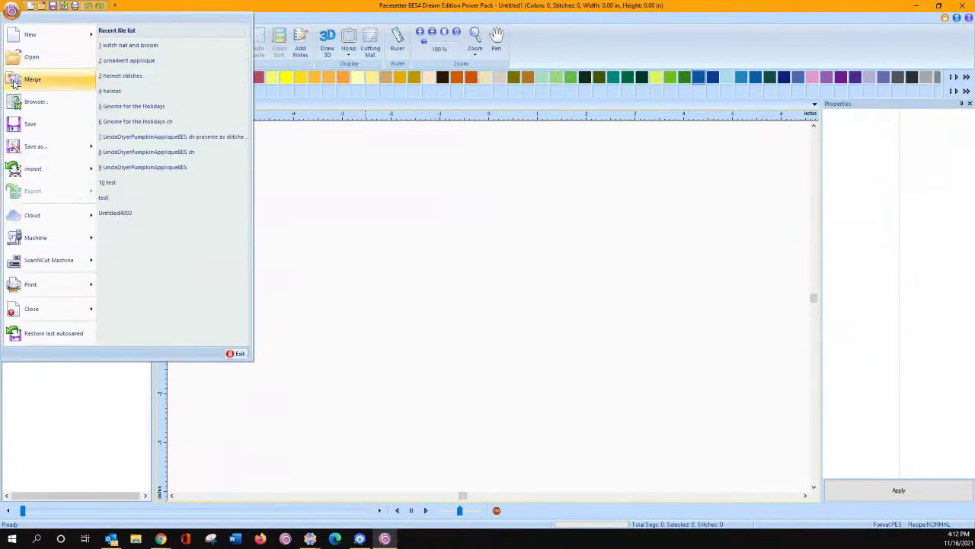
pyautogui.click(14, 80)
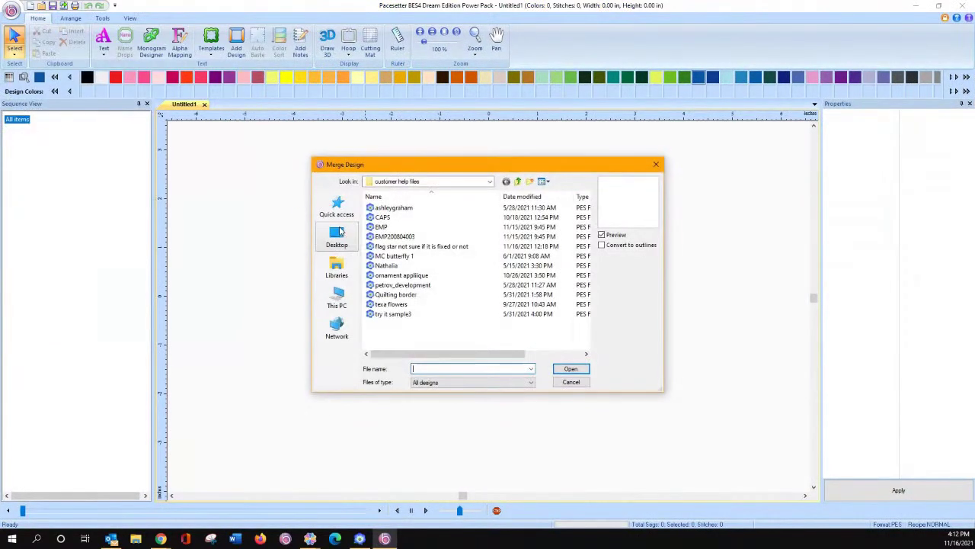
pyautogui.click(338, 297)
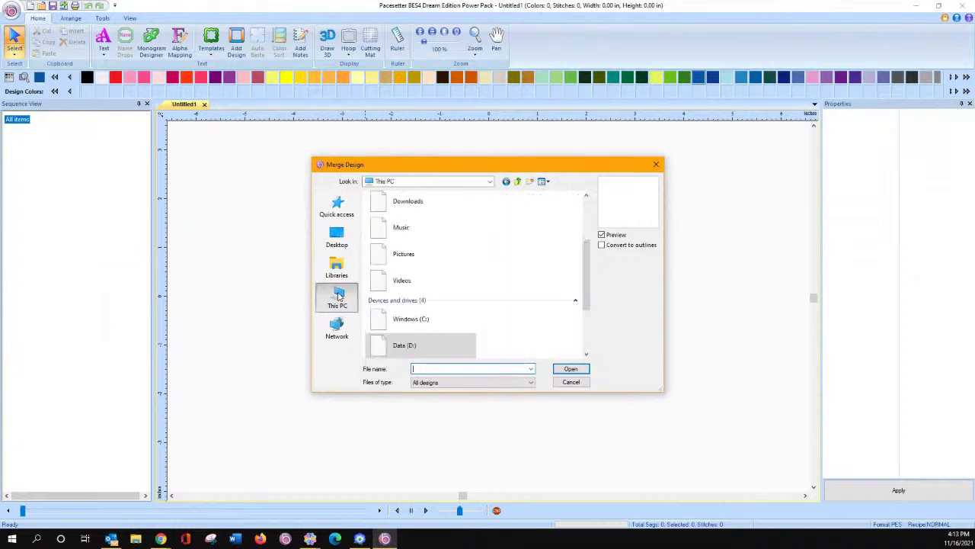
pyautogui.doubleClick(404, 346)
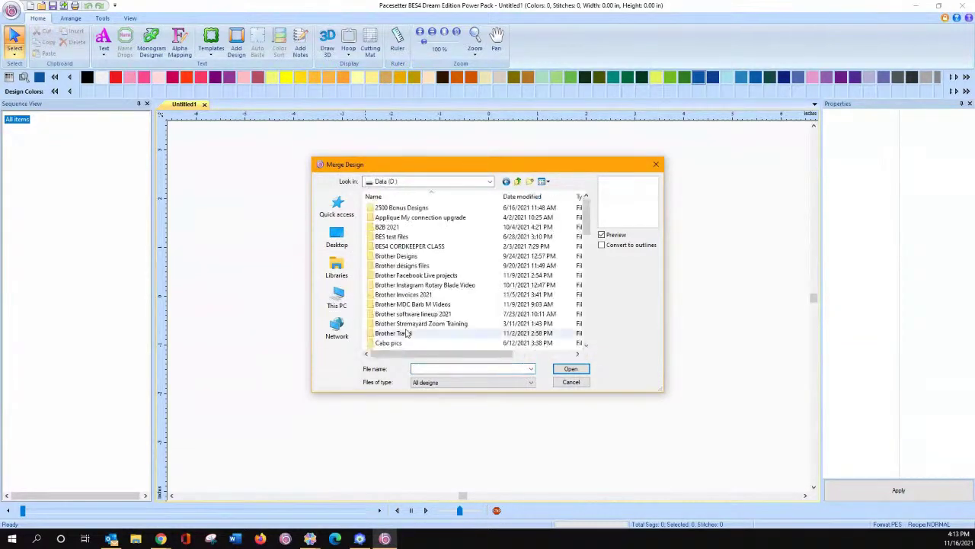
pyautogui.doubleClick(384, 209)
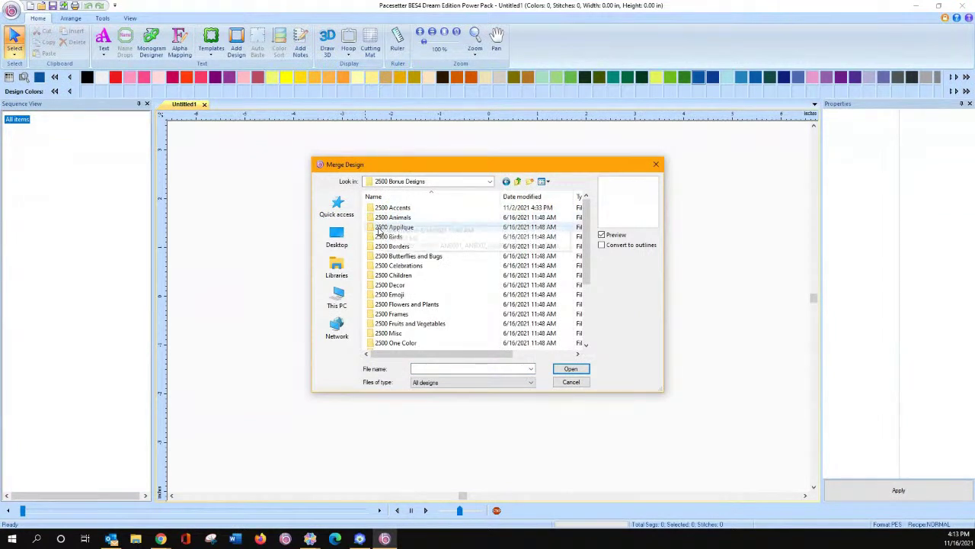
pyautogui.doubleClick(381, 227)
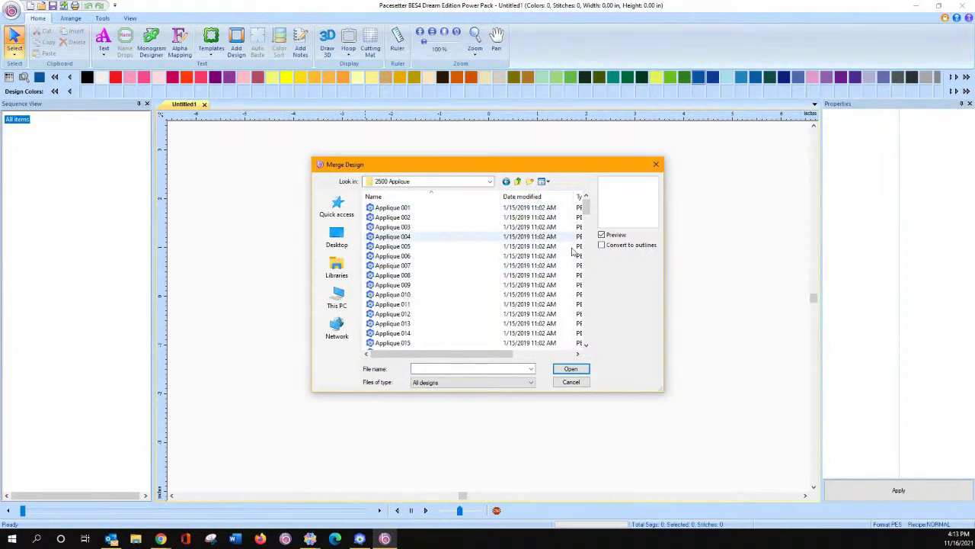
# Show the folder's designs as thumbnails and merge the winged heart applique into the blank design
pyautogui.click(546, 182)
pyautogui.click(564, 217)
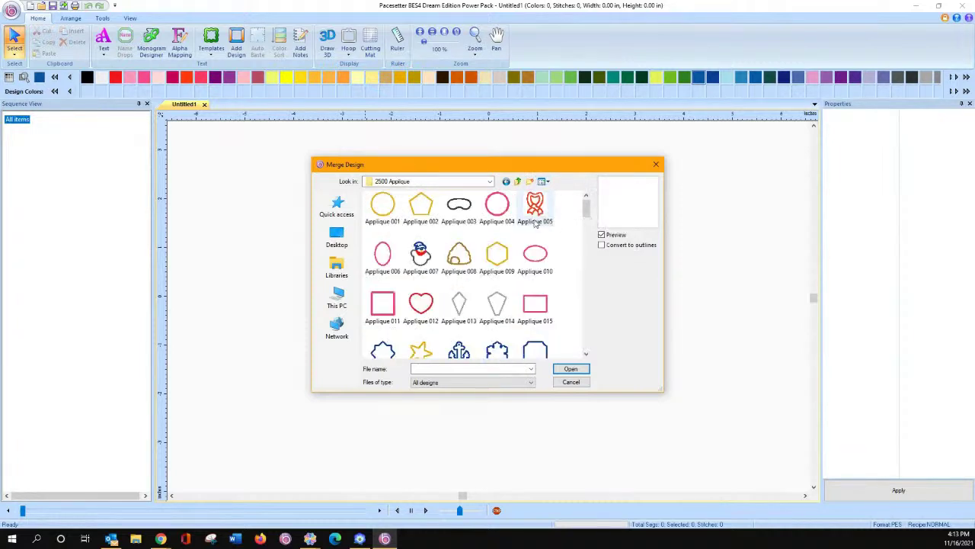
pyautogui.moveTo(587, 214); pyautogui.dragTo(587, 229)
pyautogui.click(382, 309)
pyautogui.doubleClick(383, 315)
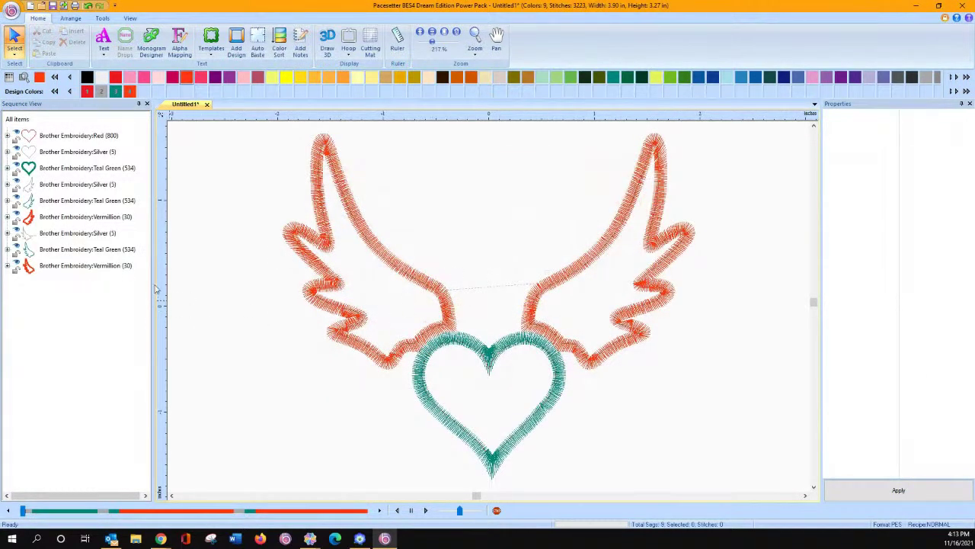
# Delete the heart's teal satin outline and insert a color stop in the right wing's satin stitching near its inner corner
pyautogui.click(86, 169)
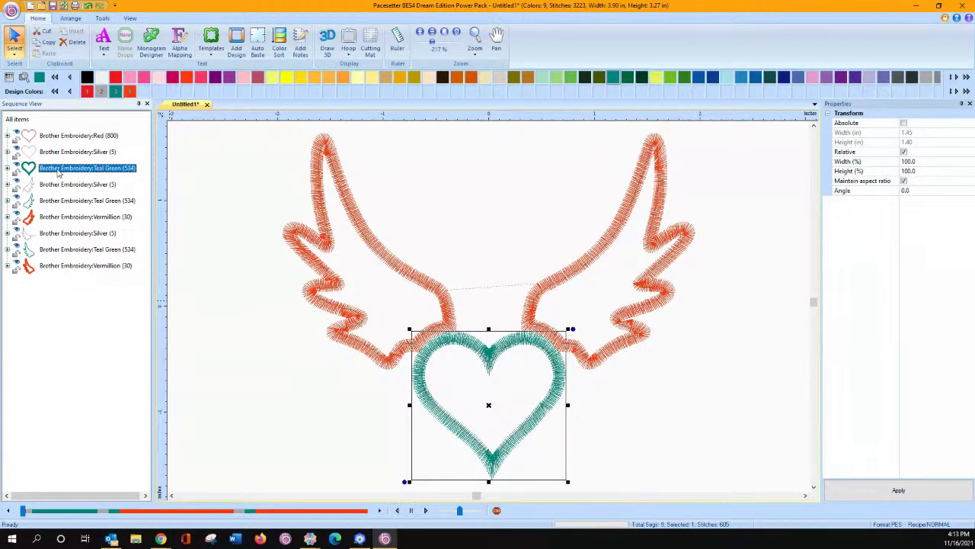
pyautogui.press('Delete')
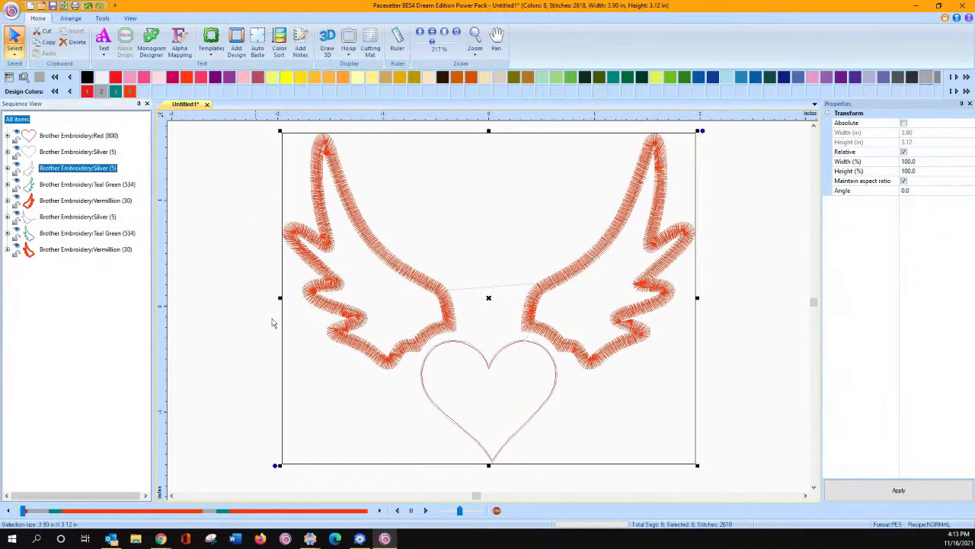
pyautogui.click(76, 200)
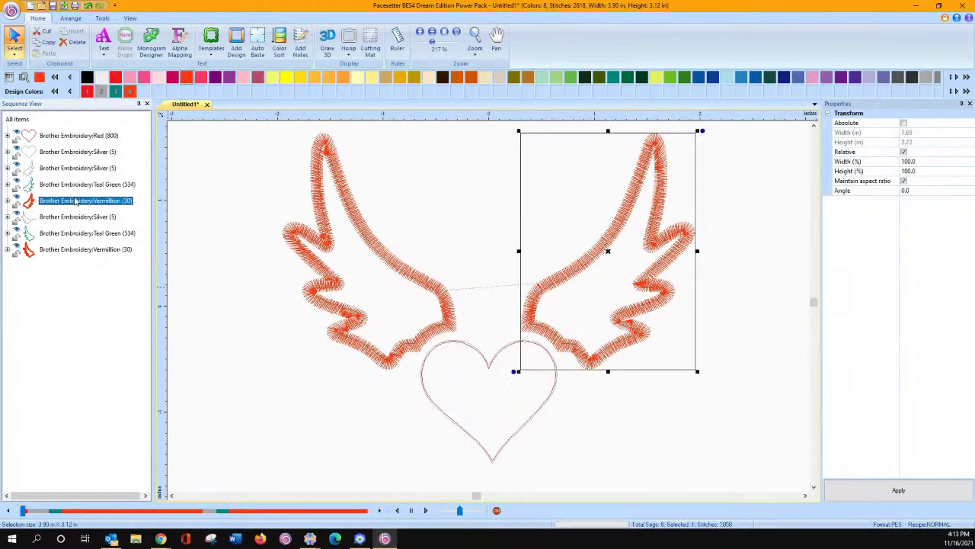
pyautogui.moveTo(23, 510)
pyautogui.mouseDown()
pyautogui.moveTo(84, 506)
pyautogui.moveTo(75, 503)
pyautogui.mouseUp()
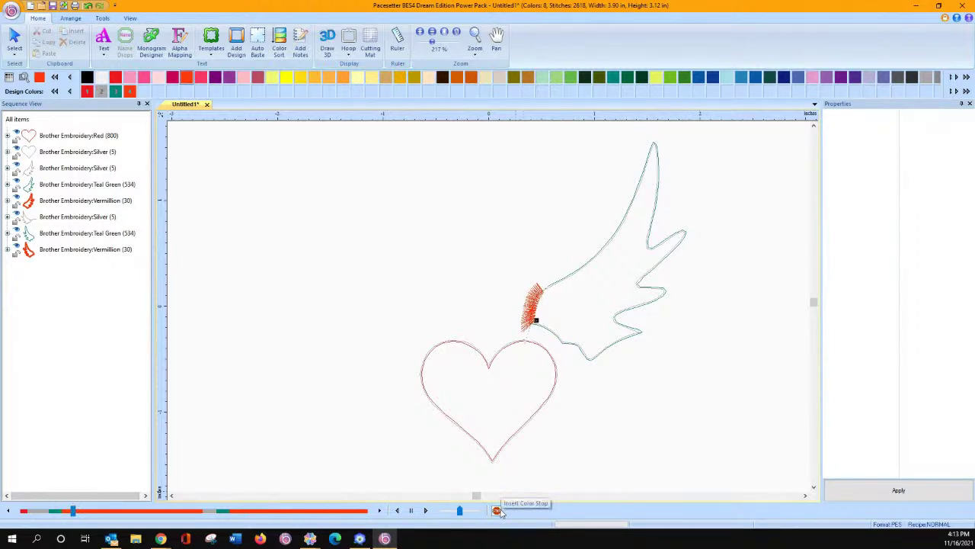
pyautogui.click(498, 511)
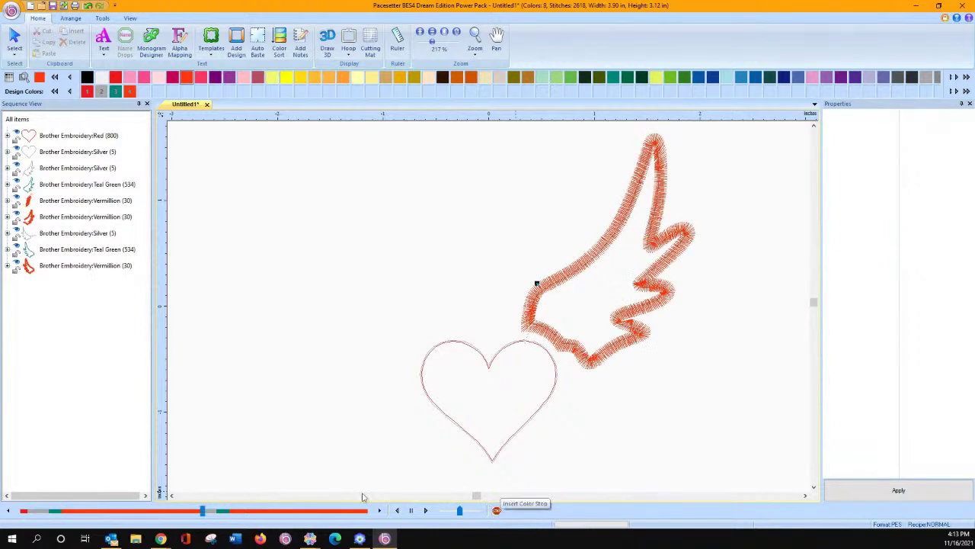
# Undo the color stop and the deletion of the heart's teal outline
pyautogui.moveTo(203, 511); pyautogui.dragTo(66, 523)
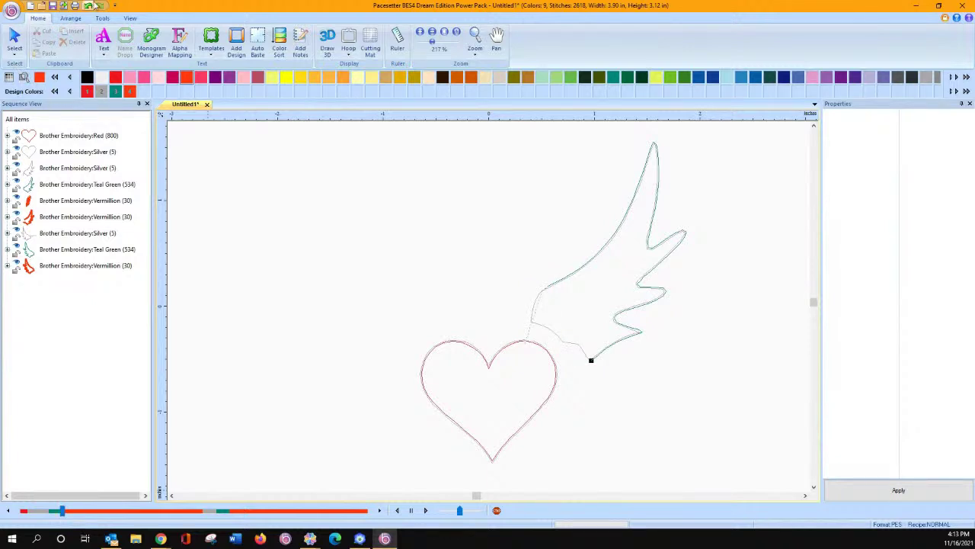
pyautogui.click(88, 8)
pyautogui.click(89, 8)
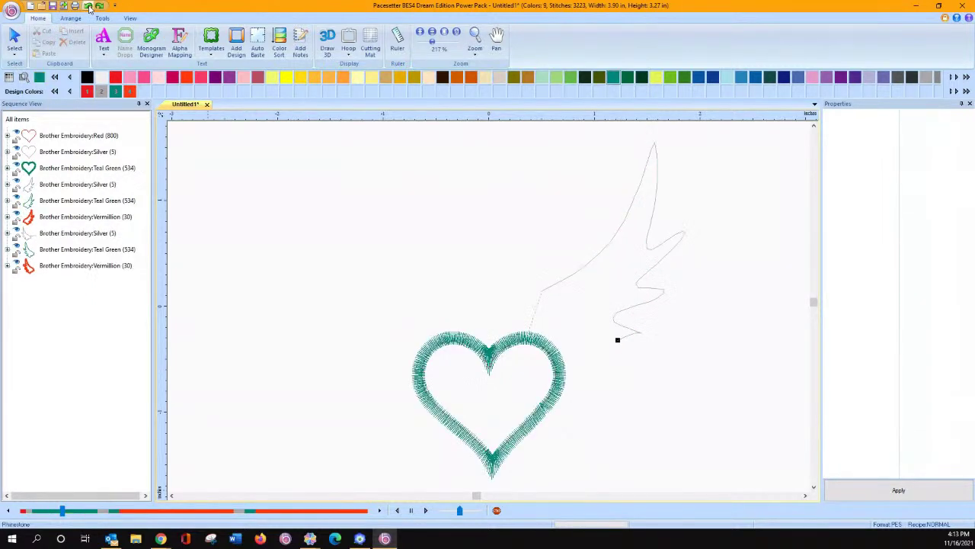
pyautogui.click(63, 512)
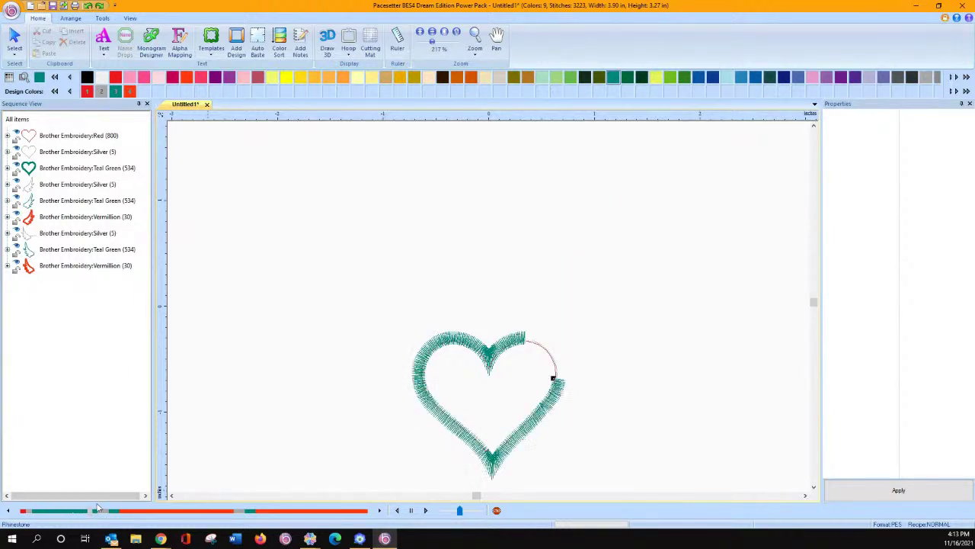
# Delete the heart's teal satin outline and insert a color stop at the lower end of the right wing's short inner satin section
pyautogui.click(37, 174)
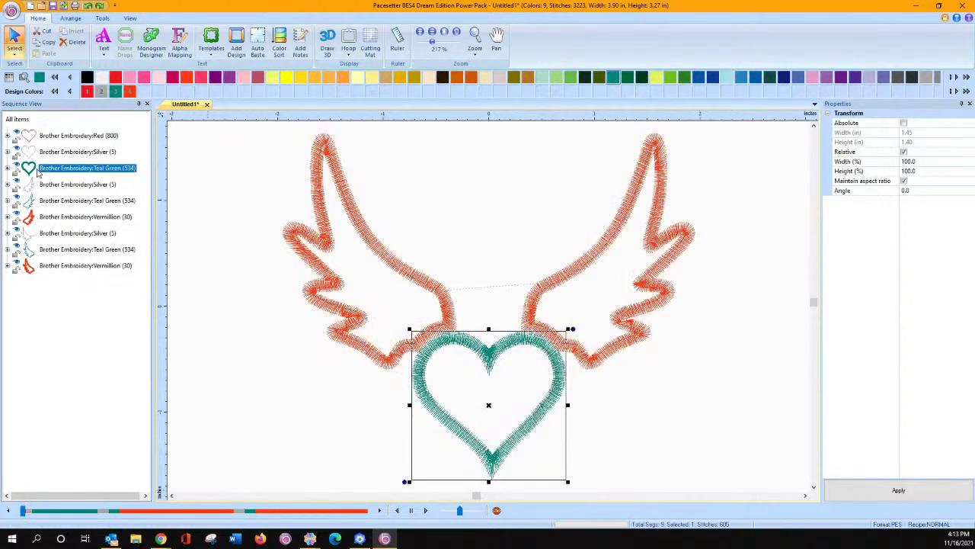
pyautogui.press('Delete')
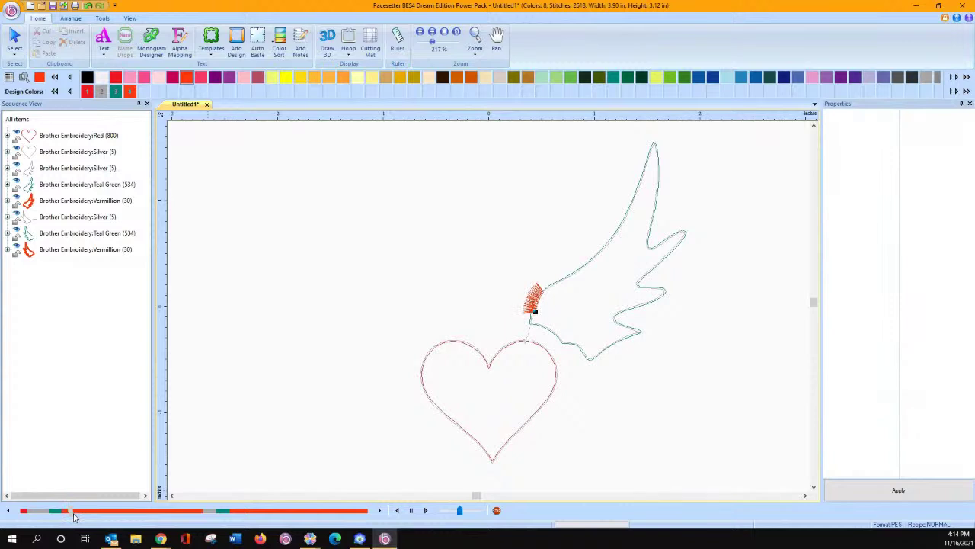
pyautogui.moveTo(78, 515); pyautogui.dragTo(73, 513)
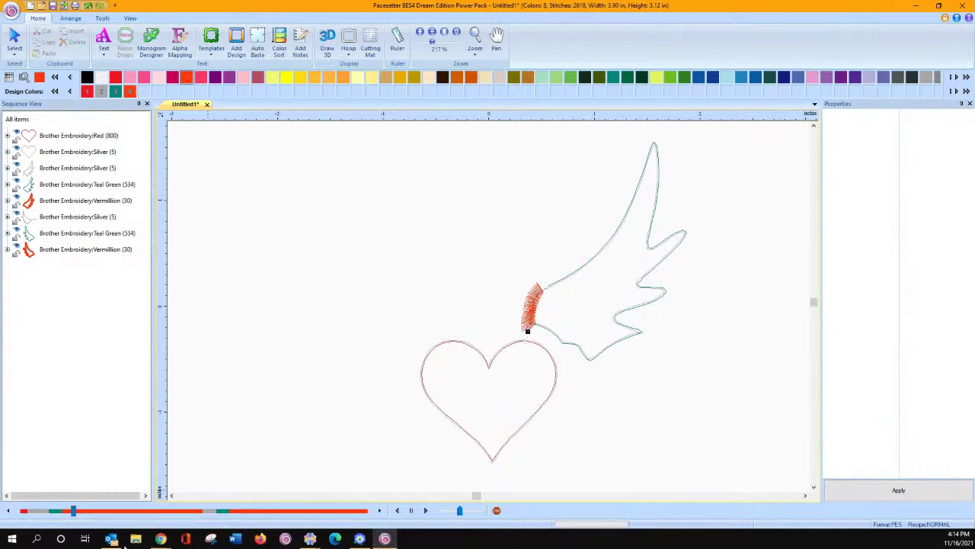
pyautogui.click(497, 511)
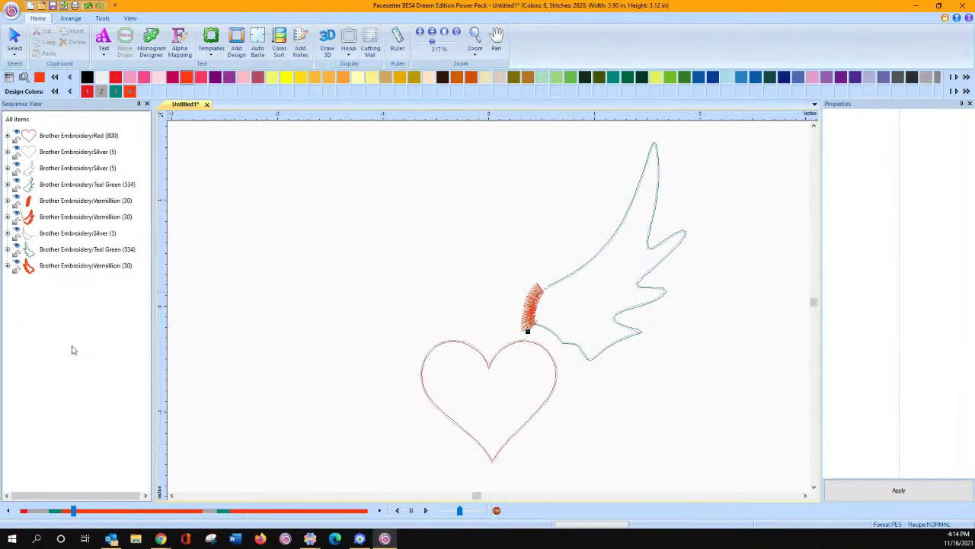
# Recolor the separated short inner satin section of the right wing to Harvest Gold (206)
pyautogui.moveTo(74, 510)
pyautogui.mouseDown()
pyautogui.moveTo(99, 515)
pyautogui.moveTo(175, 451)
pyautogui.moveTo(206, 443)
pyautogui.mouseUp()
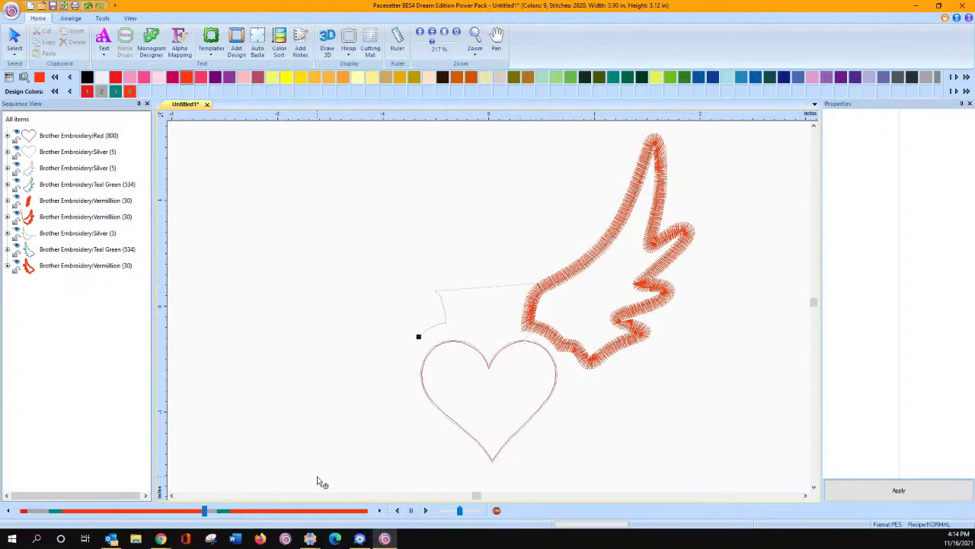
pyautogui.click(60, 200)
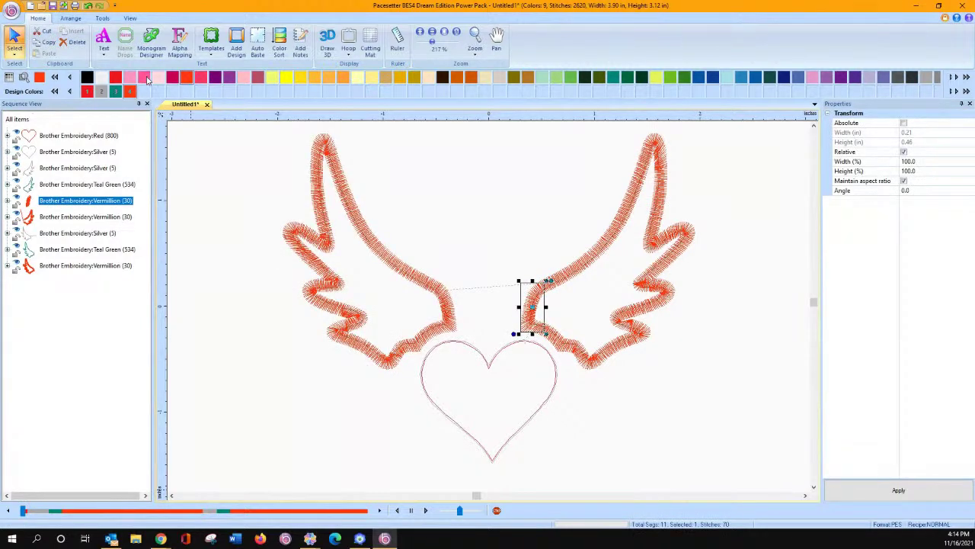
pyautogui.click(300, 77)
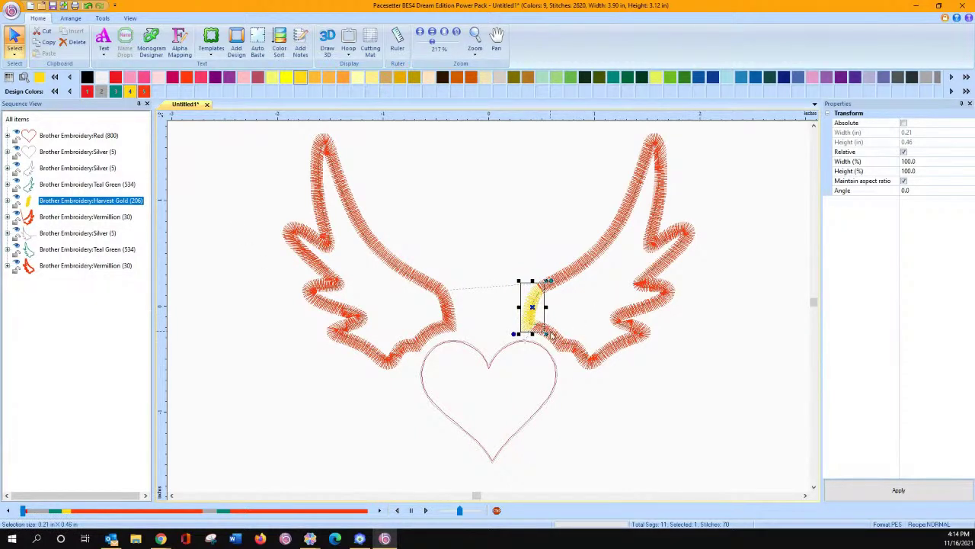
pyautogui.hotkey('ctrl', 'i')
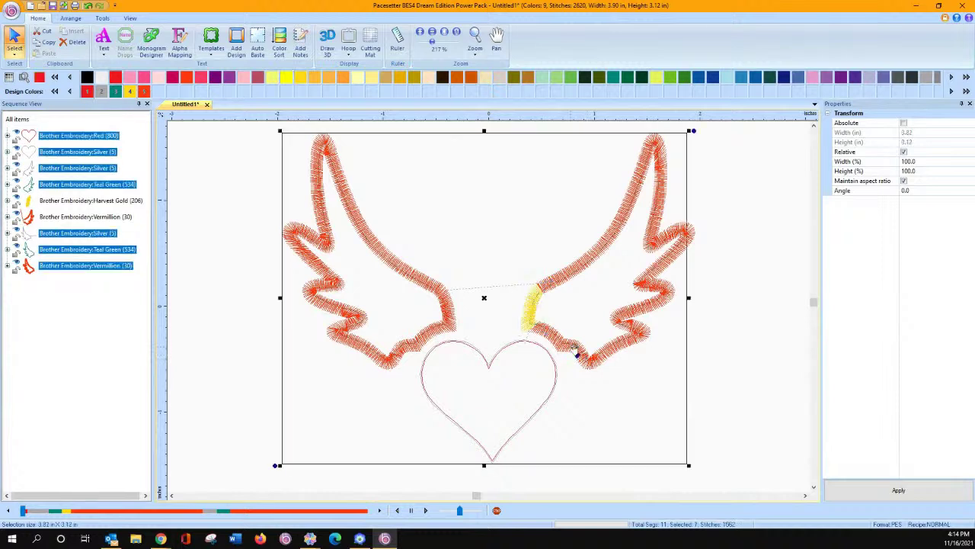
# Insert a color stop at the right wing's lowest tip and delete the separated satin section that runs along the heart
pyautogui.moveTo(23, 514); pyautogui.dragTo(86, 519)
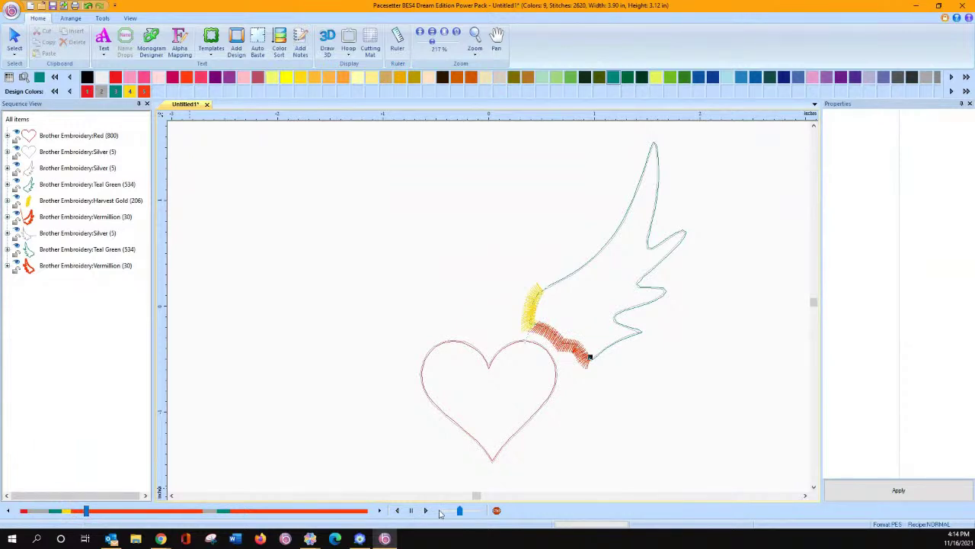
pyautogui.click(496, 511)
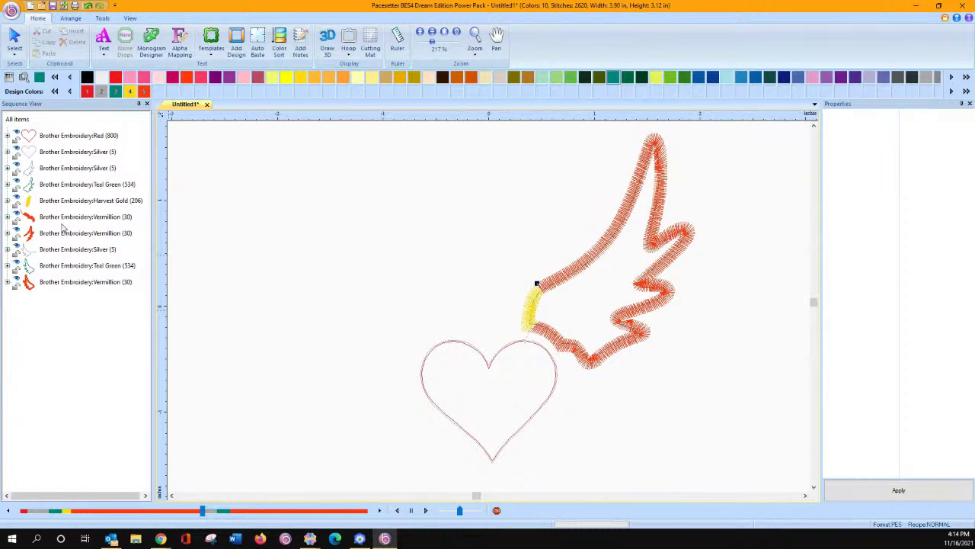
pyautogui.click(47, 218)
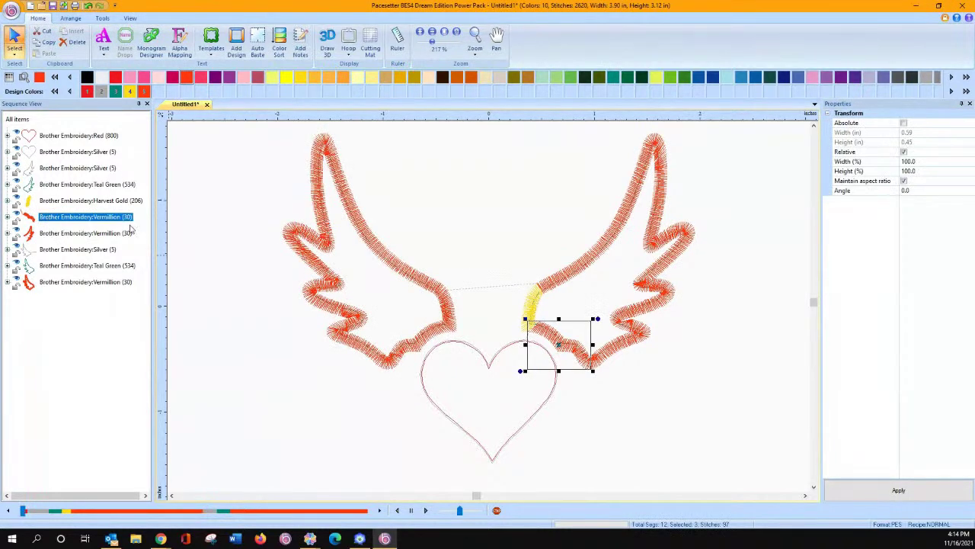
pyautogui.moveTo(129, 231); pyautogui.dragTo(141, 221)
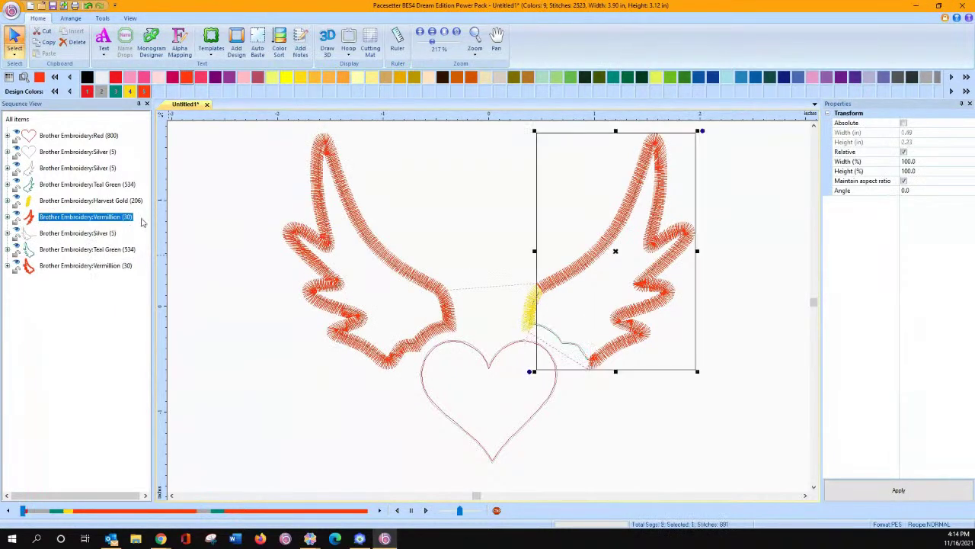
# Recolor the right wing's short inner satin section to Red (800) from the design colors
pyautogui.click(53, 200)
pyautogui.click(82, 96)
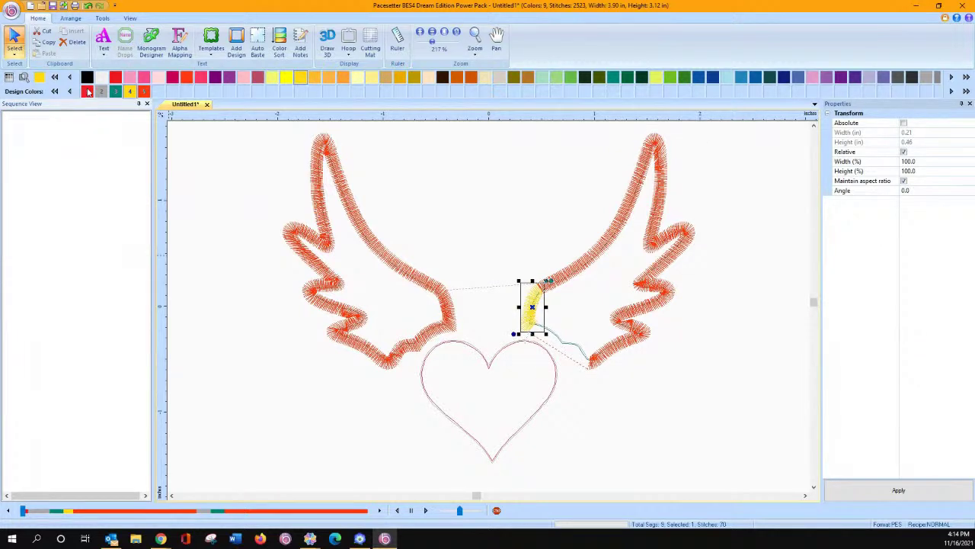
pyautogui.click(231, 323)
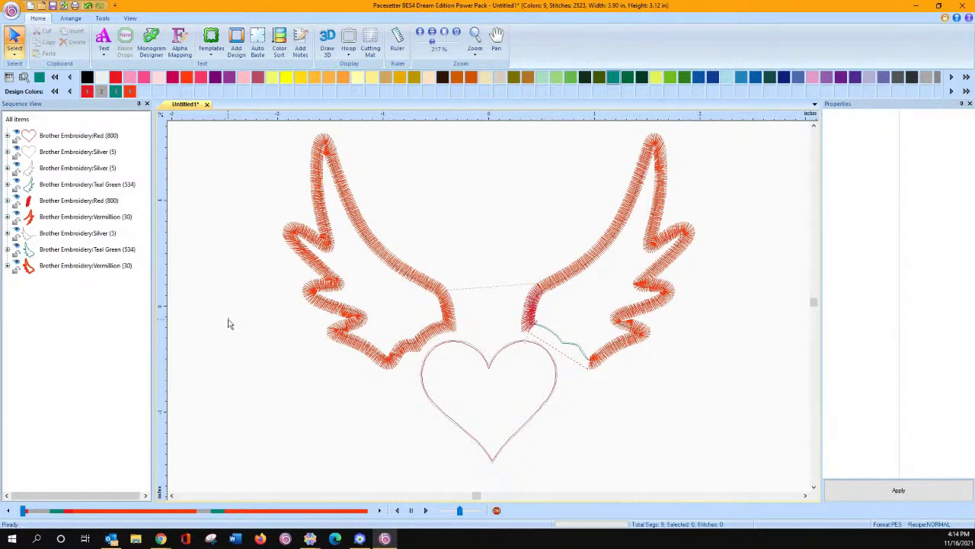
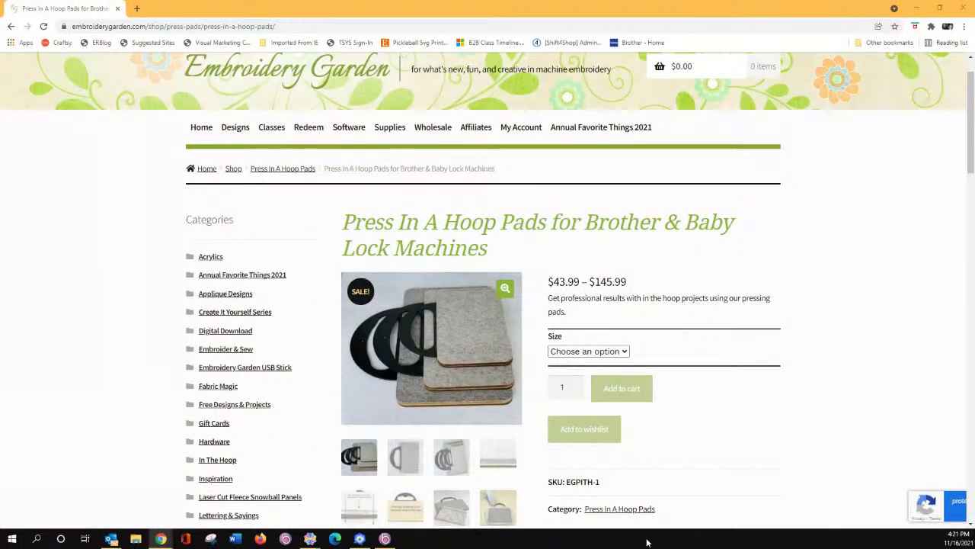
# Switch to Layout & Editing and launch Font Creator
pyautogui.click(359, 539)
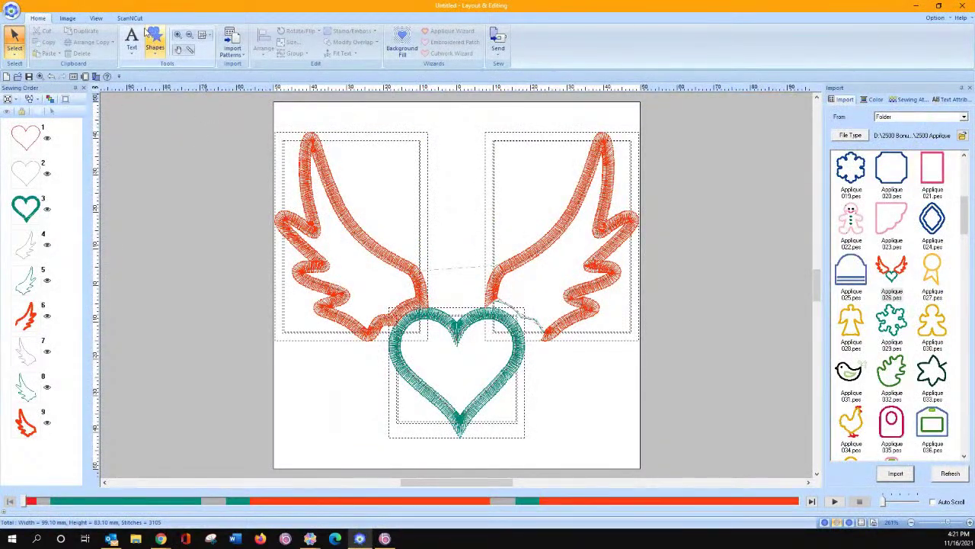
pyautogui.click(935, 17)
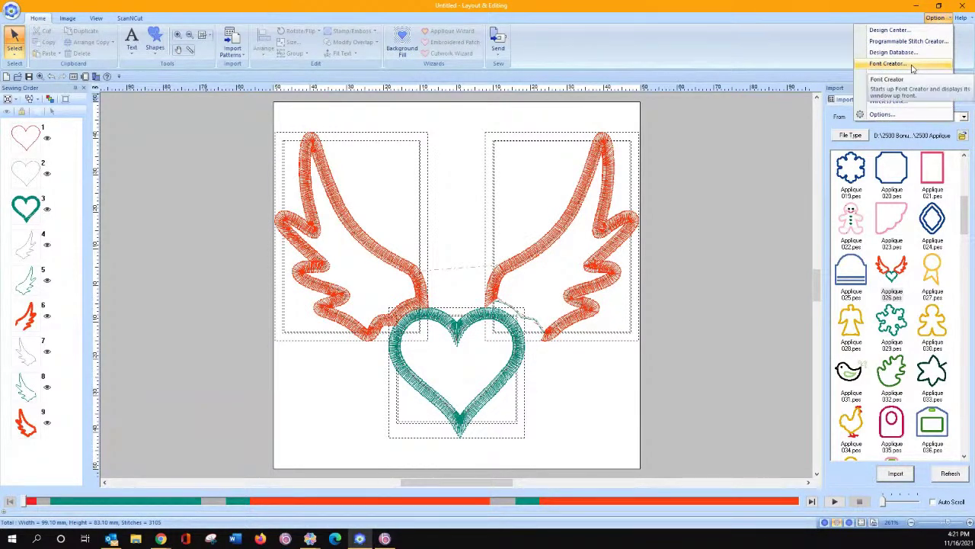
pyautogui.click(882, 62)
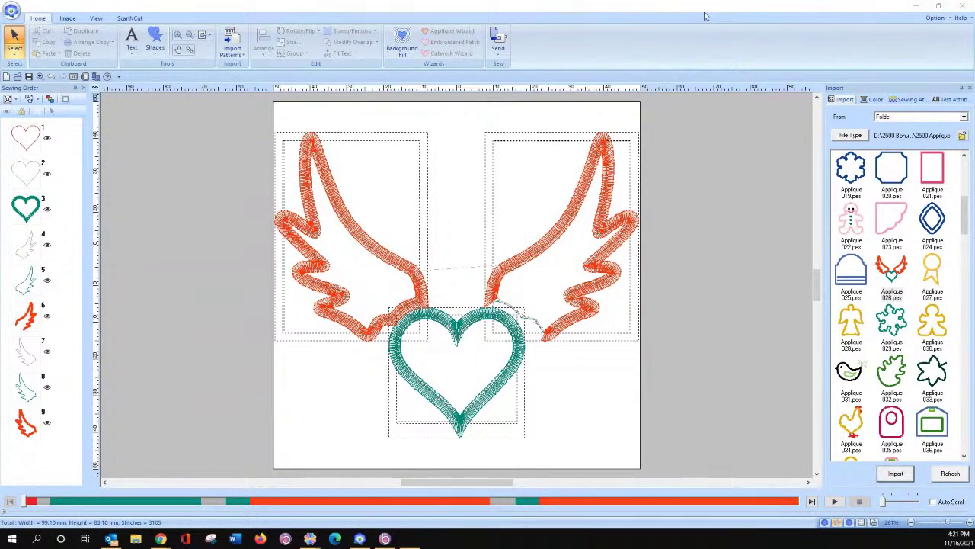
# Maximize the Font Creator window and start a new font mapping
pyautogui.moveTo(836, 127); pyautogui.dragTo(525, 58)
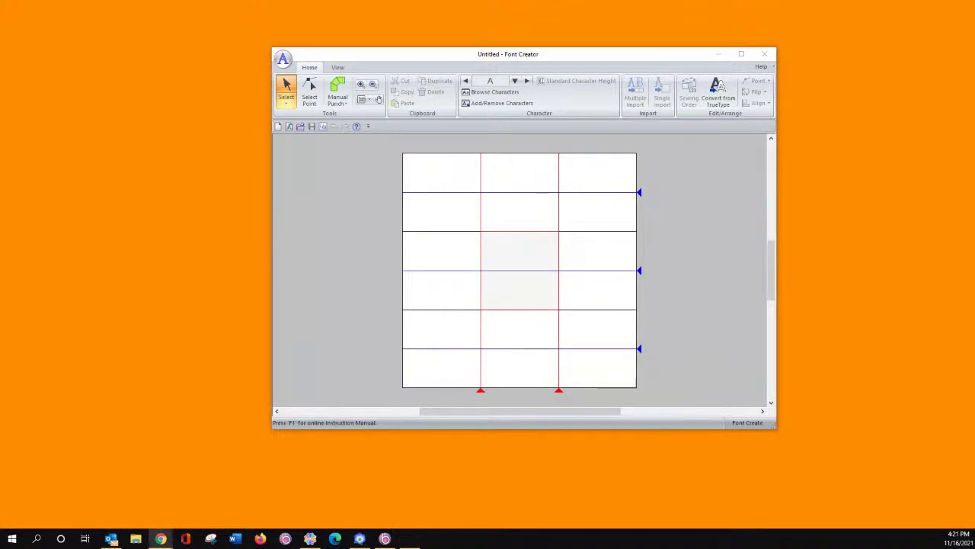
pyautogui.click(741, 53)
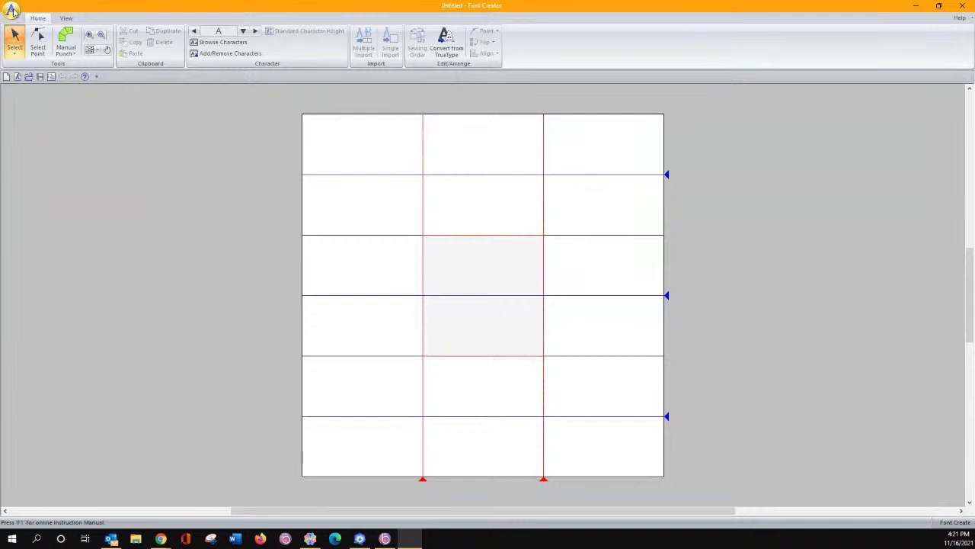
pyautogui.click(12, 12)
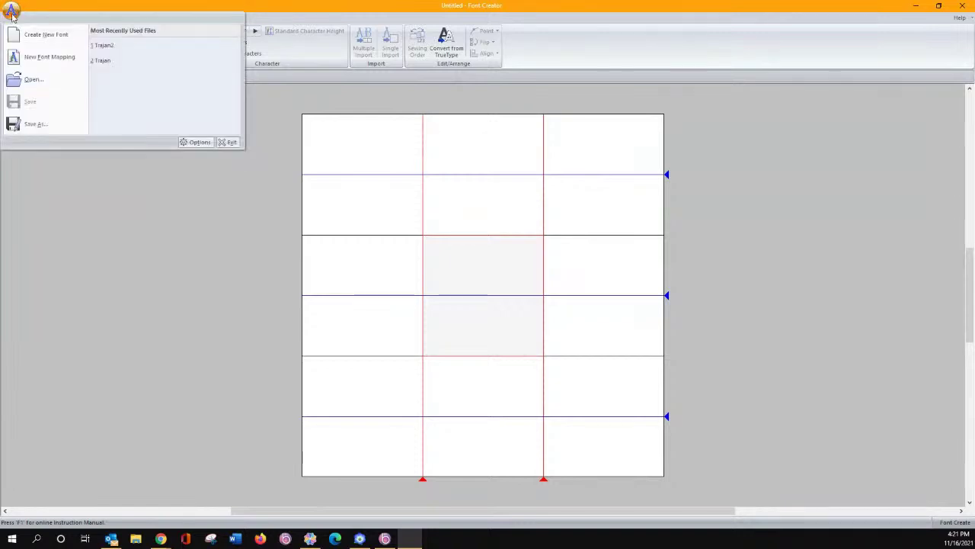
pyautogui.click(23, 61)
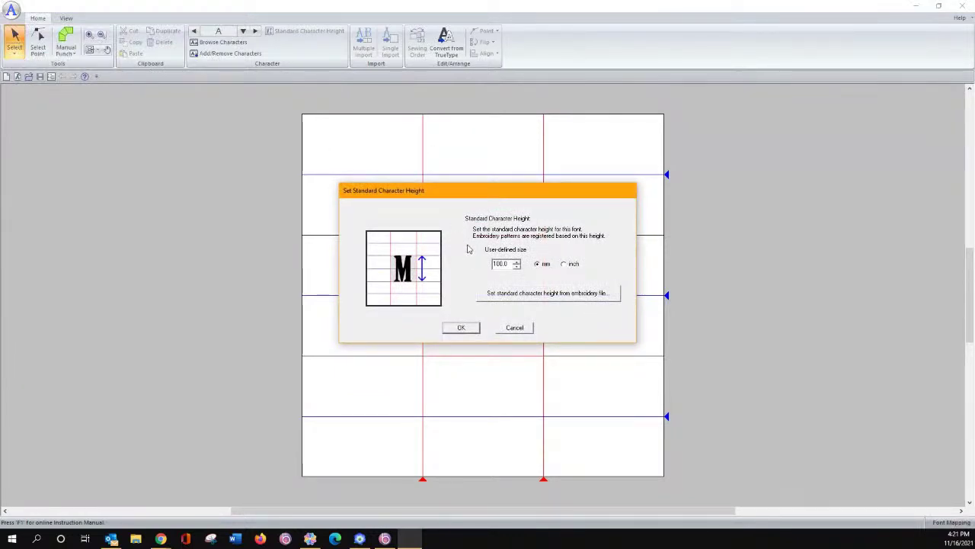
# Choose to set the standard character height from an embroidery file and load OneDrive's alpha mapping book files\Upper case letters folder
pyautogui.click(521, 296)
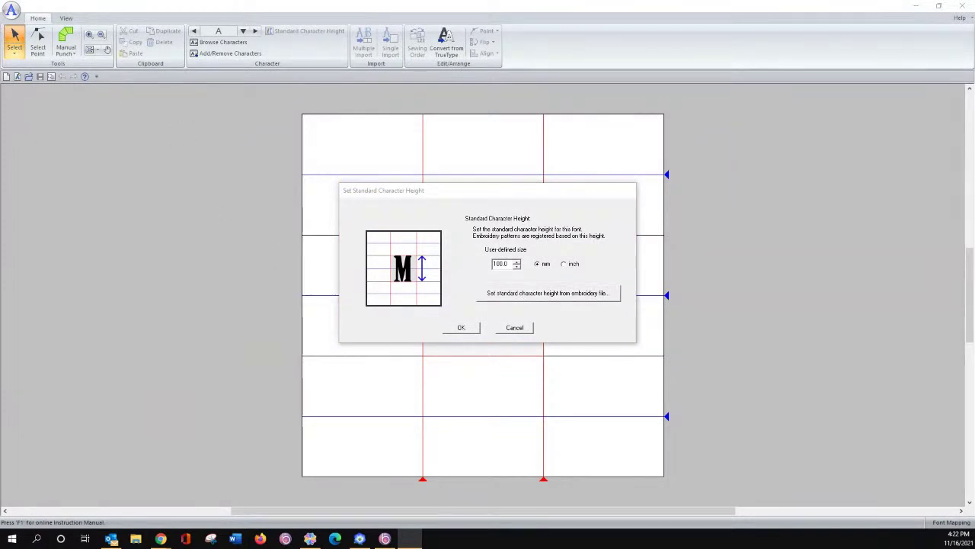
pyautogui.moveTo(642, 84); pyautogui.dragTo(423, 52)
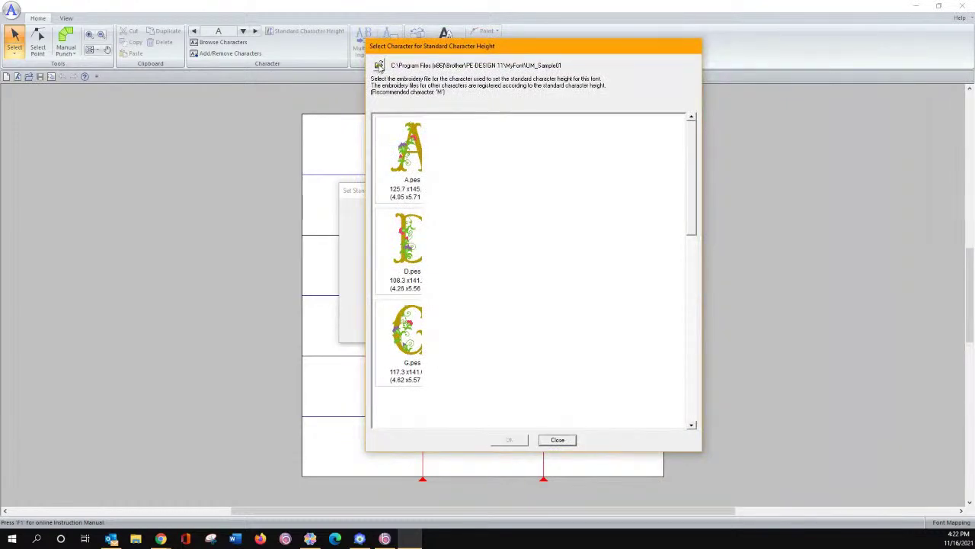
pyautogui.click(378, 66)
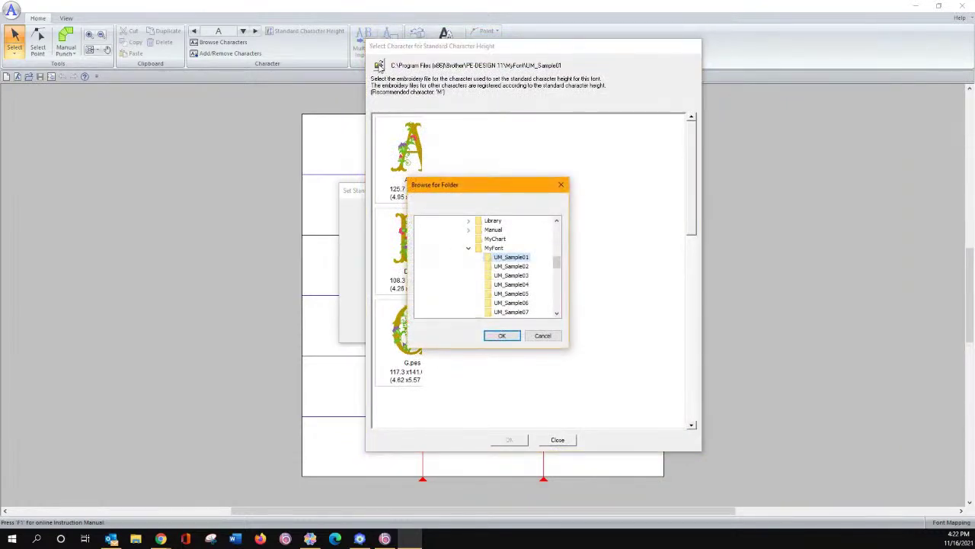
pyautogui.scroll(10, 551, 269)
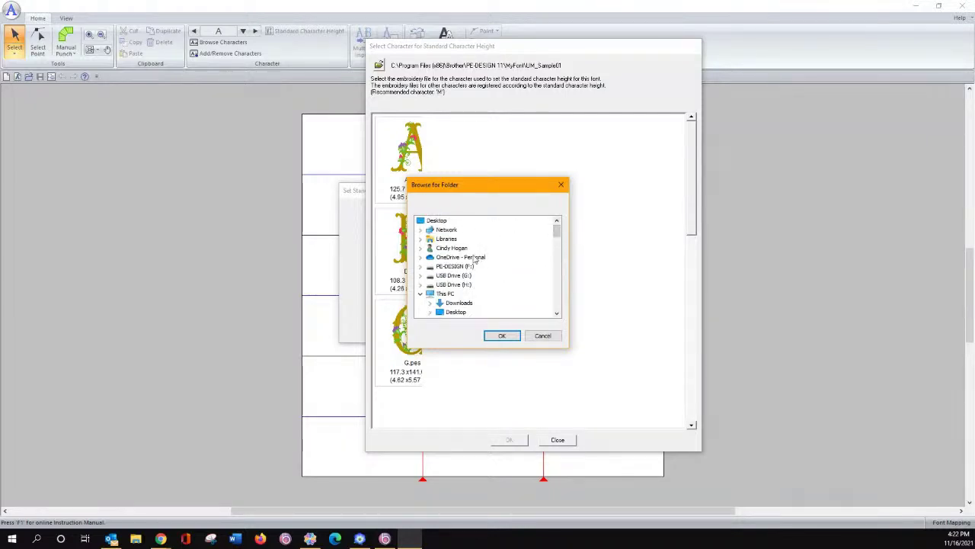
pyautogui.click(422, 257)
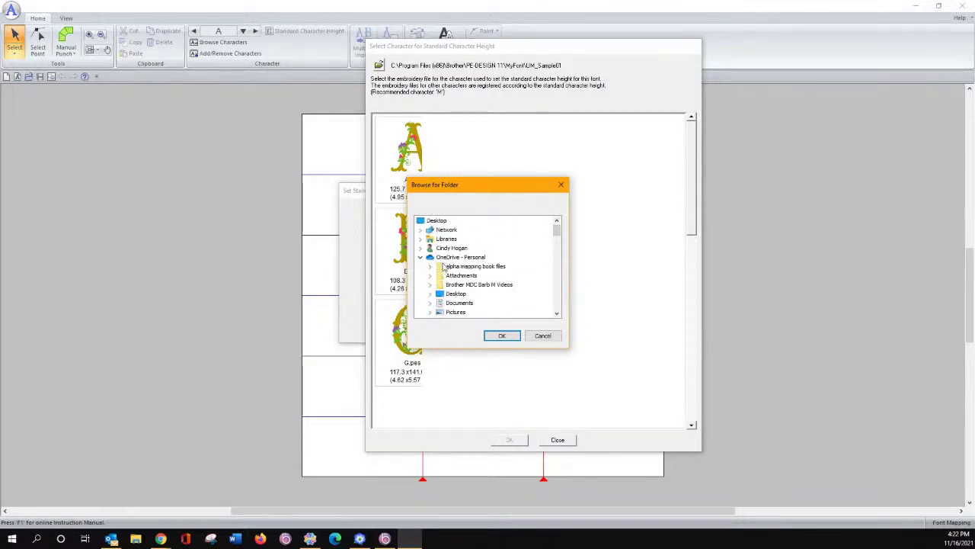
pyautogui.click(430, 266)
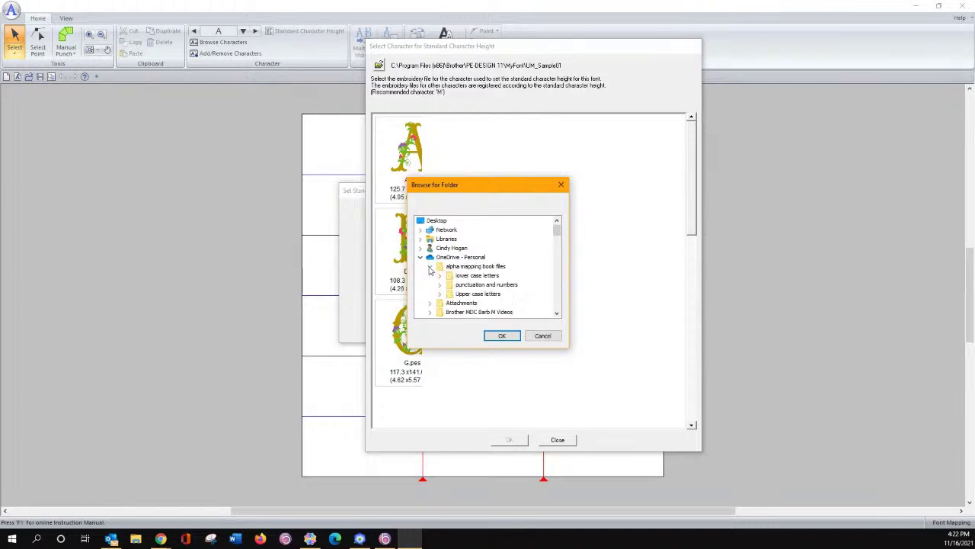
pyautogui.click(469, 294)
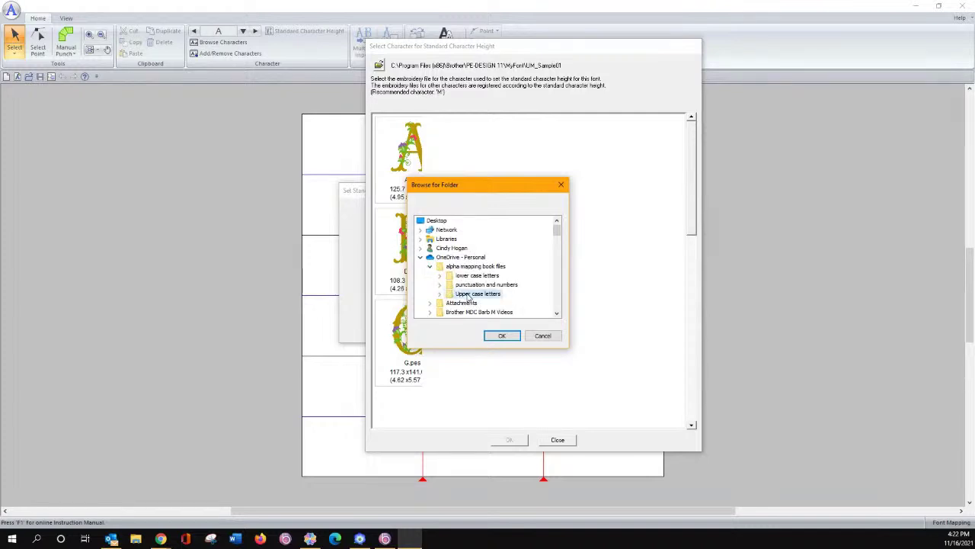
pyautogui.click(500, 335)
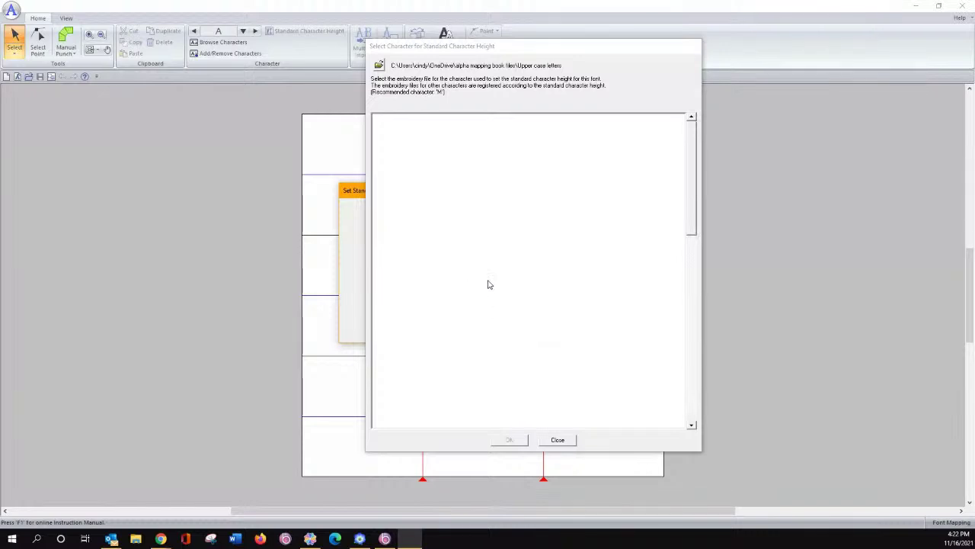
# Use the M.pes uppercase file as the character that defines the font's standard height
pyautogui.click(697, 196)
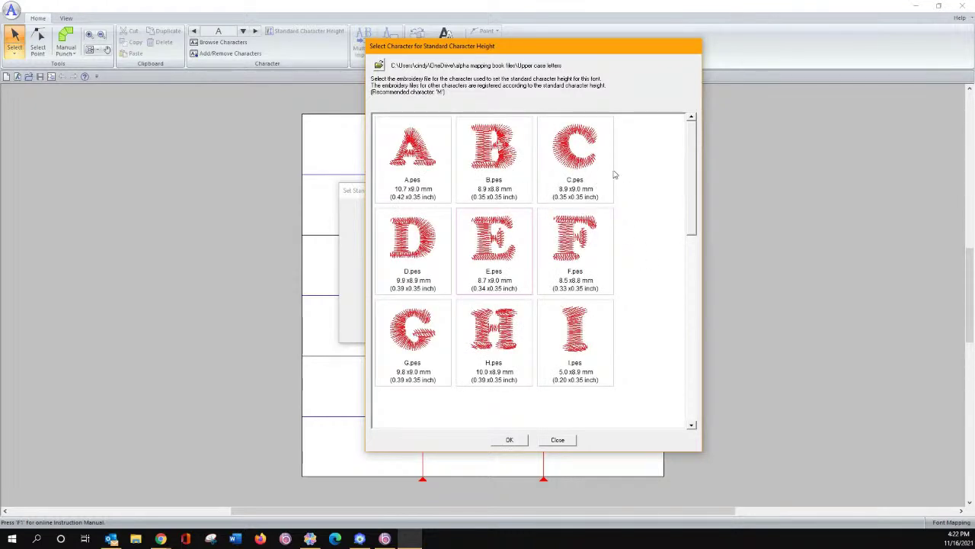
pyautogui.moveTo(695, 162); pyautogui.dragTo(704, 318)
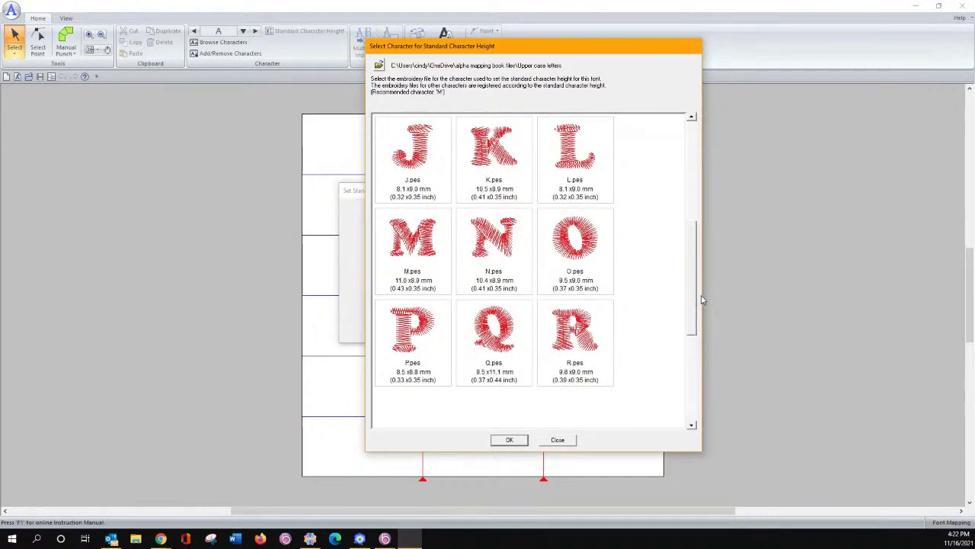
pyautogui.click(408, 240)
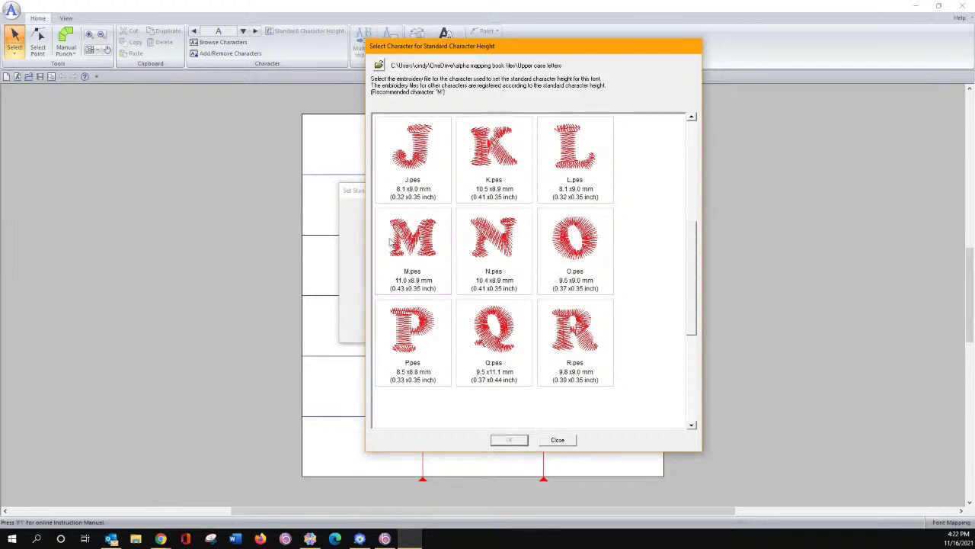
pyautogui.click(505, 441)
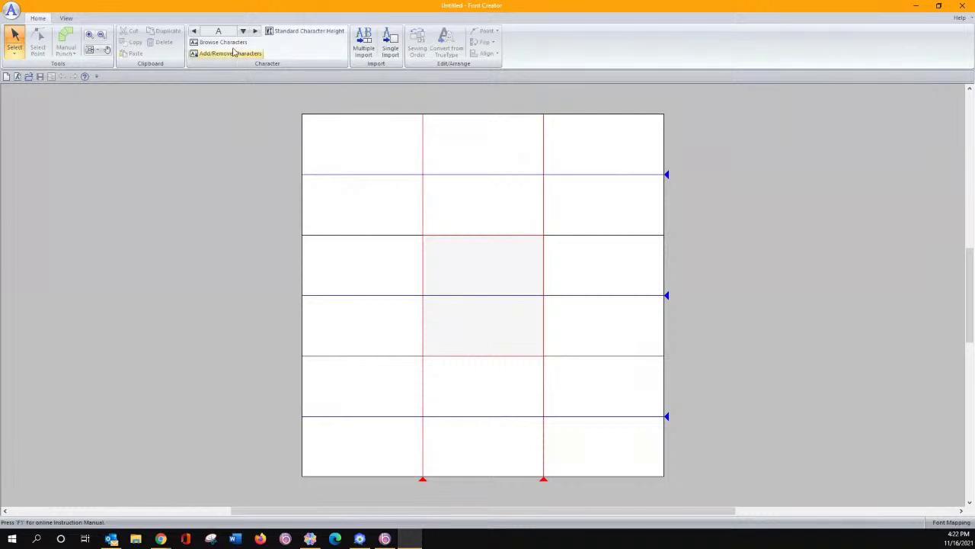
# Import all embroidery files from the Upper case letters folder as multiple characters
pyautogui.click(368, 48)
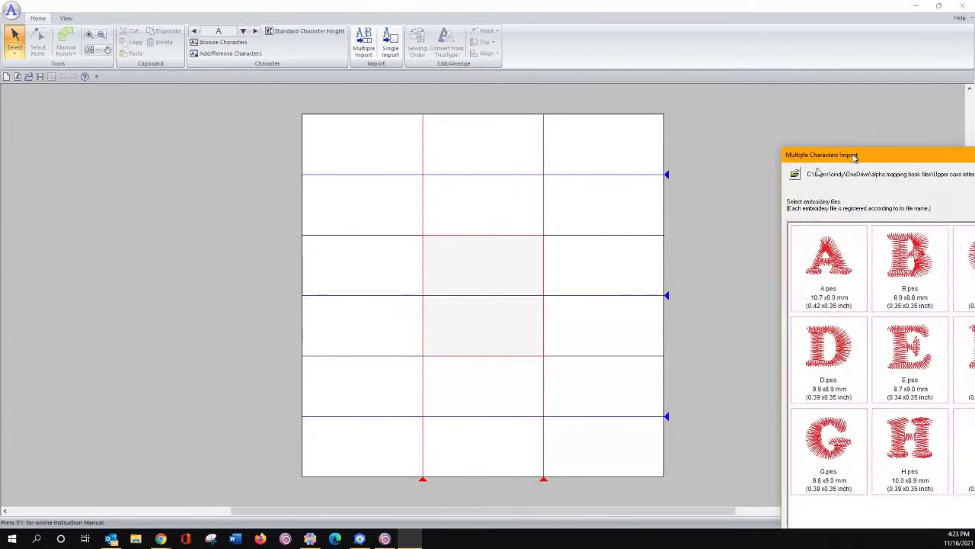
pyautogui.moveTo(856, 154); pyautogui.dragTo(410, 49)
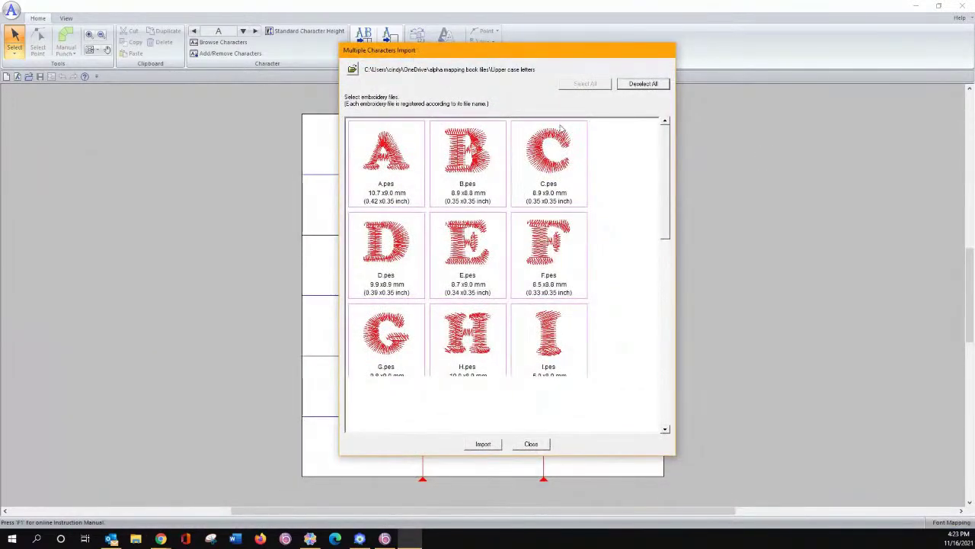
pyautogui.click(486, 444)
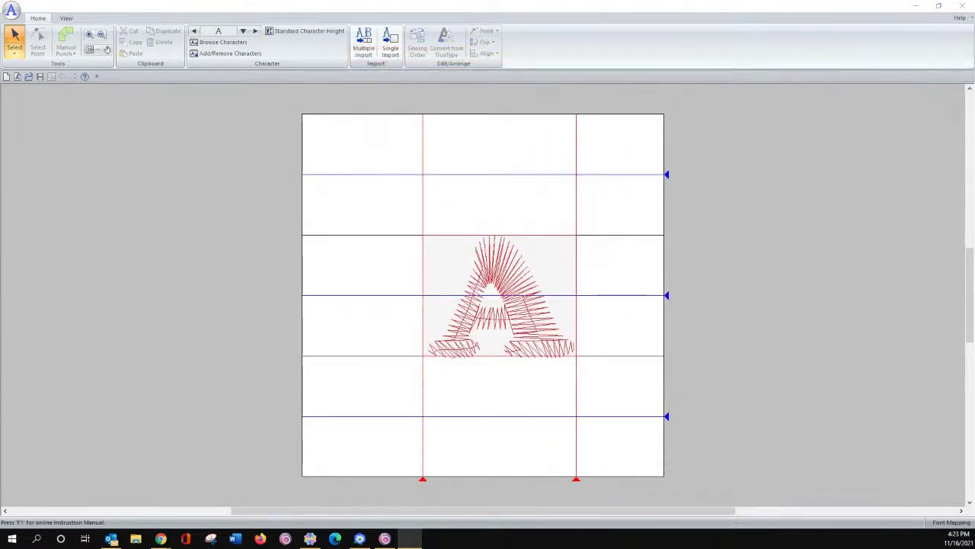
# Review the mapped uppercase letters in the character browser and check the character list for which ones are registered
pyautogui.moveTo(821, 135); pyautogui.dragTo(617, 135)
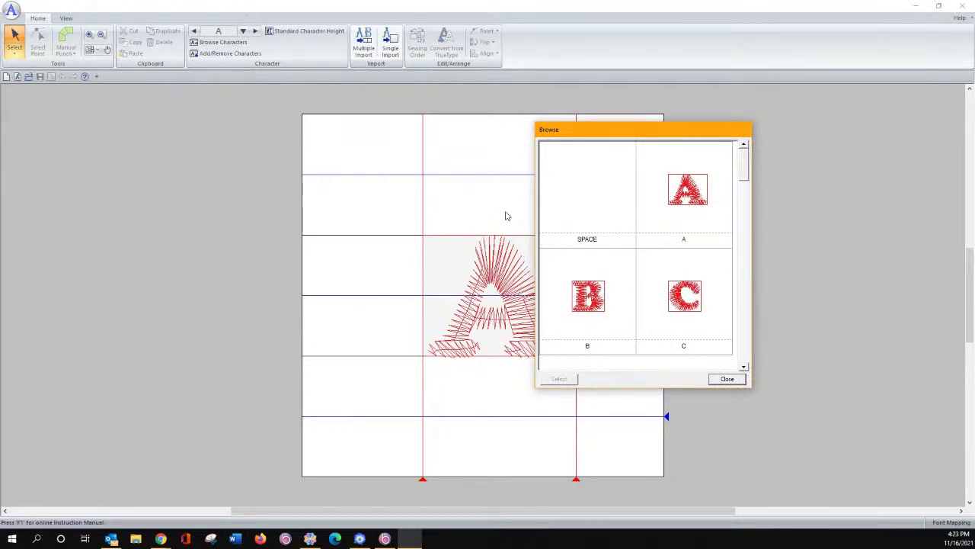
pyautogui.click(727, 379)
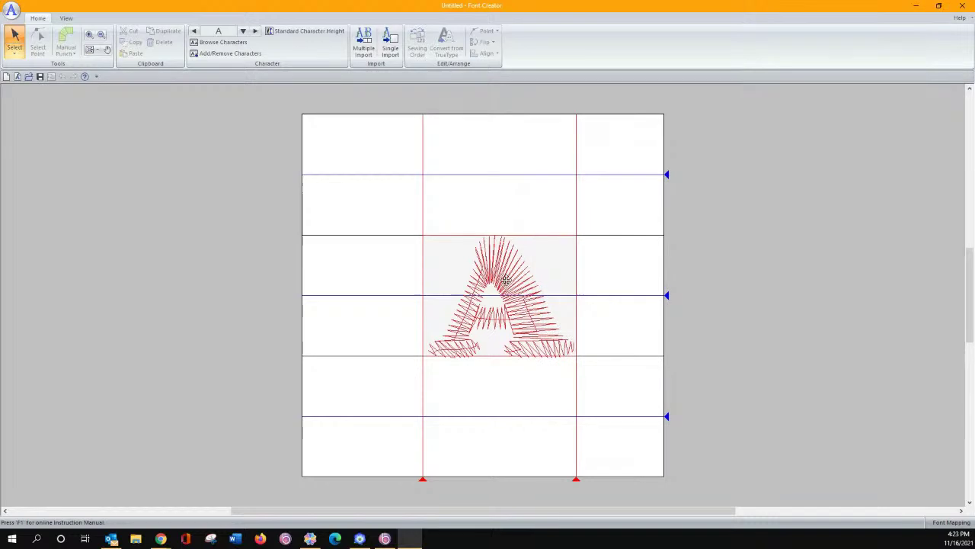
pyautogui.click(244, 32)
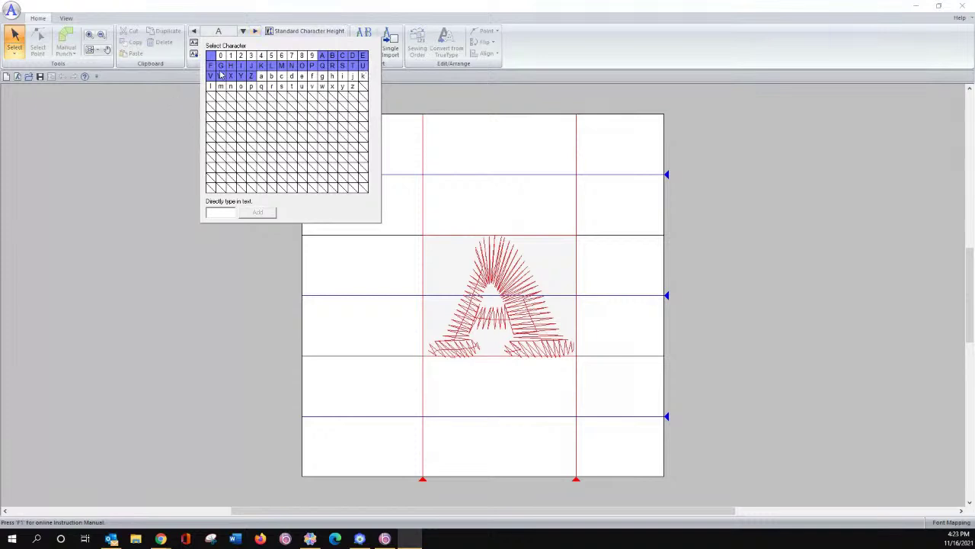
pyautogui.click(536, 88)
# Import all embroidery files from the lower case letters folder as multiple characters
pyautogui.click(364, 39)
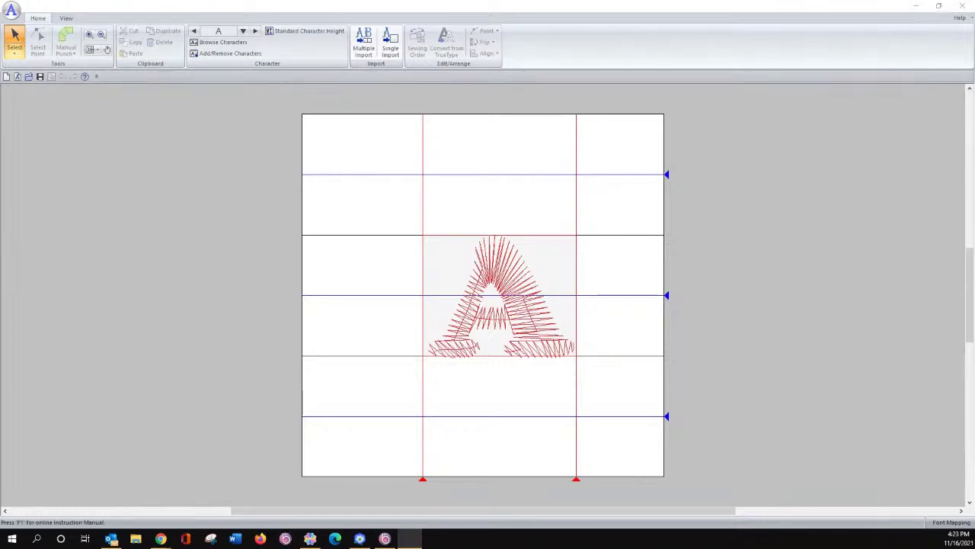
pyautogui.moveTo(678, 49); pyautogui.dragTo(368, 39)
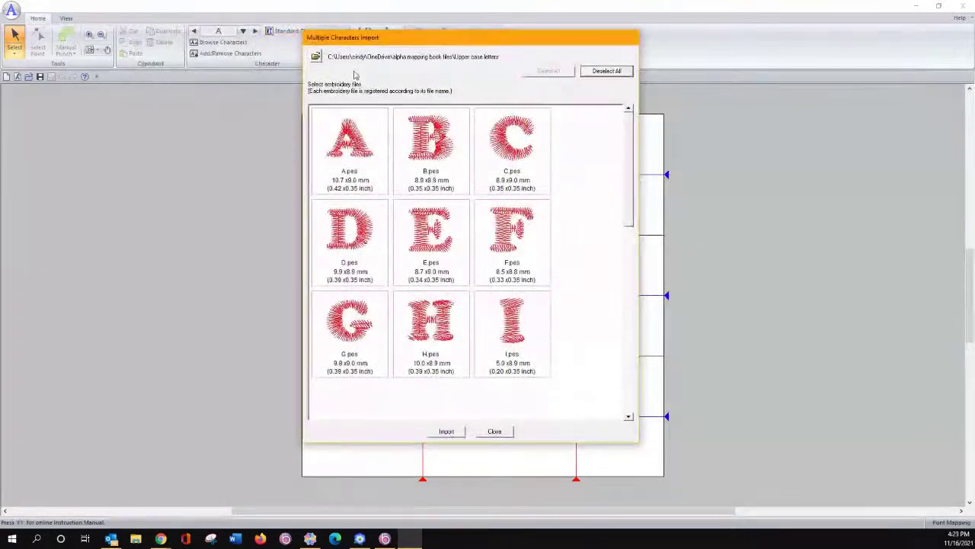
pyautogui.click(317, 56)
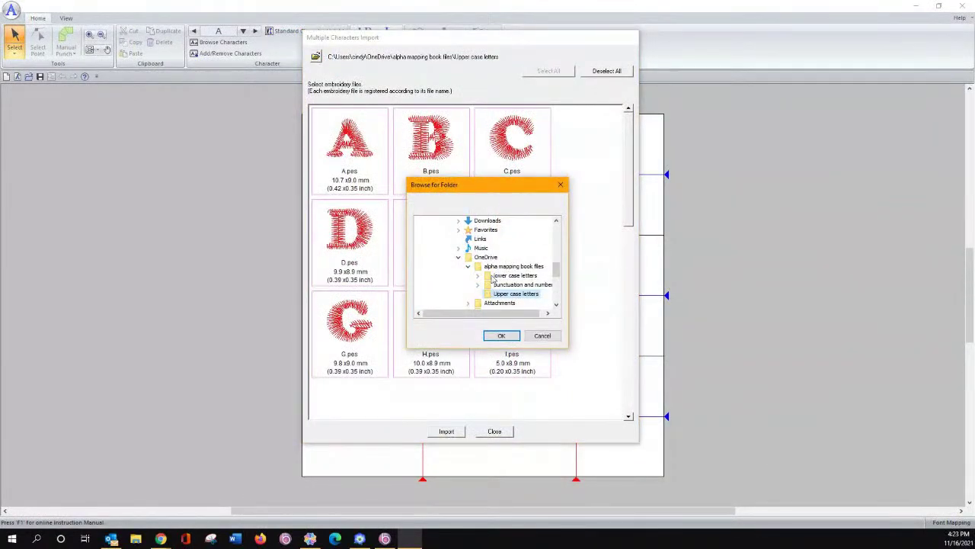
pyautogui.click(504, 275)
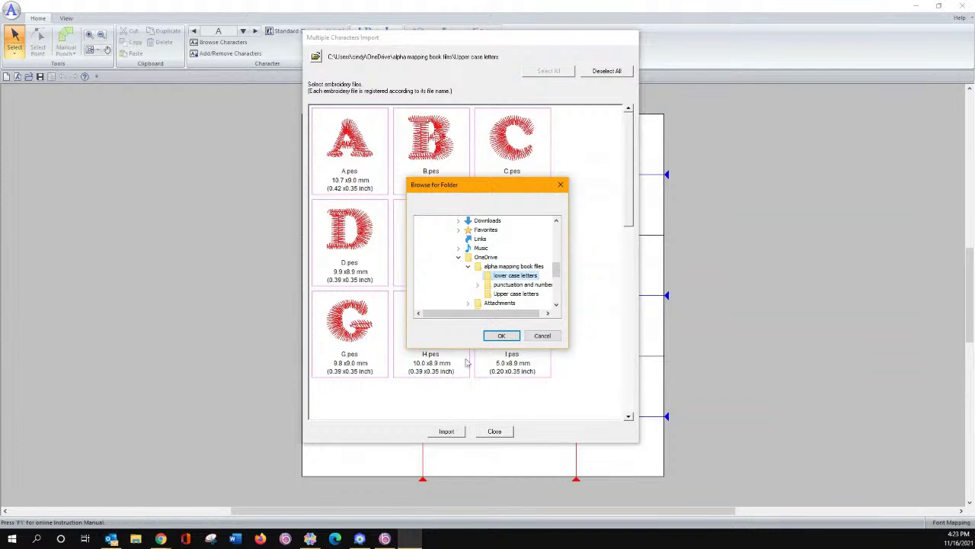
pyautogui.click(499, 336)
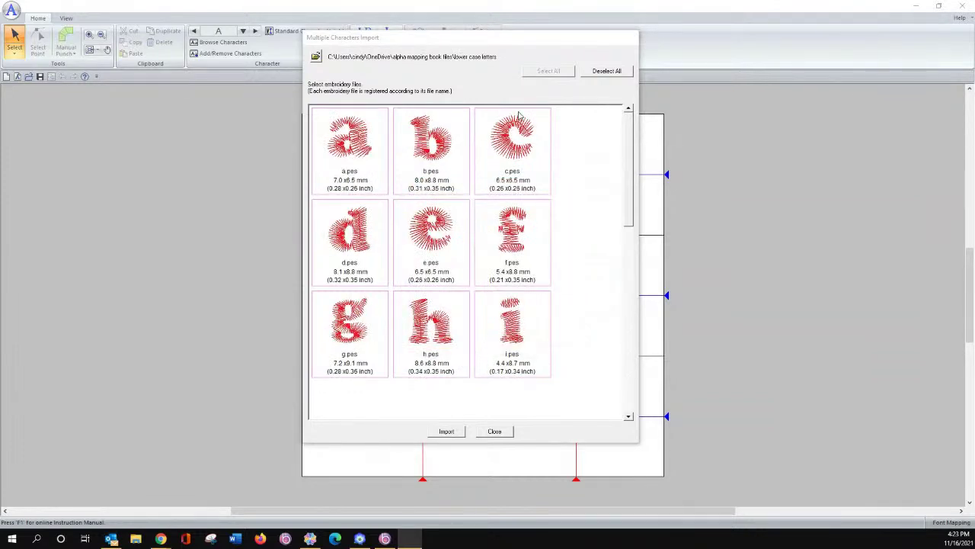
pyautogui.click(446, 431)
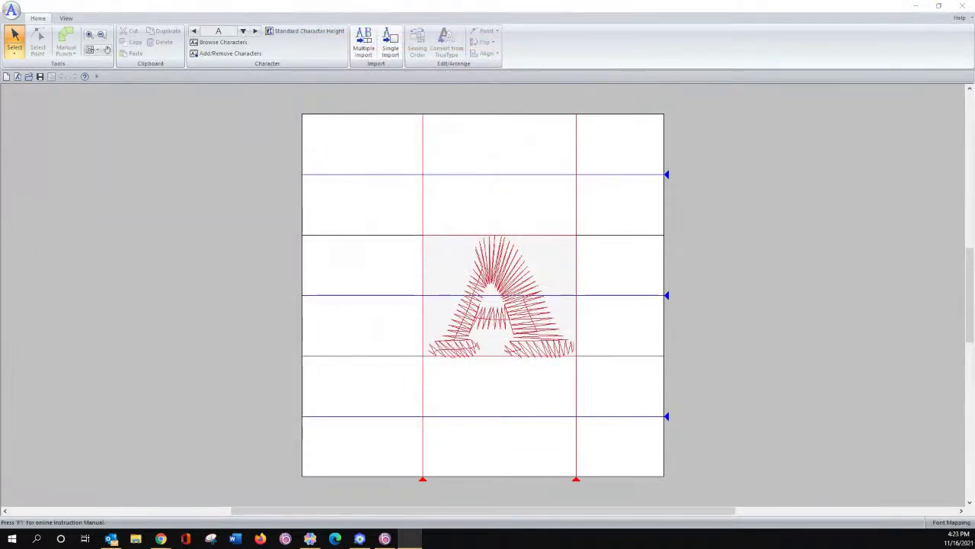
# Browse the font's characters through to the lowercase z, and close the browser
pyautogui.click(223, 42)
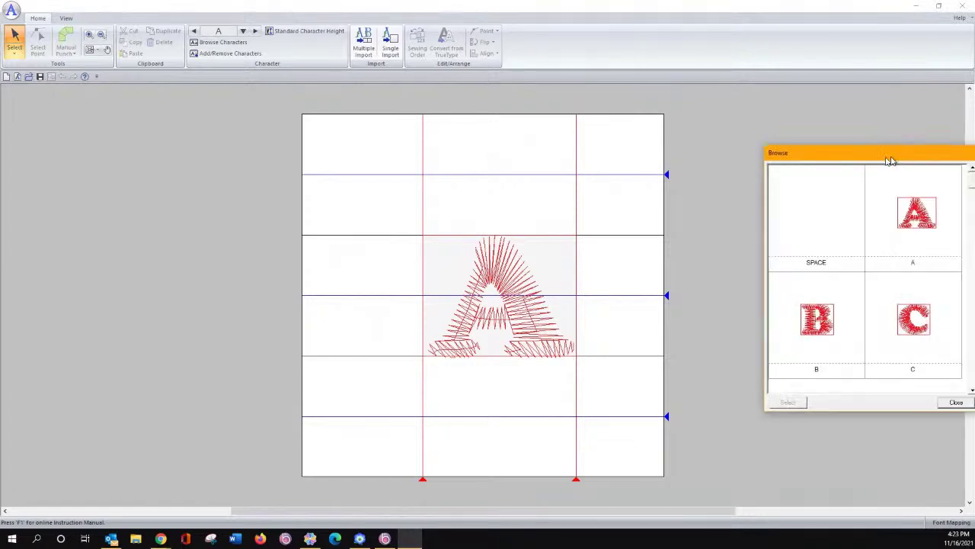
pyautogui.moveTo(890, 160); pyautogui.dragTo(476, 156)
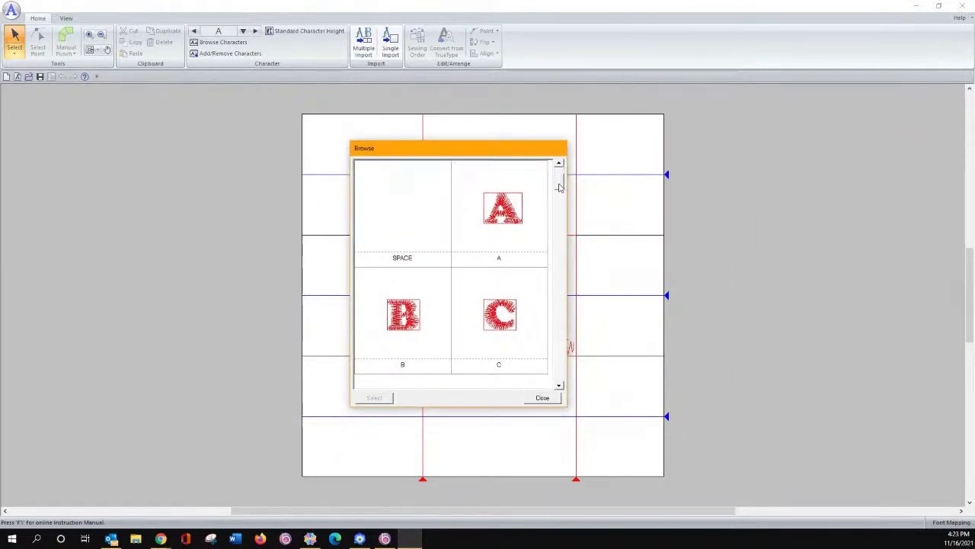
pyautogui.moveTo(560, 187); pyautogui.dragTo(546, 386)
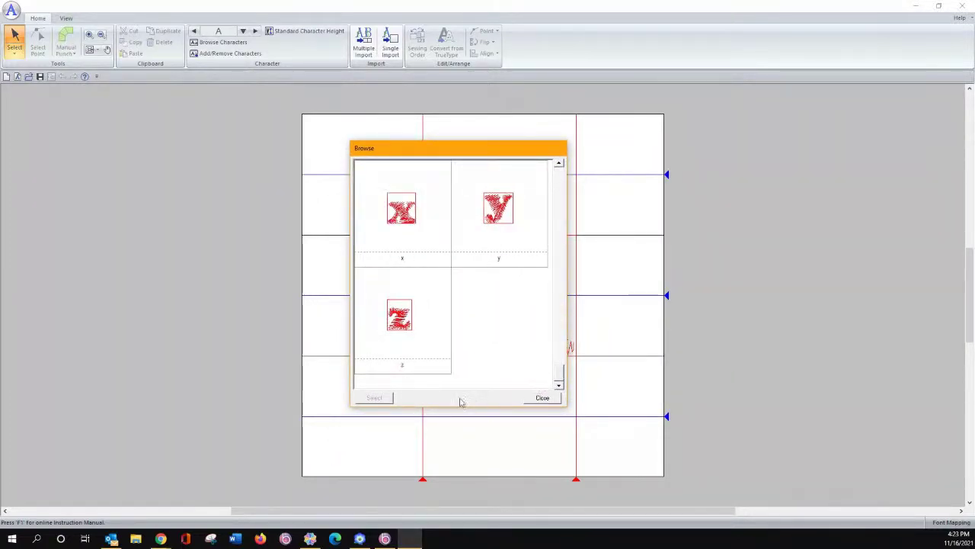
pyautogui.click(540, 398)
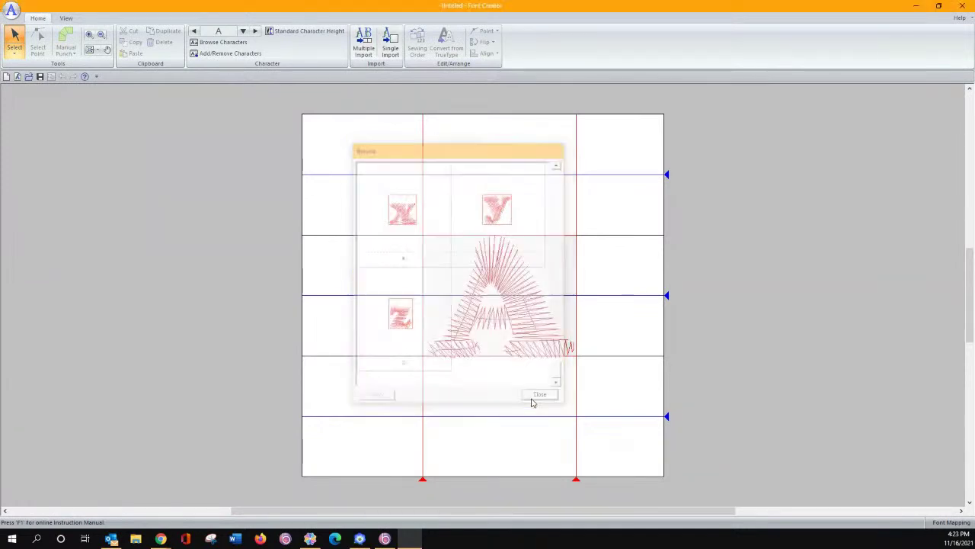
# Check the registered characters list and display the lowercase r and then the lowercase m in the work area
pyautogui.click(244, 31)
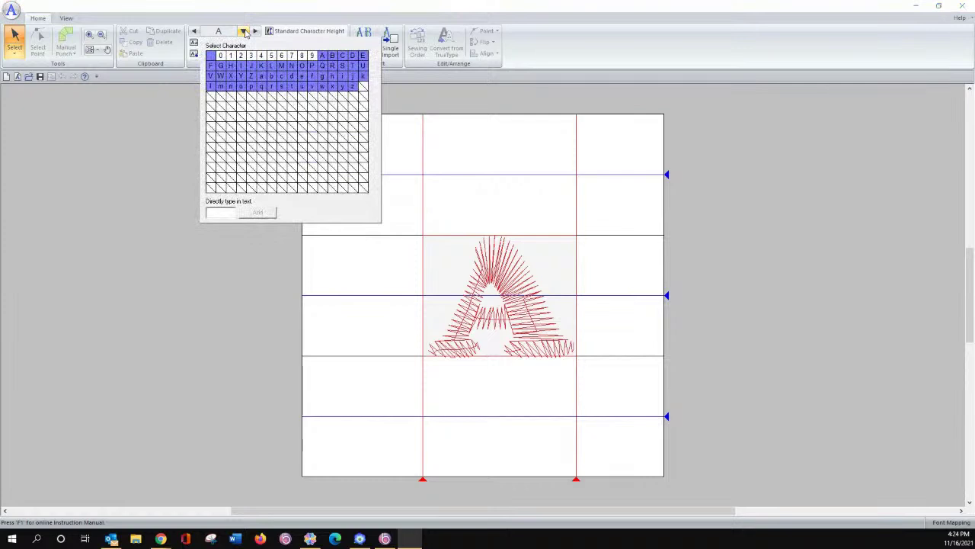
pyautogui.click(271, 87)
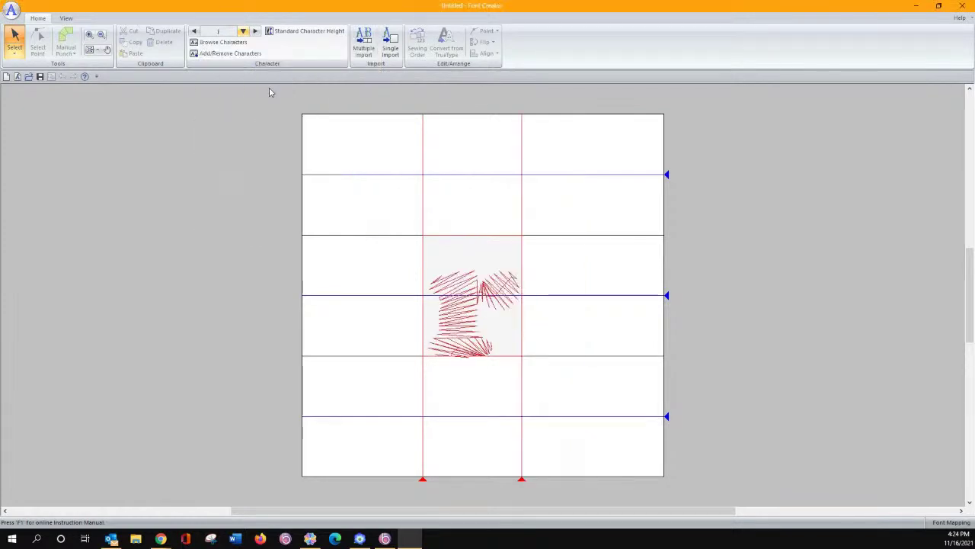
pyautogui.click(244, 31)
pyautogui.click(220, 88)
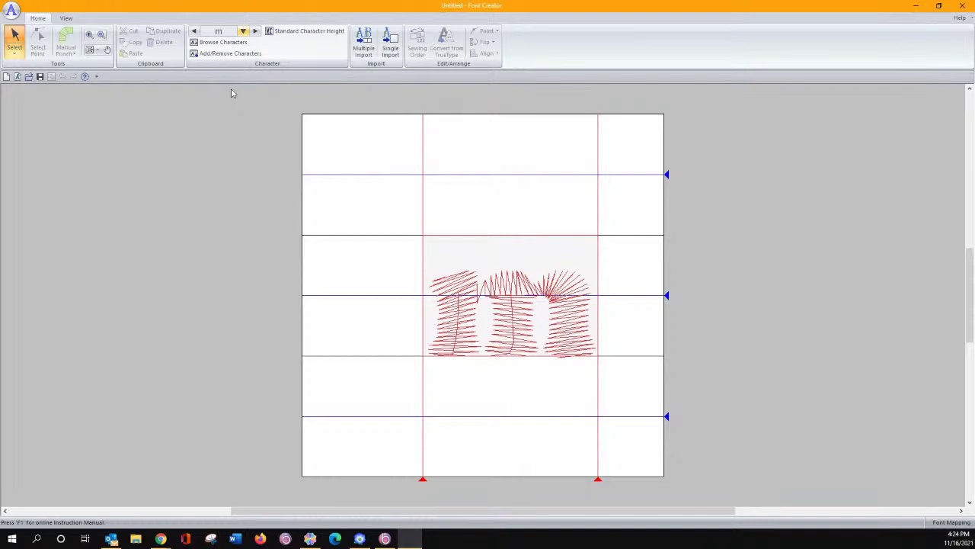
# Save the font mapping as a PFK file in the MyFont folder, named with the owner's first name followed by "Fonts"
pyautogui.click(11, 11)
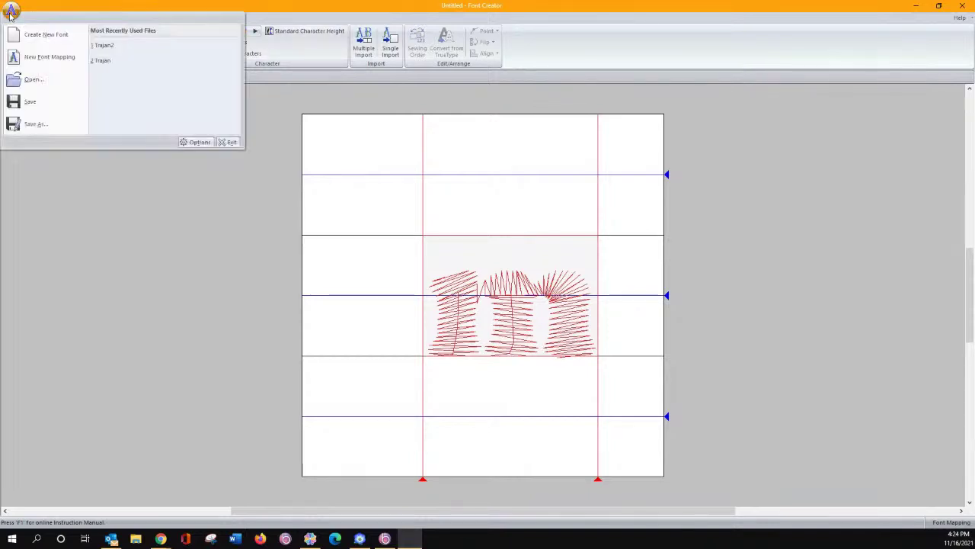
pyautogui.click(24, 125)
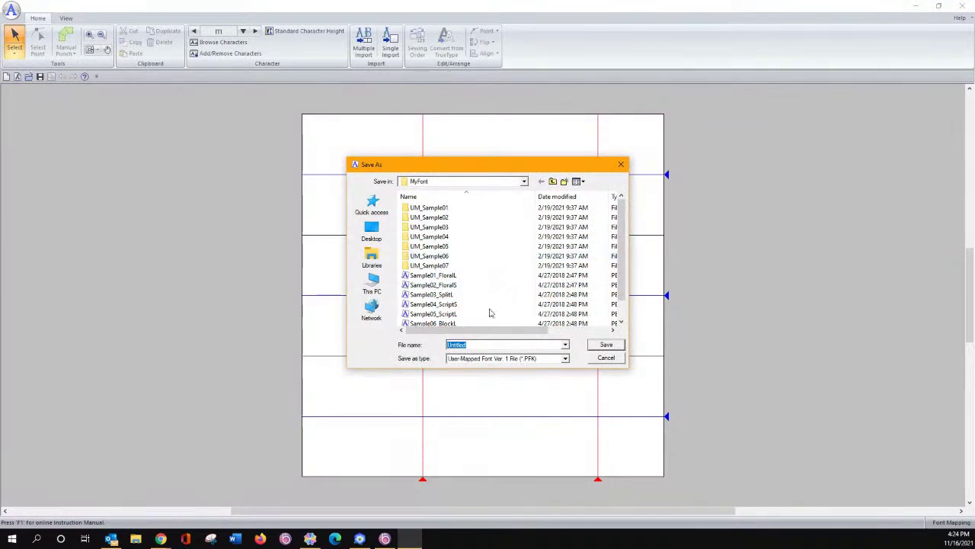
pyautogui.write('Cindys F')
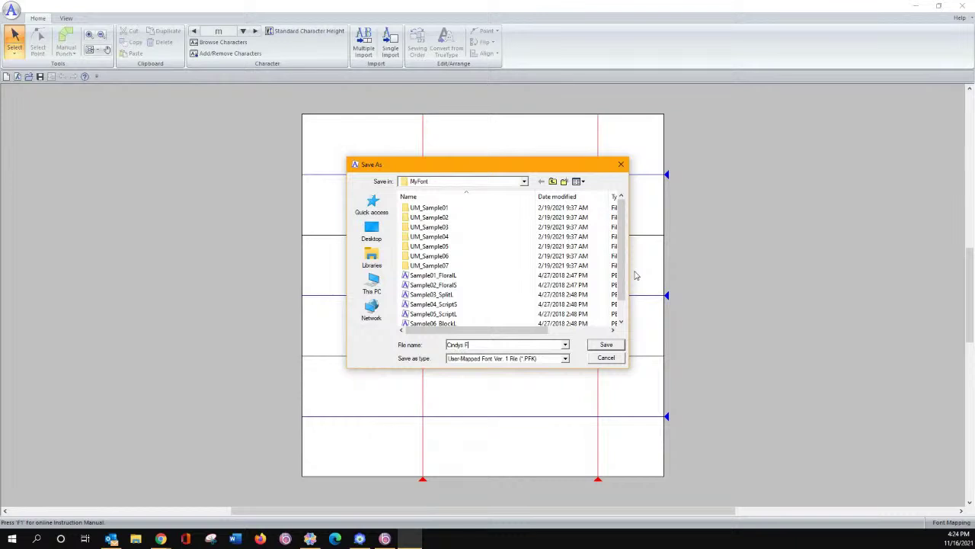
pyautogui.write('onts')
pyautogui.click(606, 344)
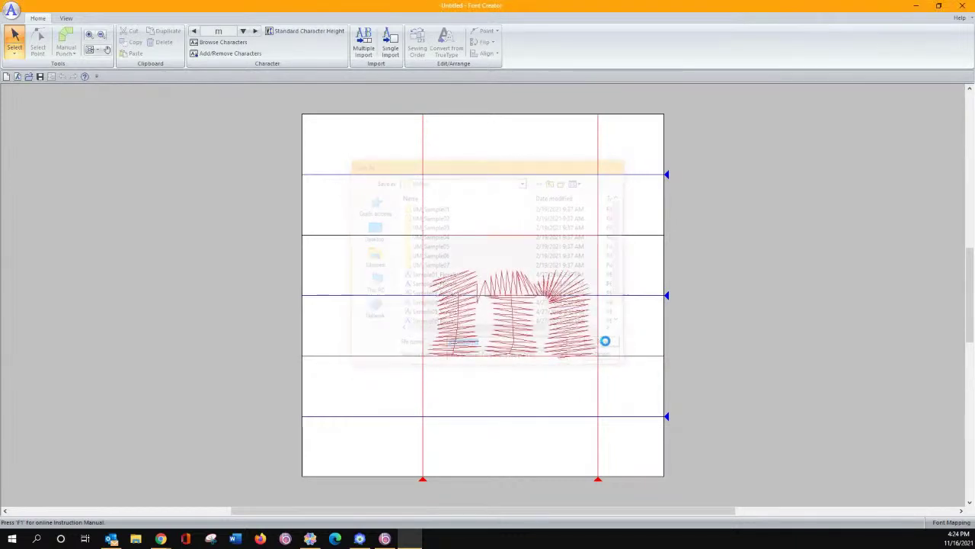
# Open a new PE-DESIGN 11 Layout & Editing window and maximize it
pyautogui.rightClick(360, 538)
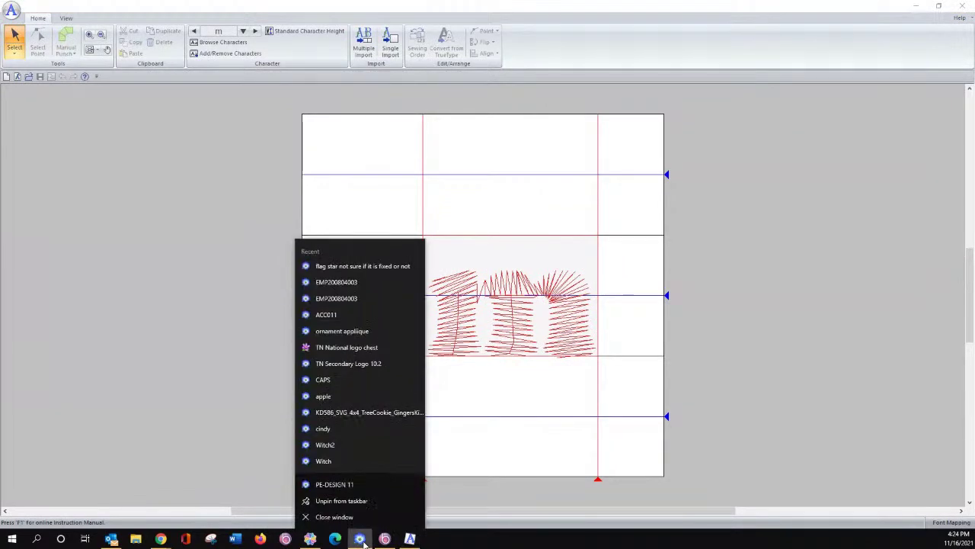
pyautogui.click(355, 485)
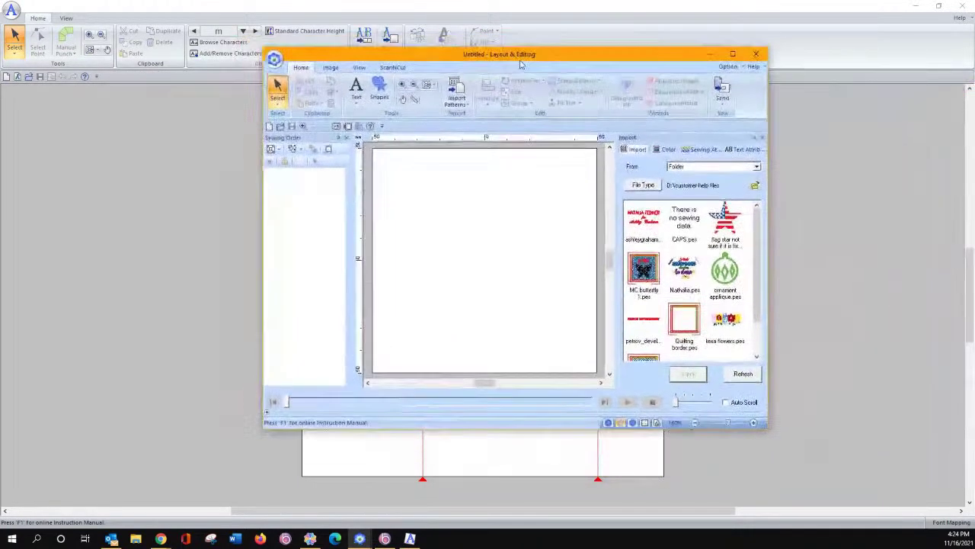
pyautogui.click(735, 54)
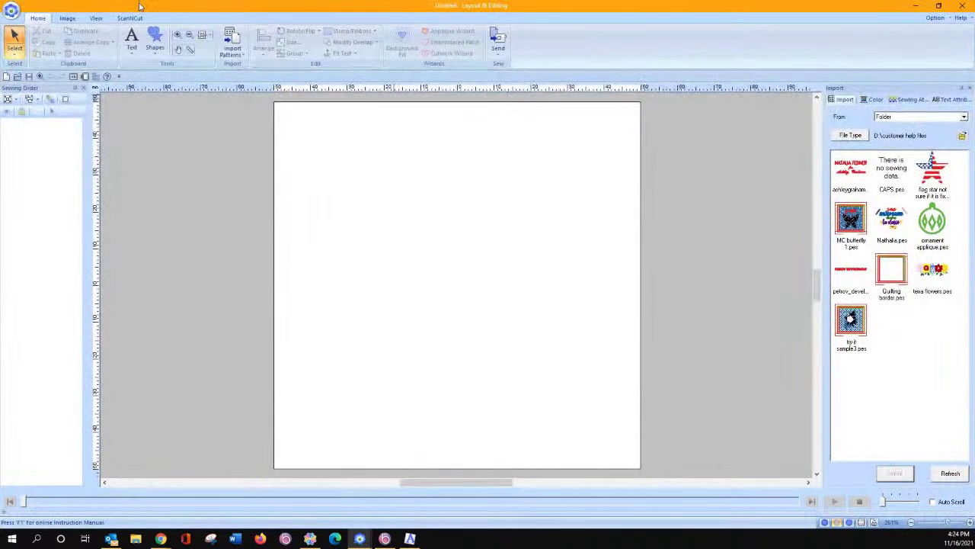
# Add a user-mapped text object spelling a sample first name near the centre of the page, using the newly saved custom font
pyautogui.click(138, 52)
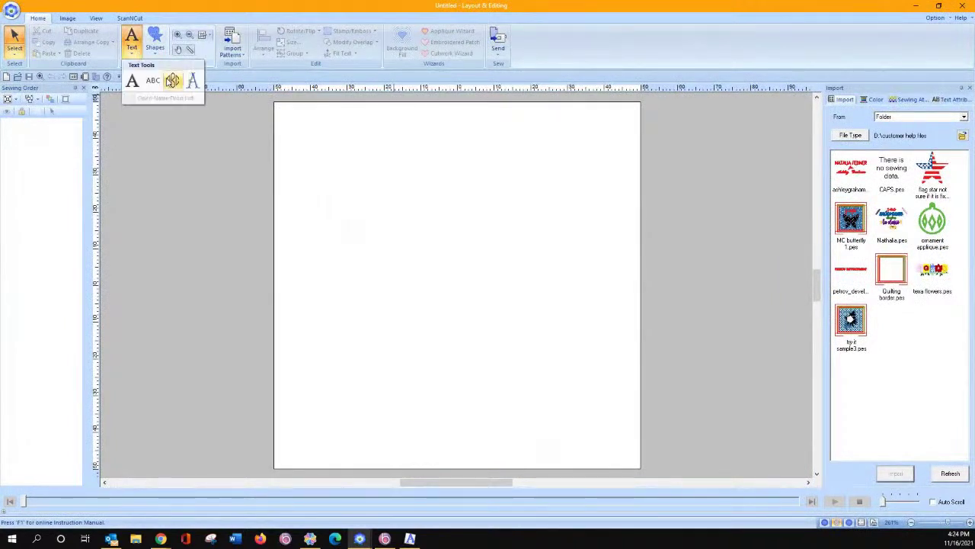
pyautogui.click(195, 86)
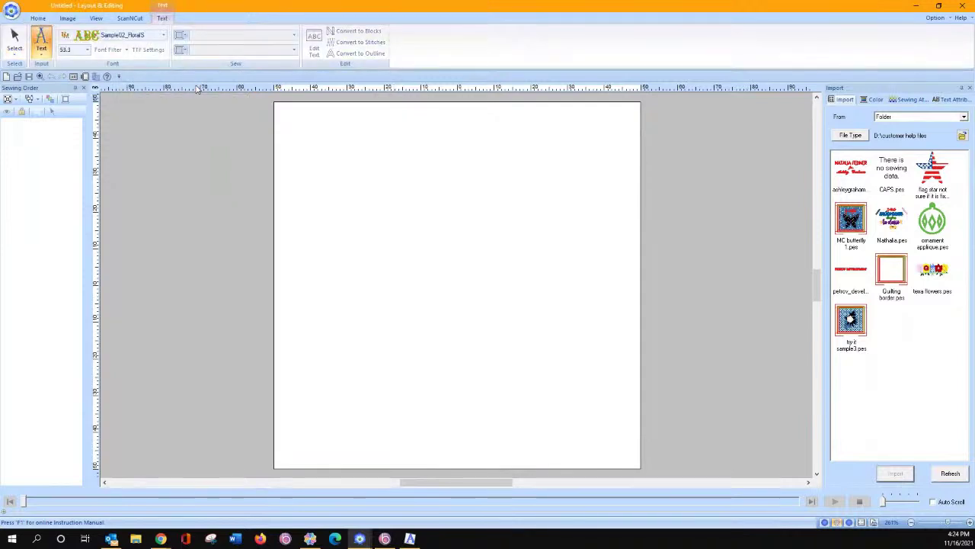
pyautogui.click(164, 36)
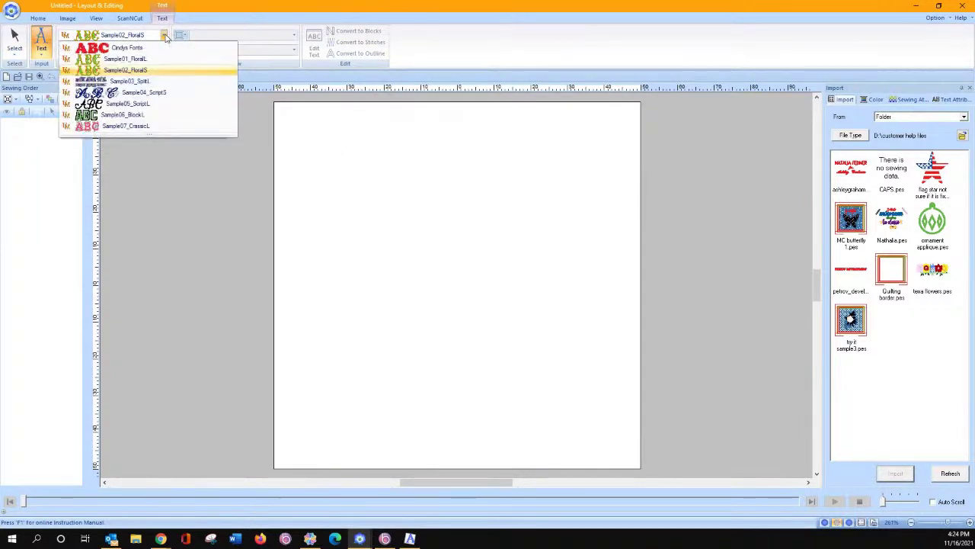
pyautogui.click(137, 48)
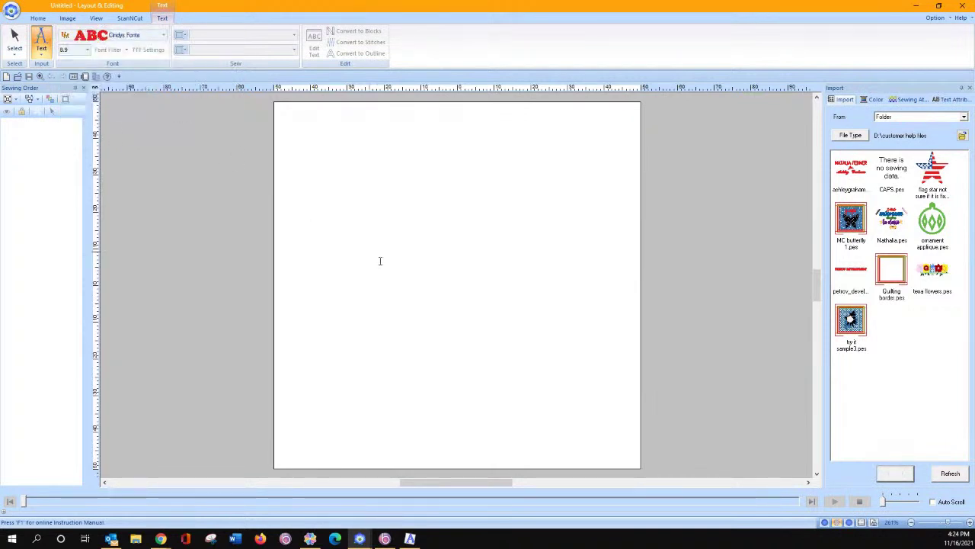
pyautogui.click(397, 289)
pyautogui.write('Cindy')
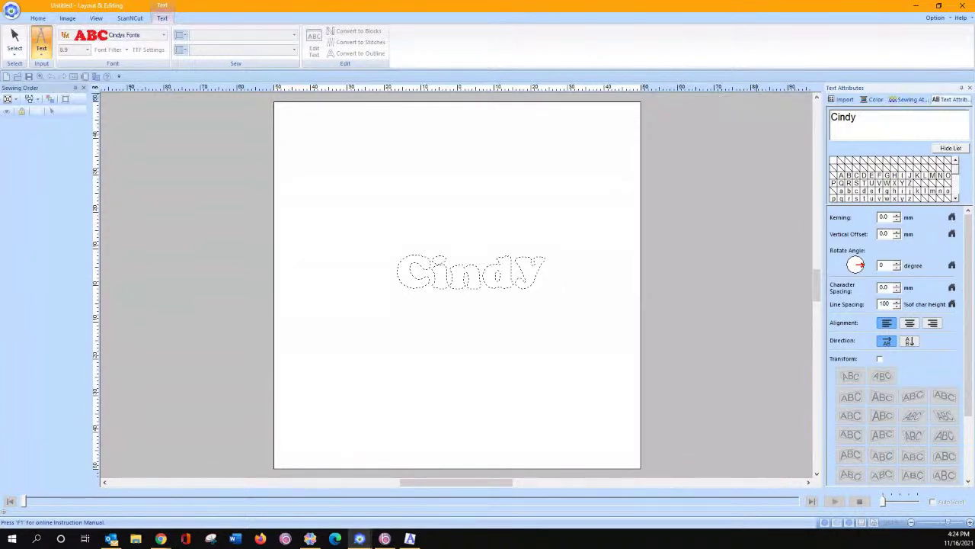
pyautogui.press('Return')
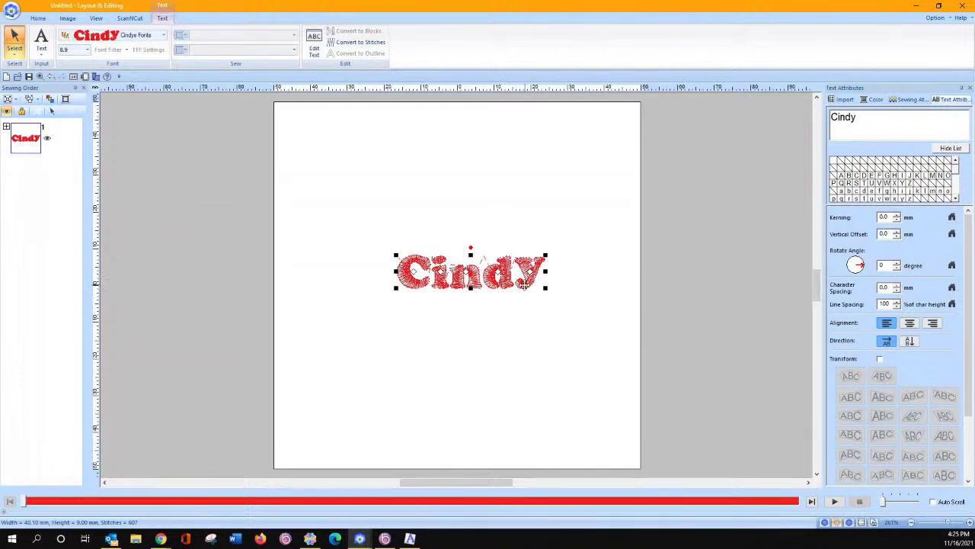
# Switch to Font Creator and lower the lowercase g so its tail reaches the descender guide line
pyautogui.click(410, 539)
pyautogui.click(244, 33)
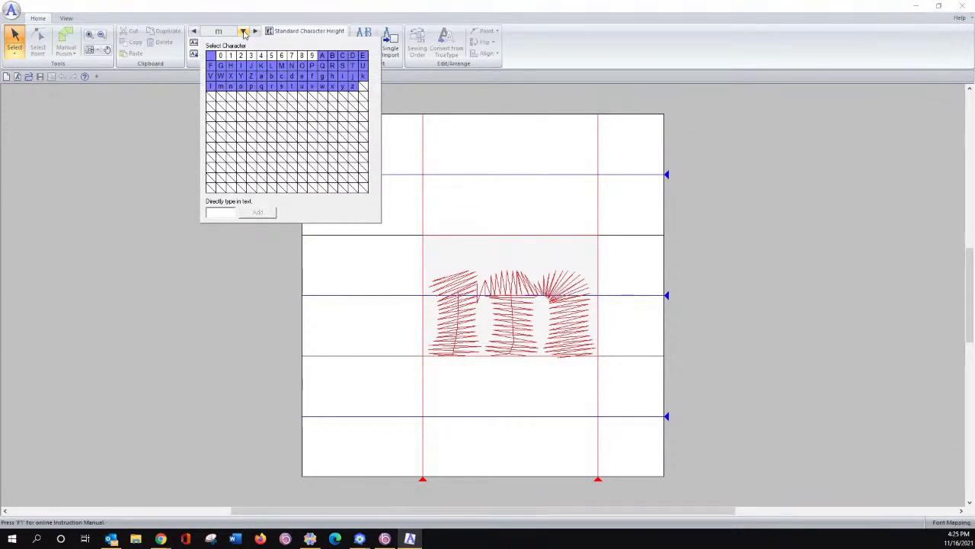
pyautogui.click(322, 77)
pyautogui.moveTo(447, 258); pyautogui.dragTo(448, 315)
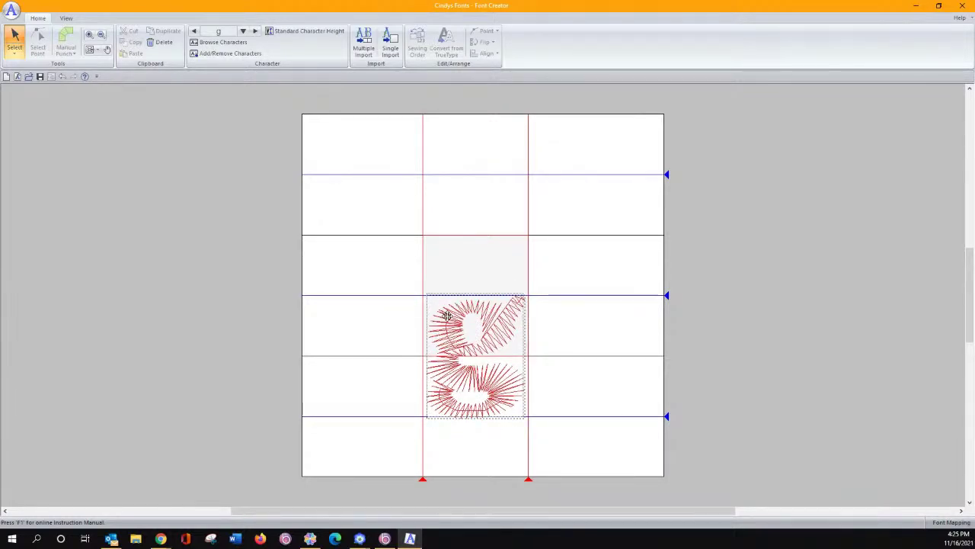
# Lower the lowercase j so its tail hangs below the baseline, just above the descender guide line
pyautogui.click(243, 30)
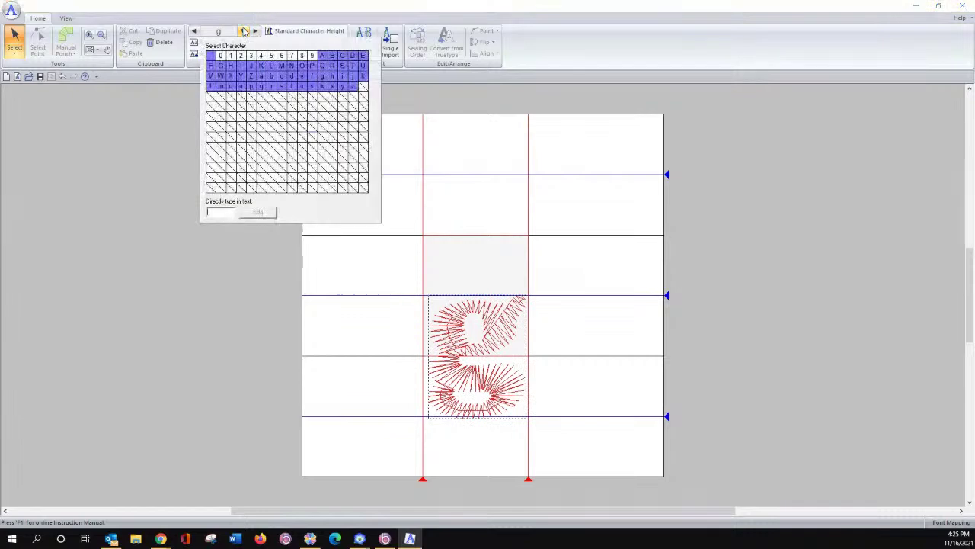
pyautogui.click(352, 76)
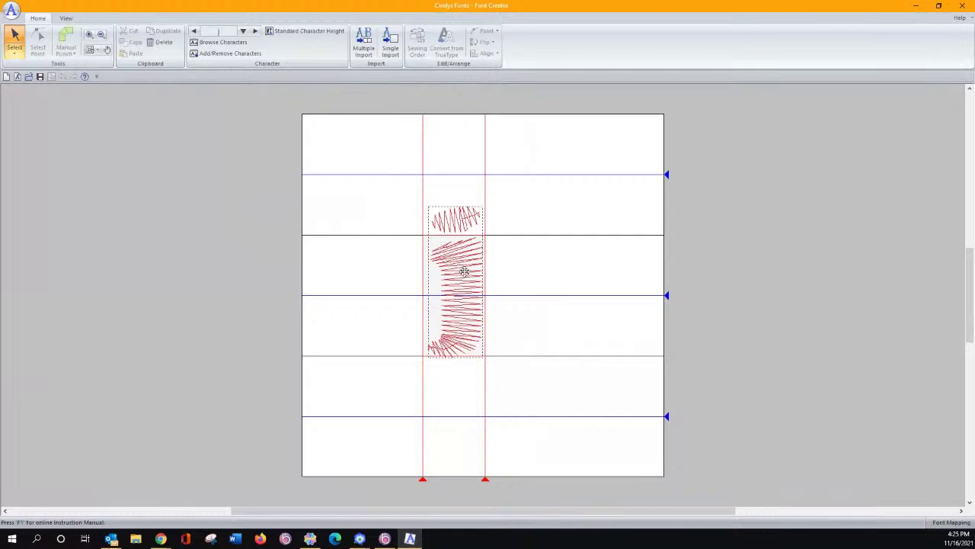
pyautogui.moveTo(464, 271); pyautogui.dragTo(463, 321)
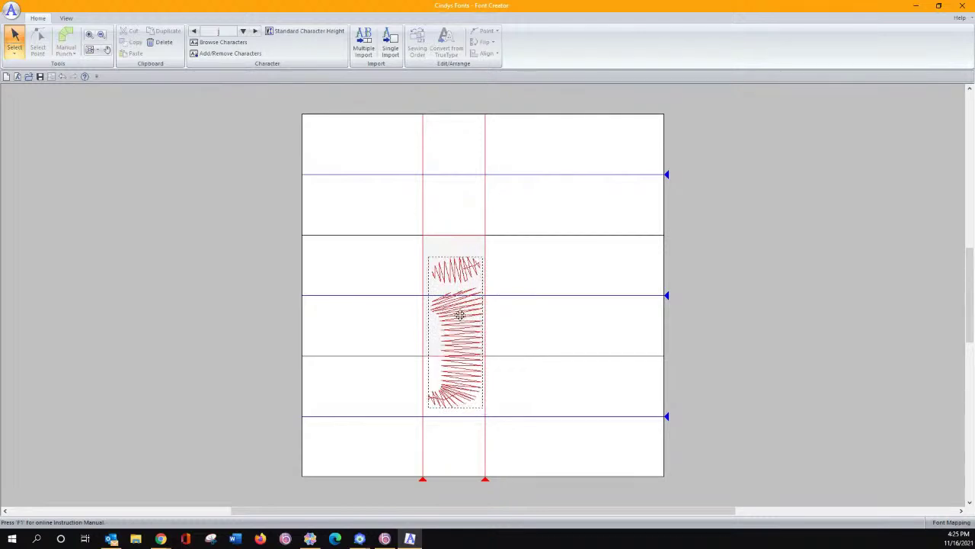
# Lower the lowercase y until its top meets the middle blue guide line and its tail hangs below the baseline
pyautogui.click(243, 31)
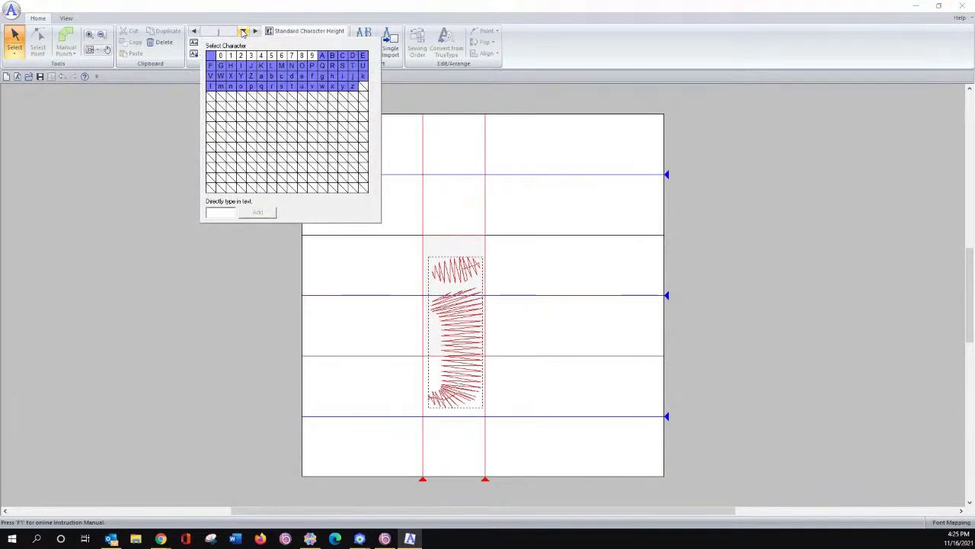
pyautogui.click(342, 89)
pyautogui.moveTo(455, 274); pyautogui.dragTo(460, 312)
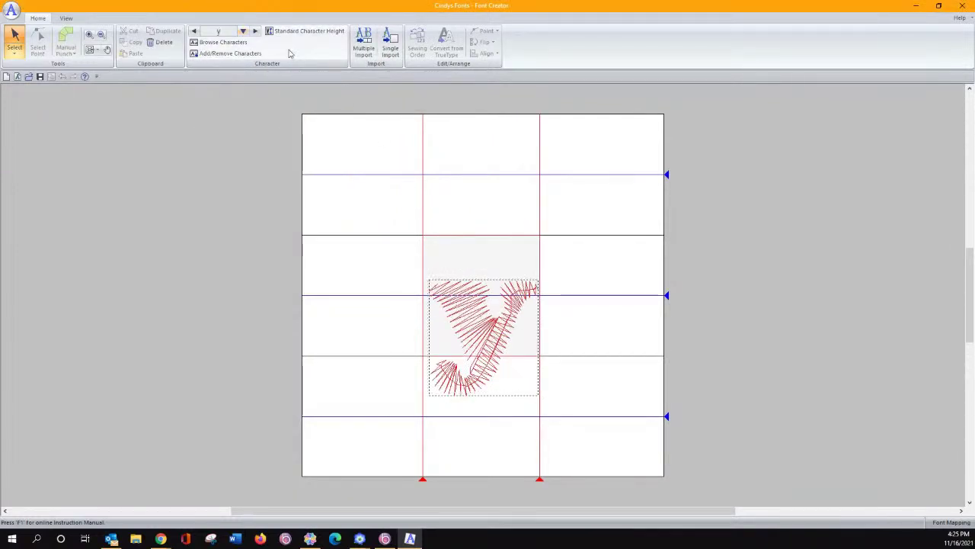
pyautogui.moveTo(455, 299); pyautogui.dragTo(454, 317)
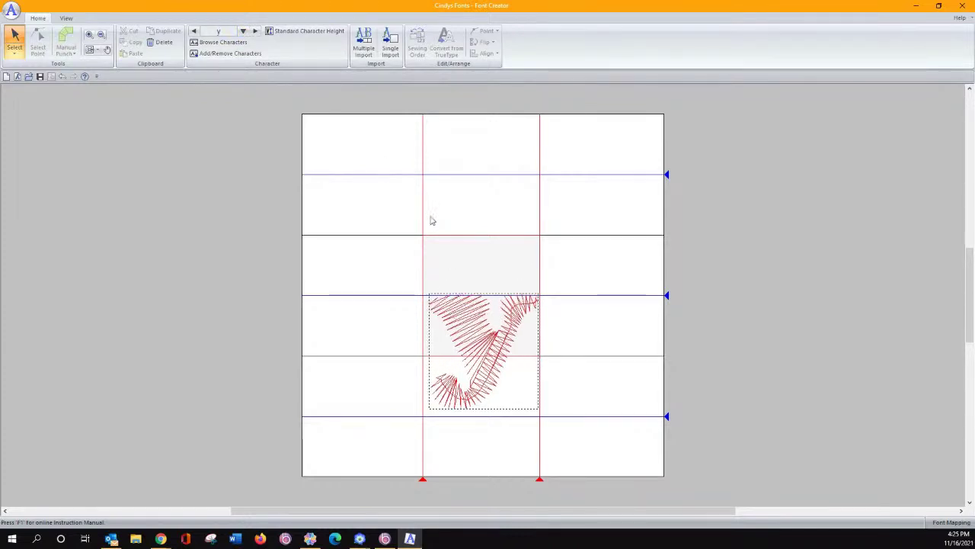
# Lower the lowercase p so its bowl rests on the baseline and its stem extends below it
pyautogui.click(243, 31)
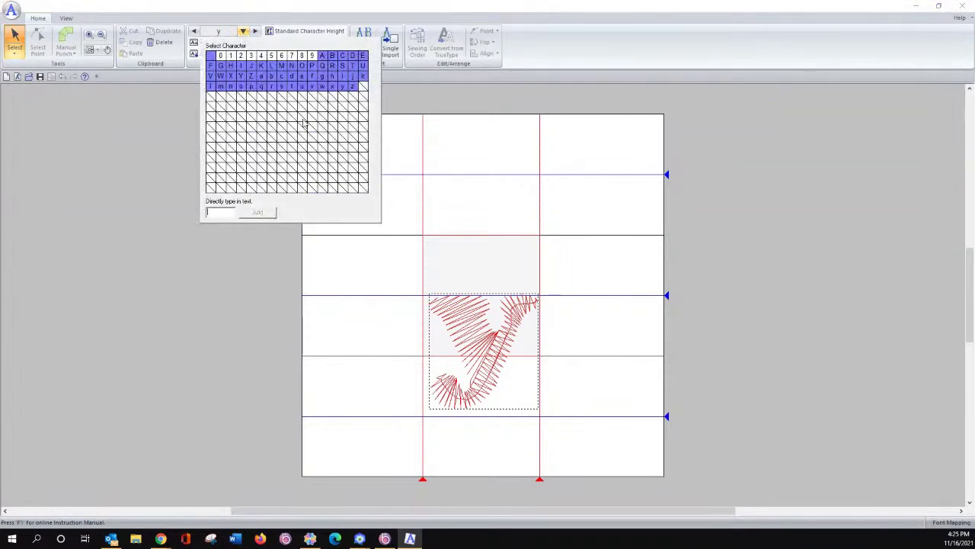
pyautogui.click(253, 87)
pyautogui.moveTo(453, 266); pyautogui.dragTo(455, 297)
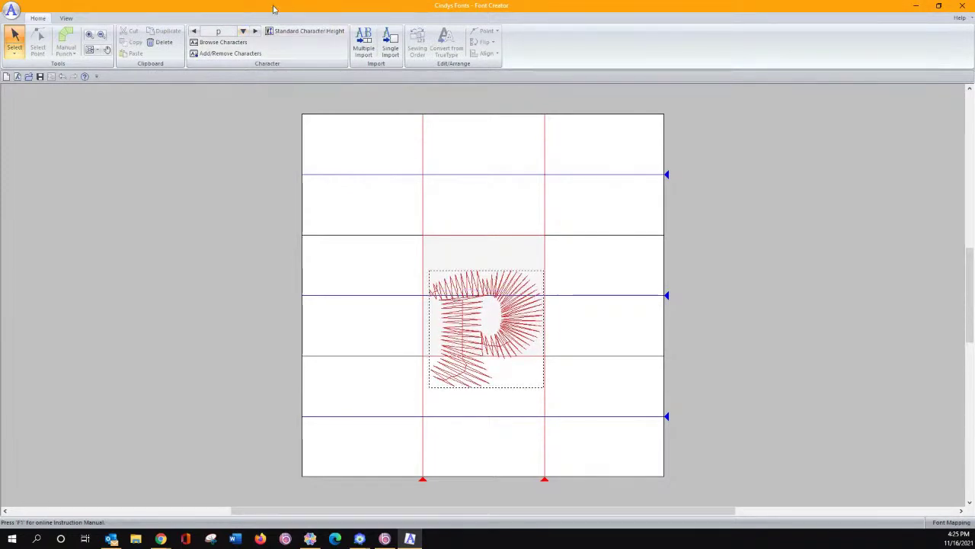
# Raise the lowercase y slightly so its tail ends about halfway between the baseline and the descender guide line
pyautogui.click(243, 32)
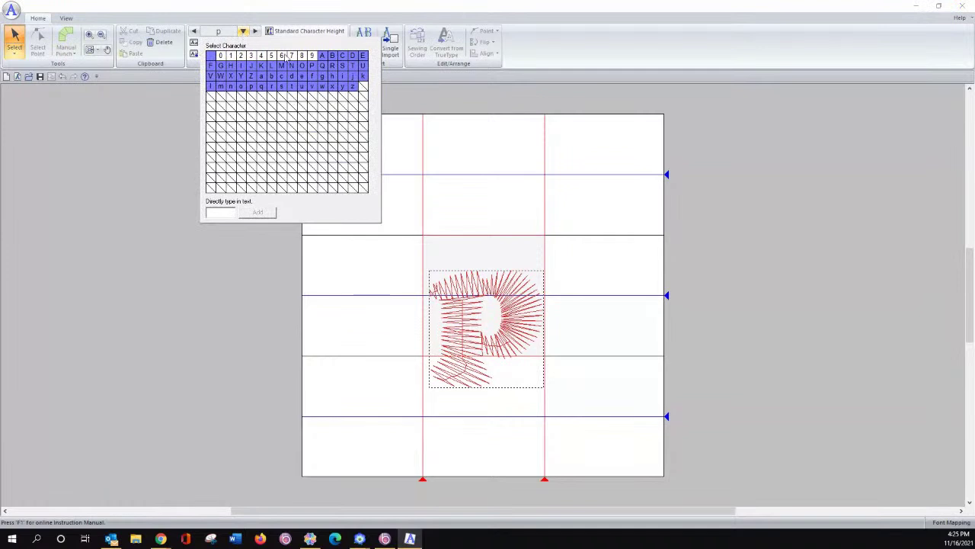
pyautogui.click(342, 86)
pyautogui.moveTo(467, 335); pyautogui.dragTo(474, 316)
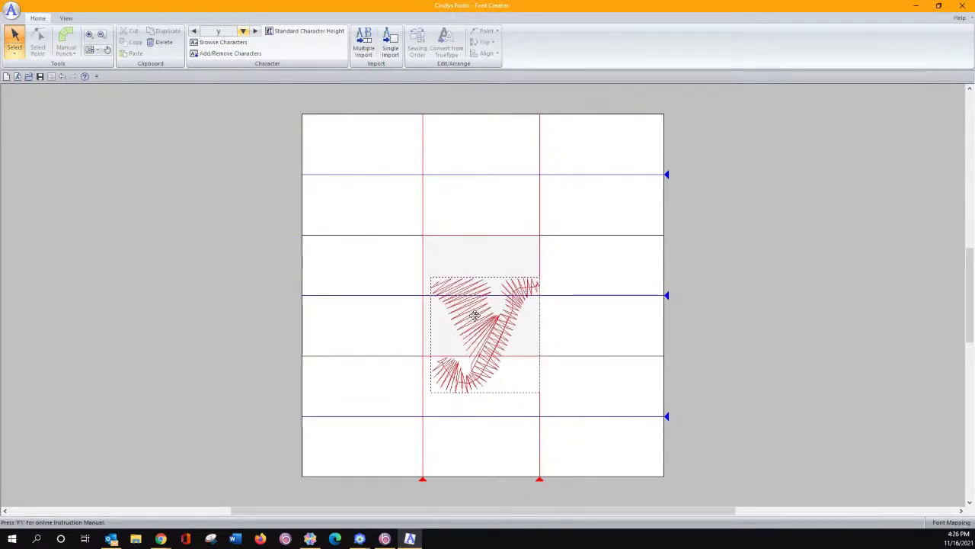
# Lower the lowercase q so its bowl rests on the baseline with the tail below it, and save the font
pyautogui.click(242, 32)
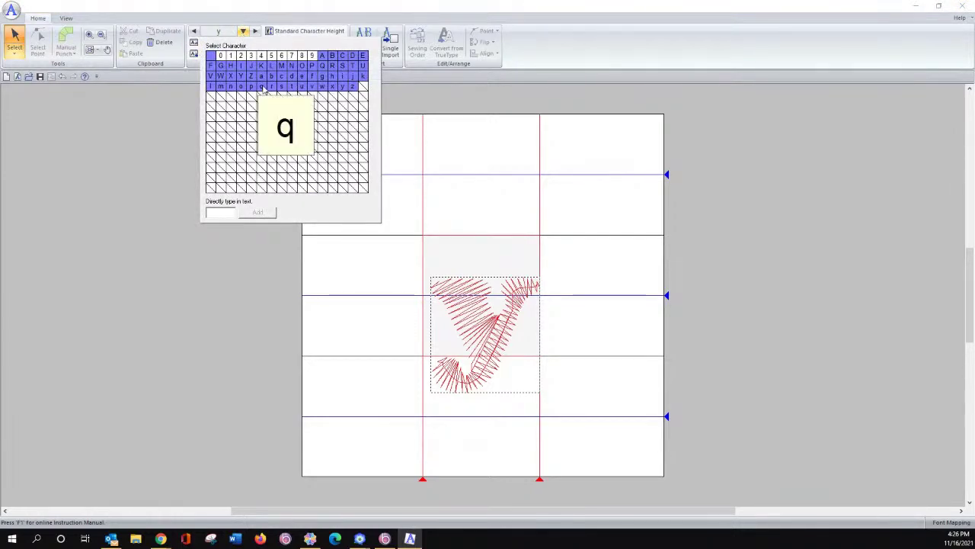
pyautogui.click(260, 86)
pyautogui.click(502, 297)
pyautogui.moveTo(502, 298); pyautogui.dragTo(502, 307)
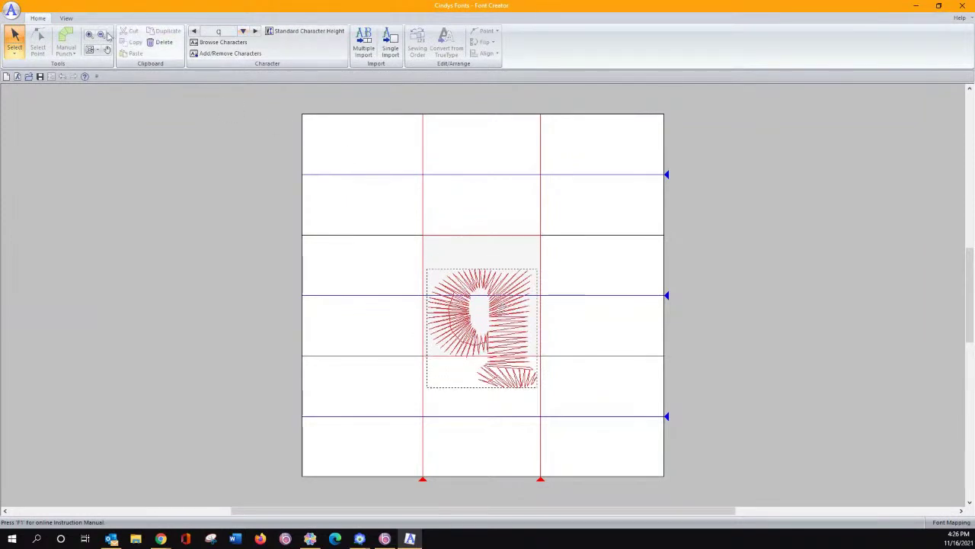
pyautogui.click(11, 12)
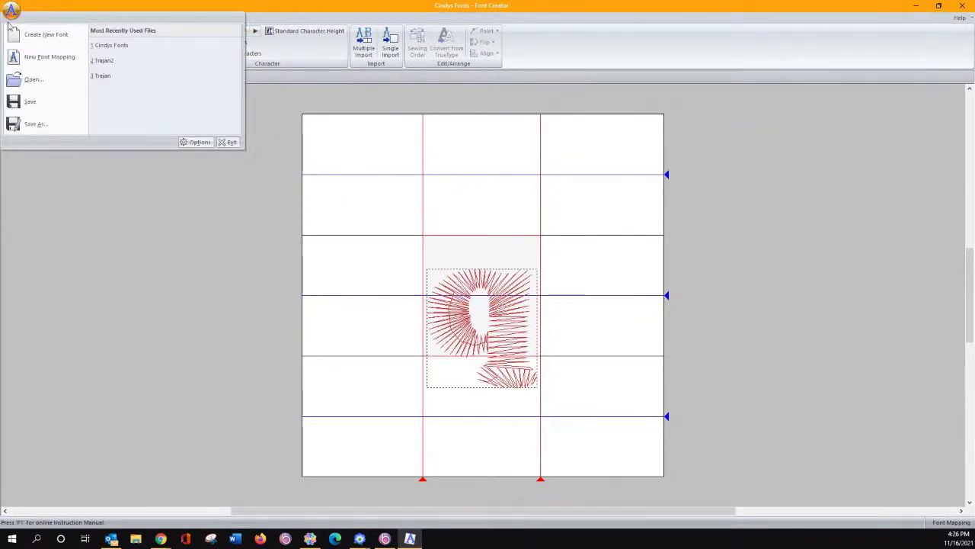
pyautogui.click(26, 102)
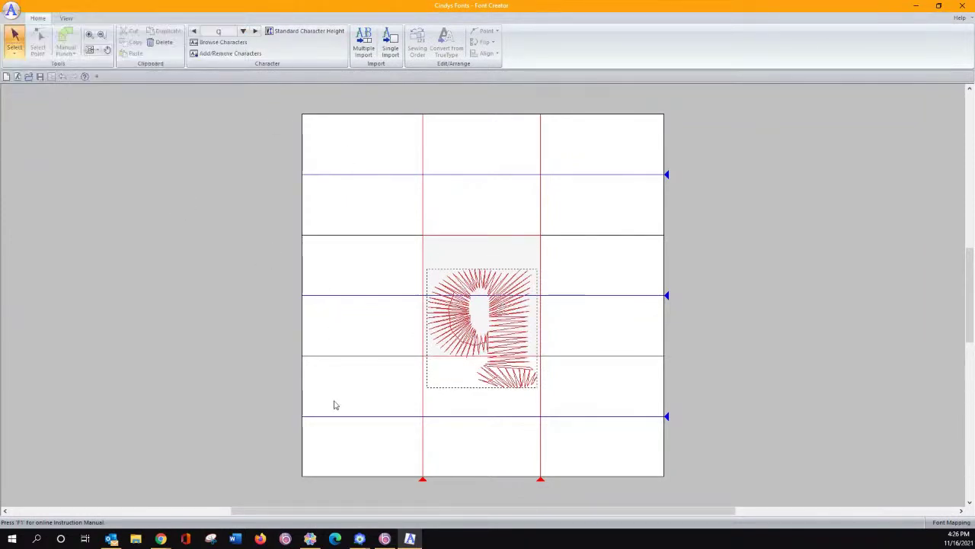
# Switch to Layout & Editing and reapply the updated custom font to the selected name text
pyautogui.click(360, 538)
pyautogui.click(398, 476)
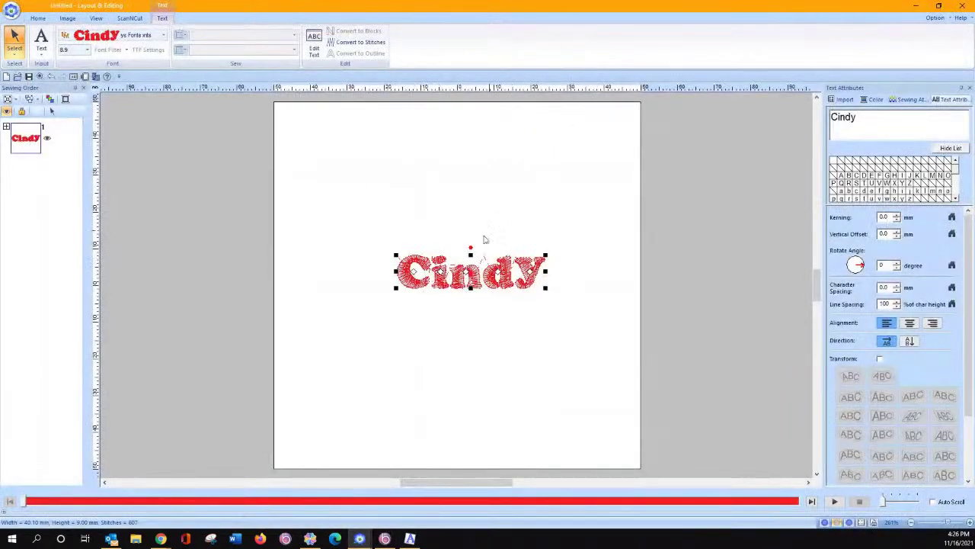
pyautogui.click(163, 36)
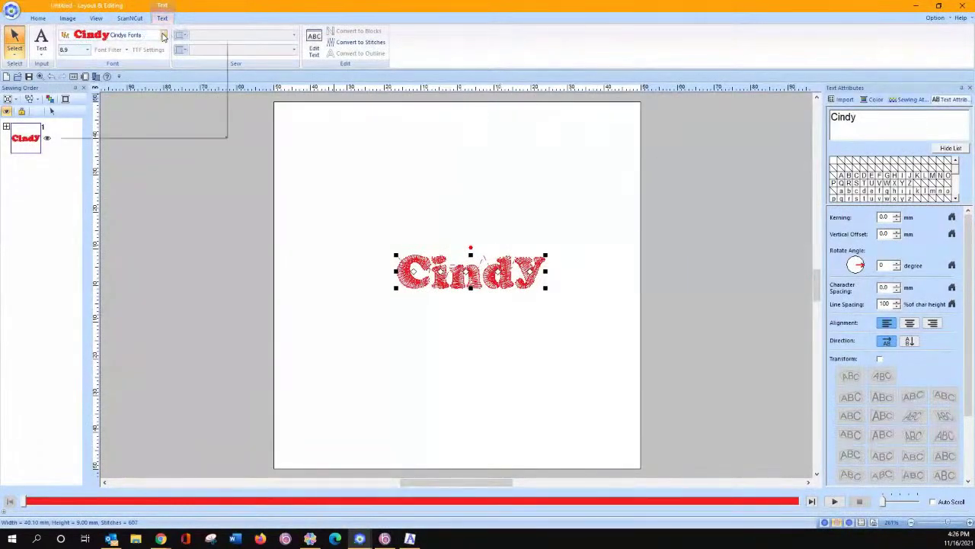
pyautogui.click(151, 48)
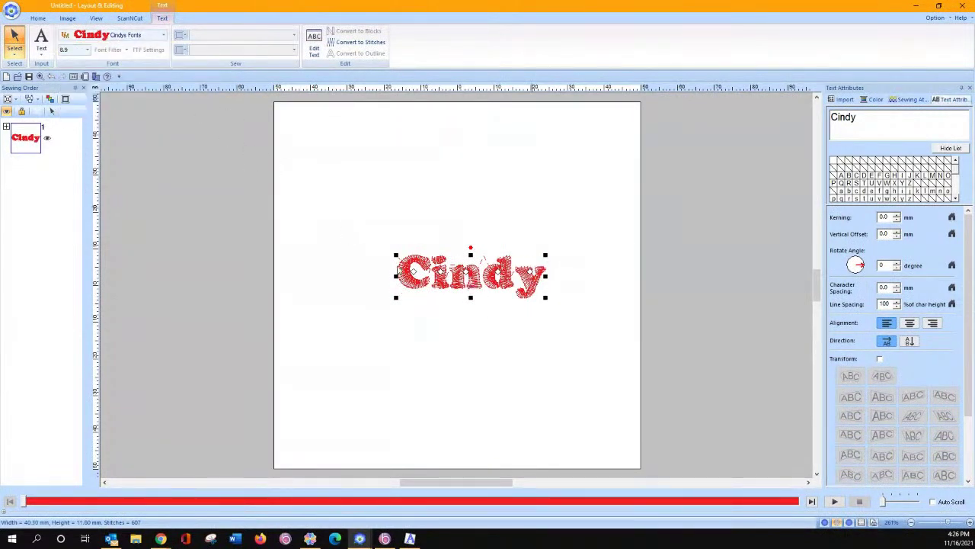